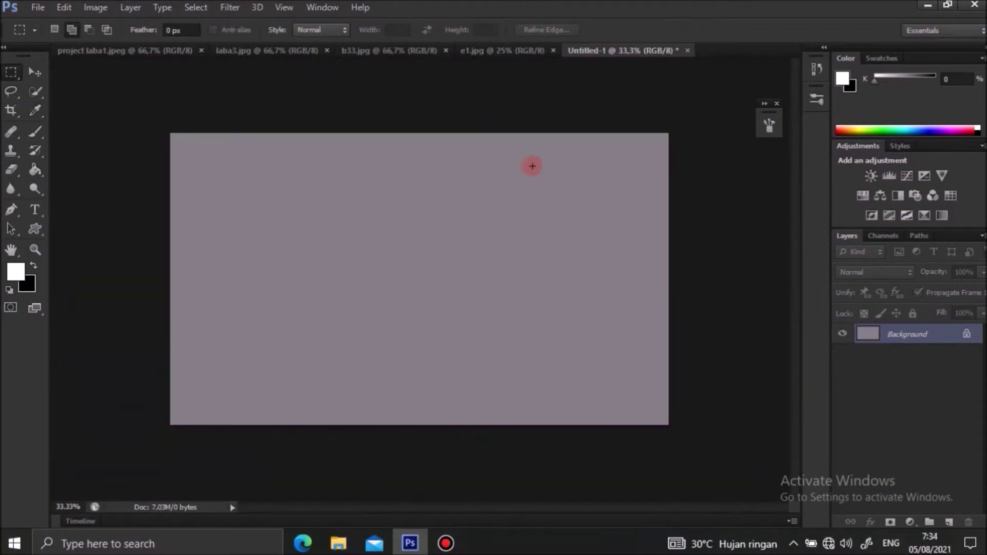
# Step: Stretch the pasted waterfall layer to cover the whole new canvas
pyautogui.moveTo(416, 273); pyautogui.dragTo(671, 123)
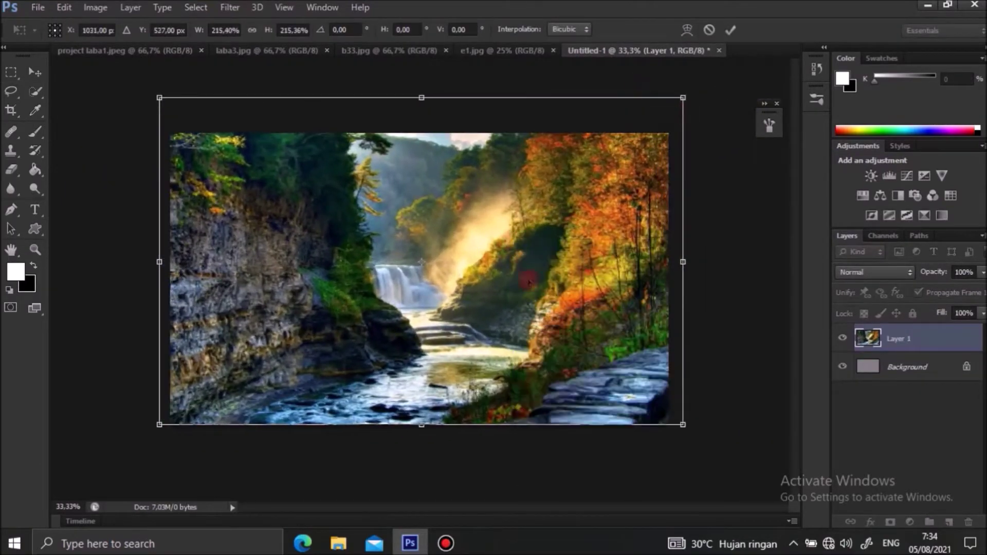
pyautogui.moveTo(684, 426); pyautogui.dragTo(668, 424)
pyautogui.press('Return')
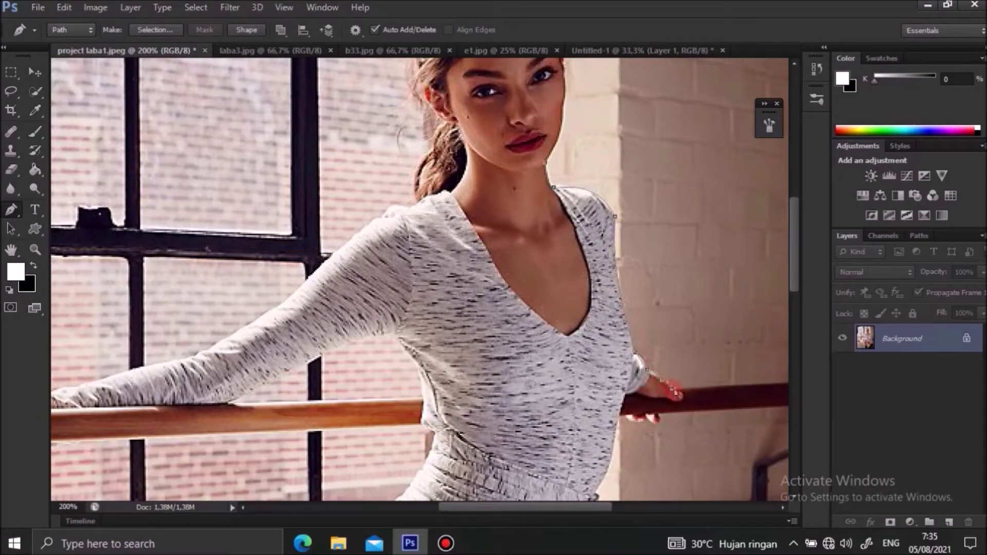
# Step: Pen-trace the woman's leg and boot edge, curving the path round the knee
pyautogui.moveTo(613, 476); pyautogui.dragTo(603, 276)
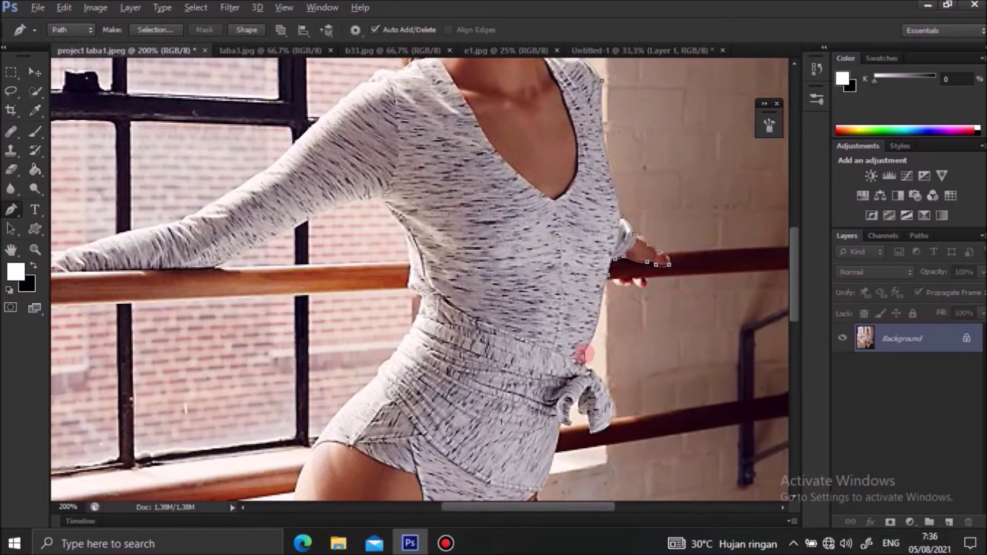
pyautogui.moveTo(576, 401); pyautogui.dragTo(556, 332)
pyautogui.moveTo(570, 476); pyautogui.dragTo(561, 357)
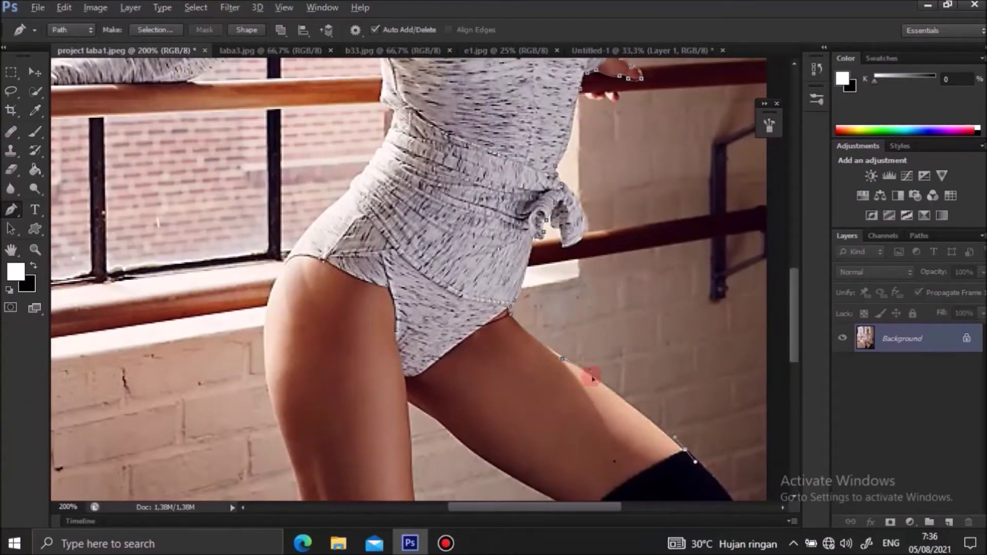
pyautogui.scroll(-1, 718, 414)
pyautogui.scroll(-5, 720, 407)
pyautogui.moveTo(639, 323); pyautogui.dragTo(620, 327)
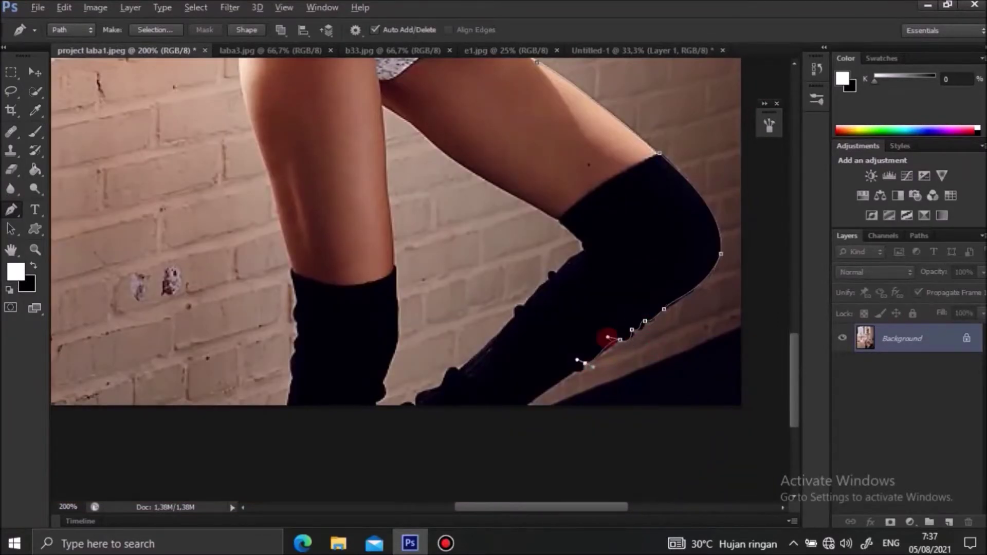
pyautogui.click(414, 406)
pyautogui.click(435, 389)
pyautogui.click(461, 370)
pyautogui.moveTo(514, 319); pyautogui.dragTo(519, 312)
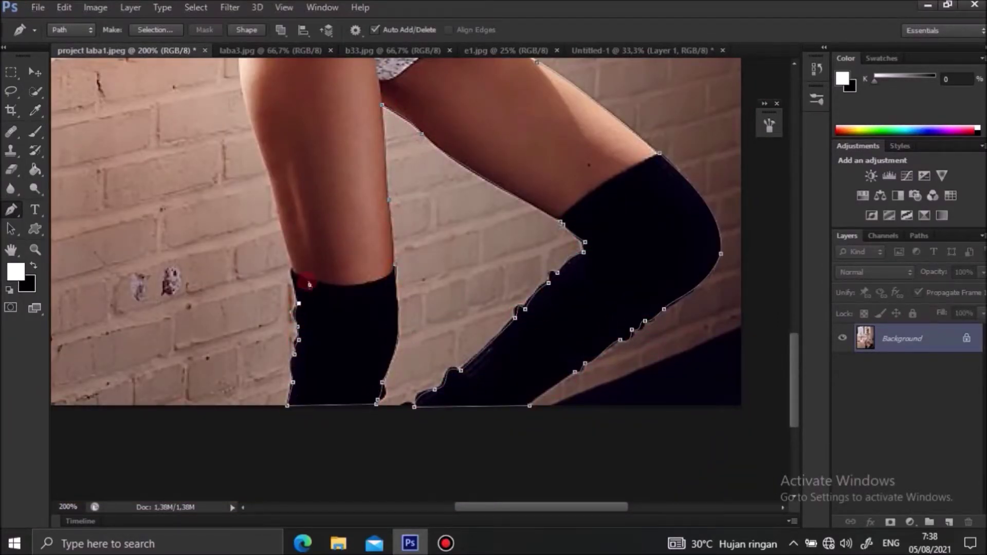
# Step: Continue the path up the leg edge, dismissing a stray context menu
pyautogui.scroll(3, 319, 282)
pyautogui.scroll(3, 325, 308)
pyautogui.scroll(2, 375, 335)
pyautogui.click(362, 308)
pyautogui.rightClick(374, 296)
pyautogui.click(352, 158)
# Step: Trace under the hand and along the upper edge of the outstretched arm
pyautogui.moveTo(132, 219); pyautogui.dragTo(420, 249)
pyautogui.click(253, 310)
pyautogui.click(235, 320)
pyautogui.click(223, 316)
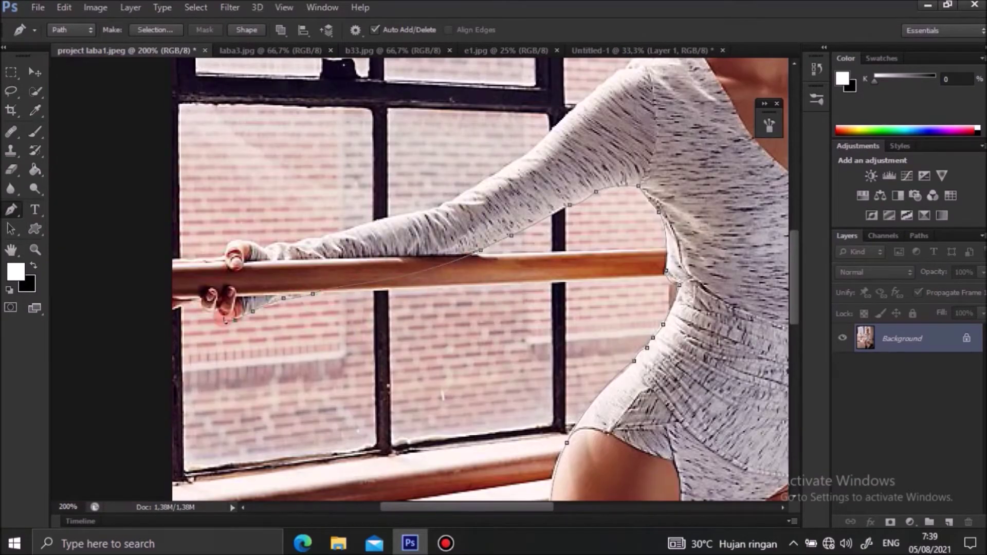
pyautogui.moveTo(186, 310); pyautogui.dragTo(205, 314)
pyautogui.click(283, 252)
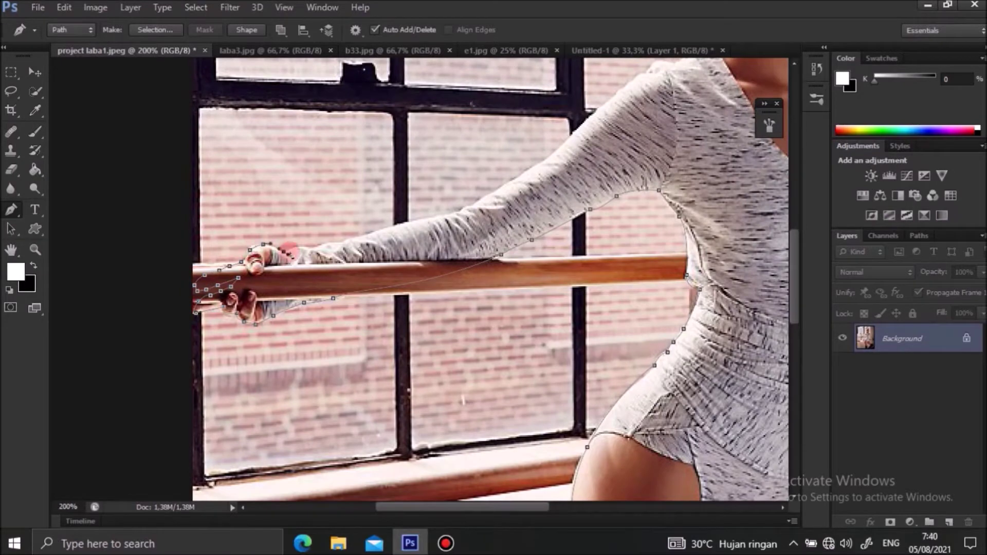
pyautogui.click(366, 236)
pyautogui.click(515, 181)
pyautogui.moveTo(544, 160); pyautogui.dragTo(449, 294)
# Step: Extend the path over the shoulder and up the neck toward the ear
pyautogui.click(527, 222)
pyautogui.click(560, 203)
pyautogui.click(595, 187)
pyautogui.click(604, 155)
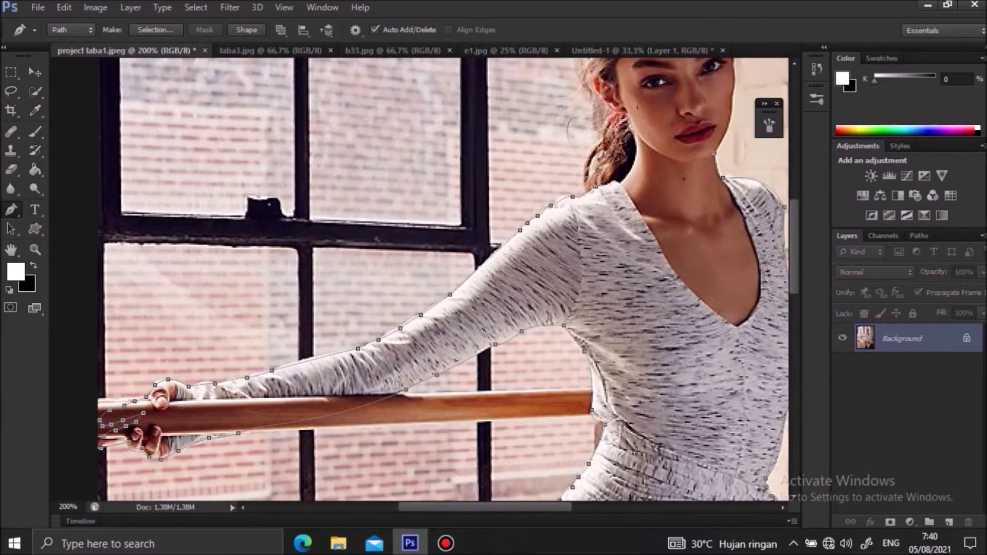
pyautogui.moveTo(610, 115); pyautogui.dragTo(554, 266)
pyautogui.click(553, 266)
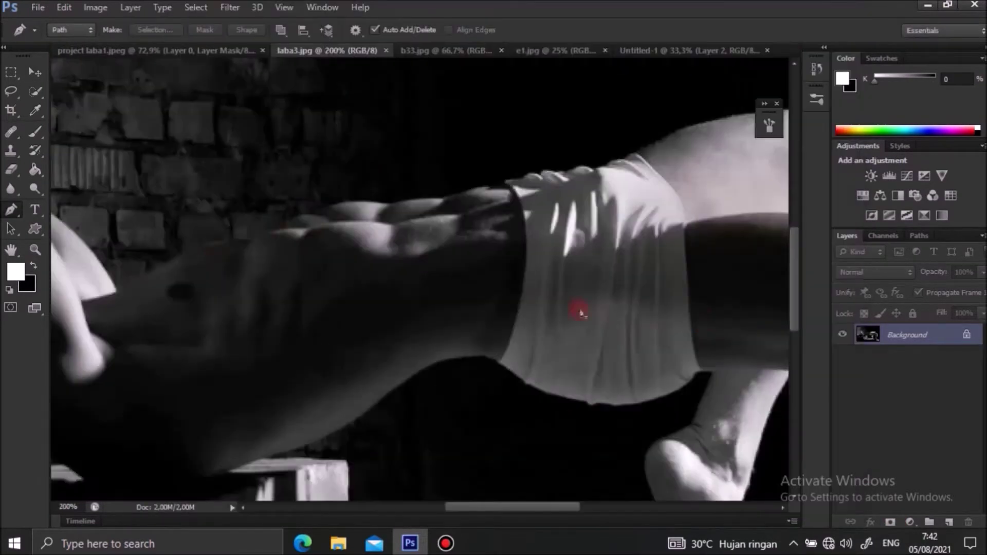
# Step: Pen-trace the man's shoulder, calf and knees with curved points
pyautogui.click(343, 260)
pyautogui.moveTo(516, 247); pyautogui.dragTo(549, 240)
pyautogui.moveTo(584, 285); pyautogui.dragTo(591, 309)
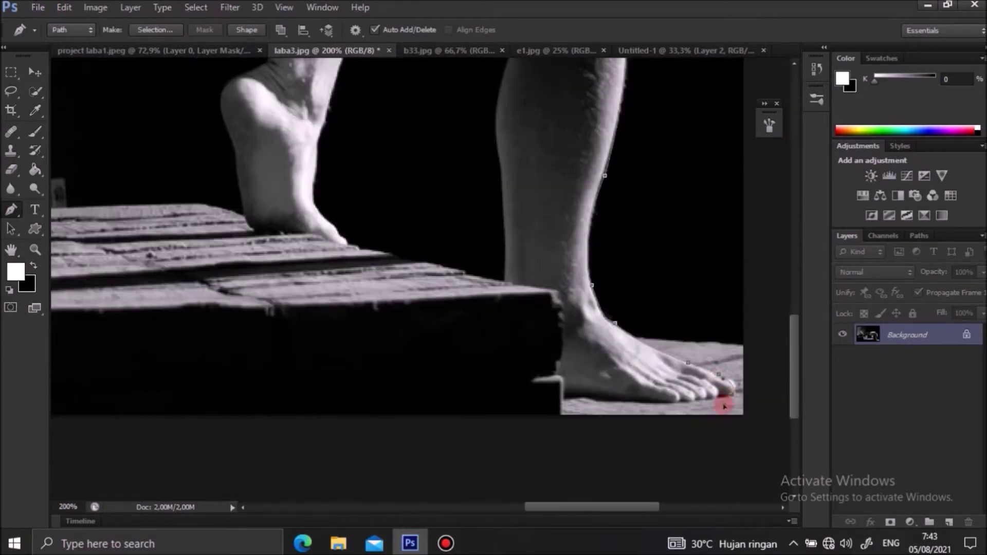
pyautogui.click(508, 264)
pyautogui.click(468, 178)
pyautogui.click(308, 188)
pyautogui.moveTo(277, 248); pyautogui.dragTo(259, 314)
# Step: Trace around the man's heel and toes and back up the calf
pyautogui.click(252, 381)
pyautogui.moveTo(259, 404); pyautogui.dragTo(270, 404)
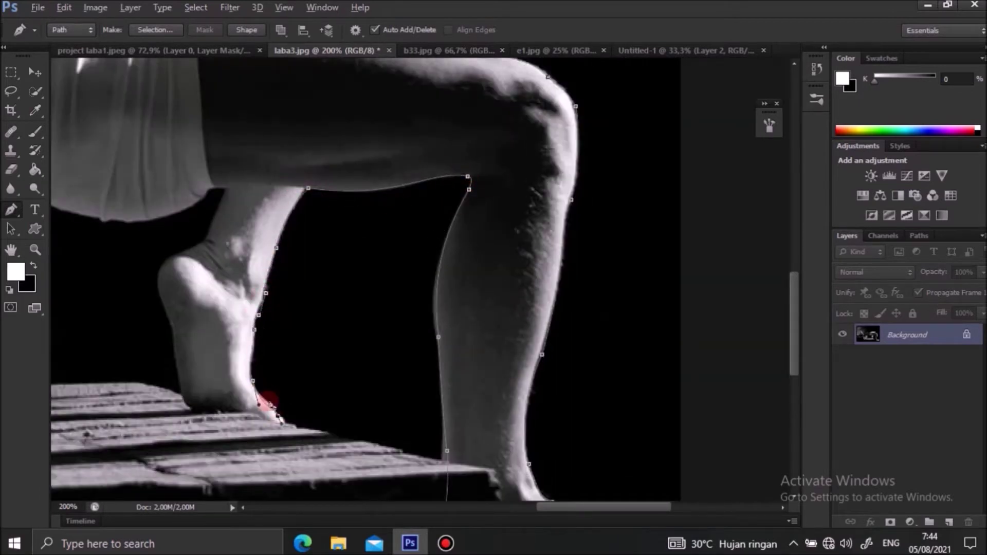
pyautogui.click(176, 371)
pyautogui.click(169, 336)
pyautogui.click(154, 268)
pyautogui.click(202, 235)
pyautogui.click(226, 190)
# Step: Finish the path along the man's torso and clone over the dark patch beside his foot
pyautogui.moveTo(108, 217); pyautogui.dragTo(419, 299)
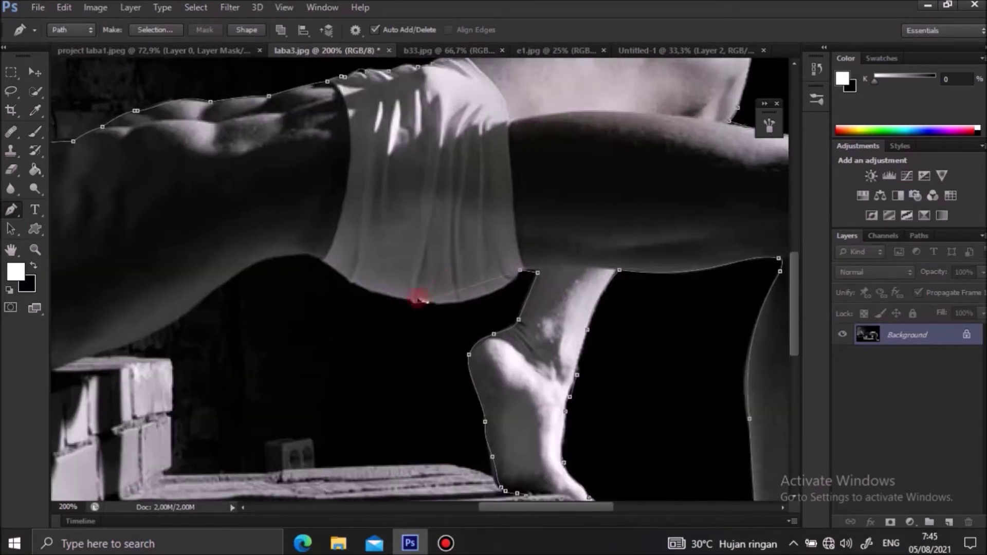
pyautogui.moveTo(137, 348)
pyautogui.mouseDown()
pyautogui.moveTo(359, 344)
pyautogui.moveTo(430, 389)
pyautogui.mouseUp()
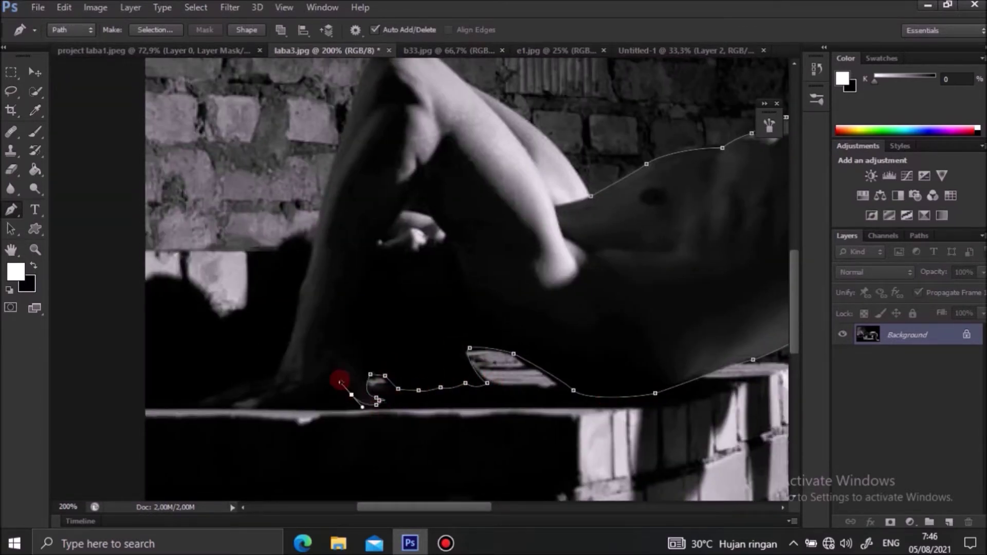
pyautogui.click(258, 290)
pyautogui.click(310, 228)
pyautogui.moveTo(378, 58); pyautogui.dragTo(338, 254)
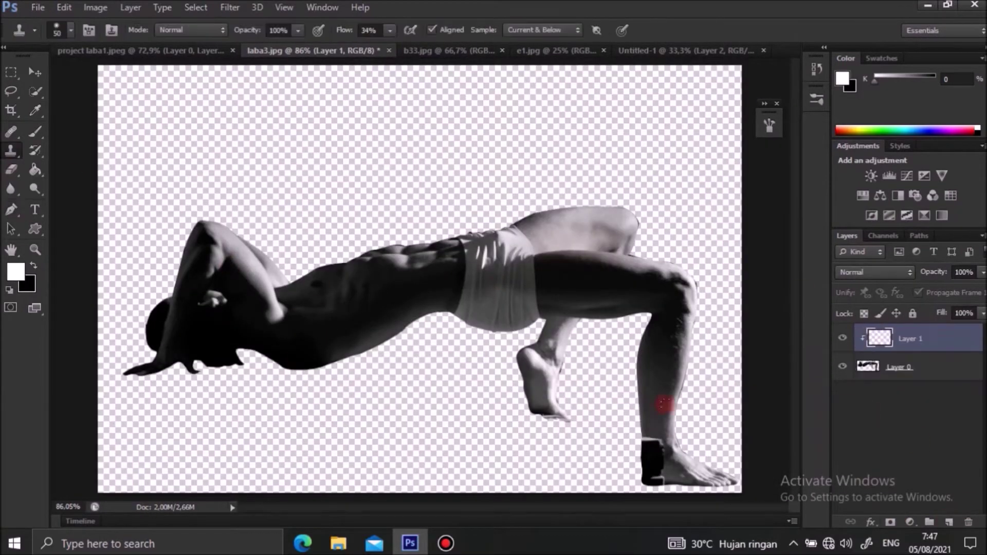
pyautogui.moveTo(663, 404); pyautogui.dragTo(650, 463)
pyautogui.moveTo(545, 391); pyautogui.dragTo(514, 417)
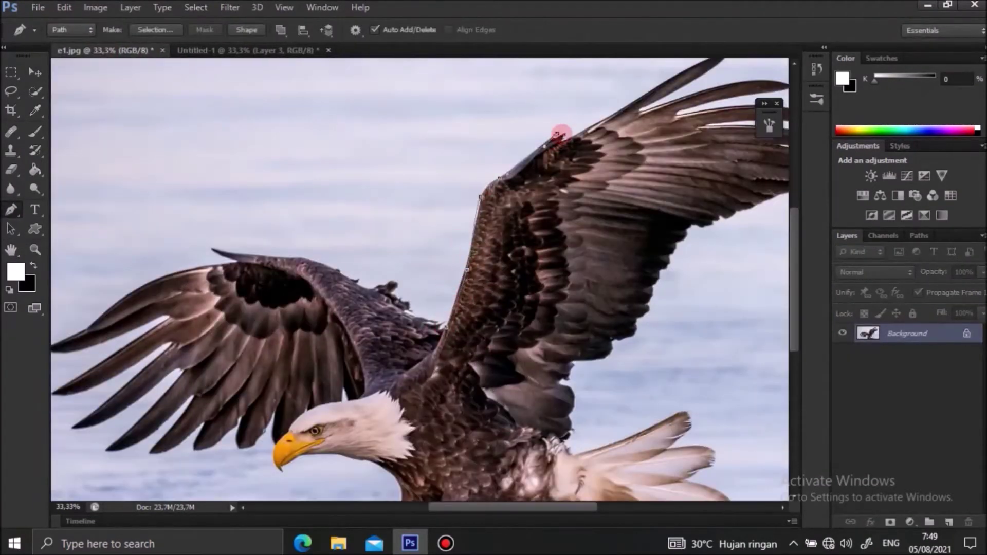
# Step: Pen-trace the eagle's wing tip and its second and third feathers
pyautogui.scroll(3, 559, 133)
pyautogui.hscroll(3, 559, 134)
pyautogui.moveTo(565, 193); pyautogui.dragTo(549, 203)
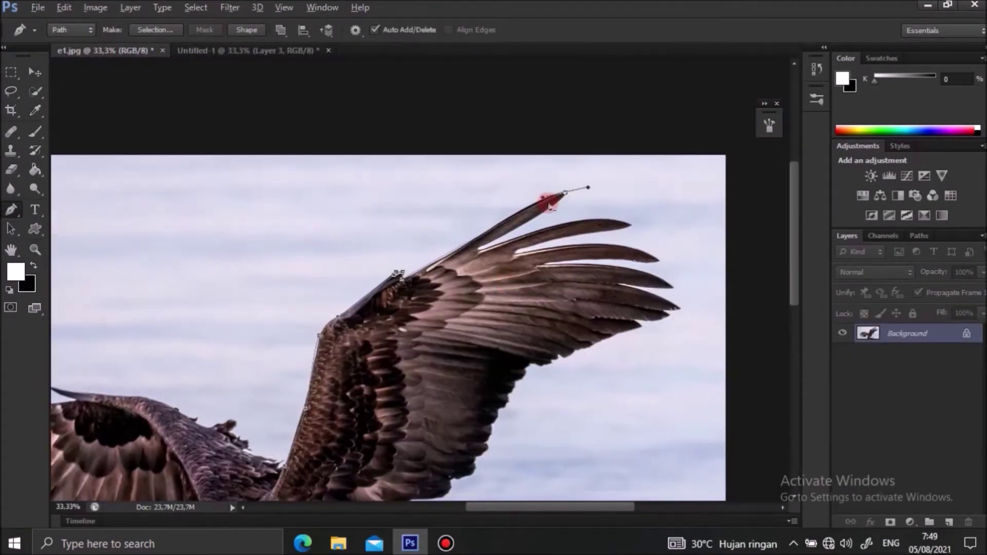
pyautogui.click(479, 248)
pyautogui.click(631, 222)
pyautogui.click(623, 260)
pyautogui.click(545, 271)
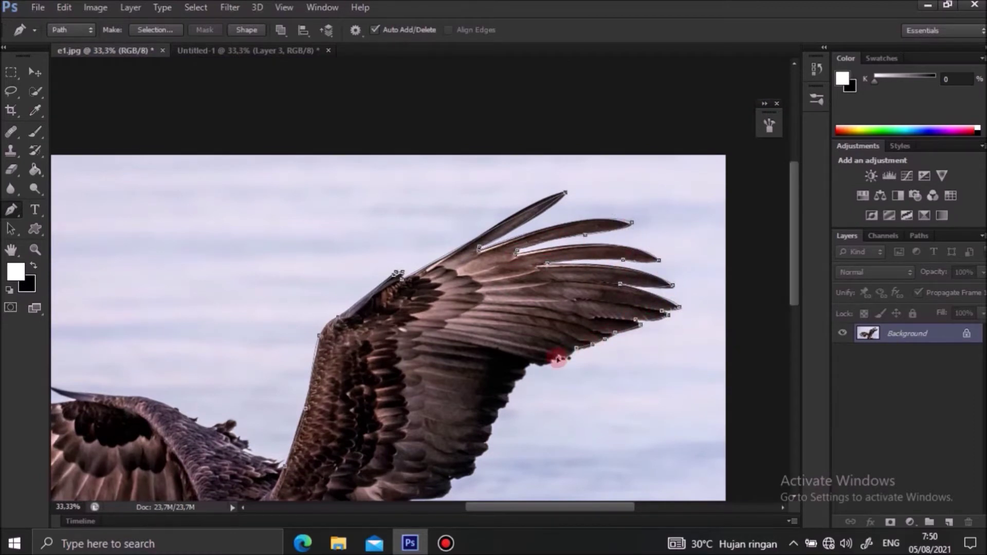
# Step: Continue the path along the other wing's feathers, curving it along the edge
pyautogui.scroll(-3, 464, 479)
pyautogui.hscroll(-1, 464, 479)
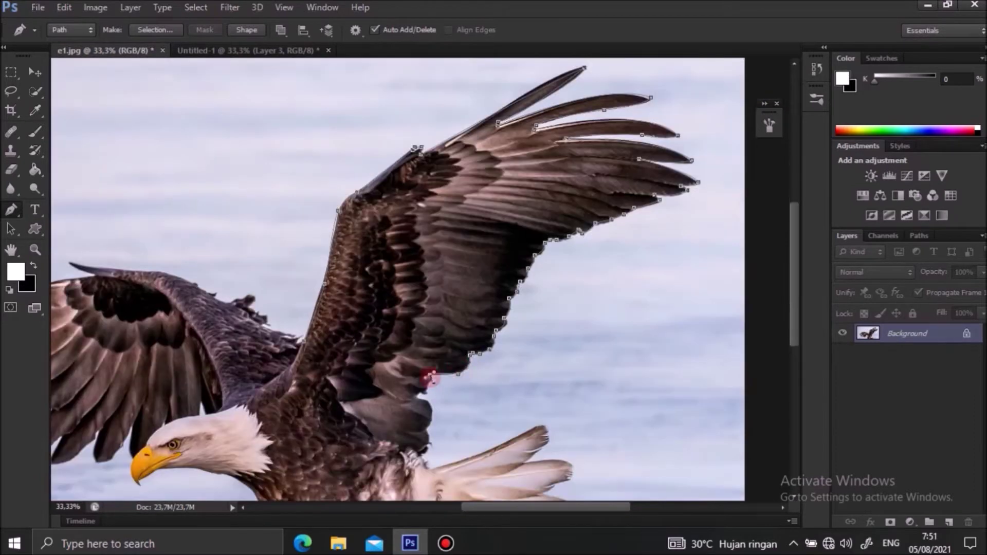
pyautogui.scroll(-5, 522, 467)
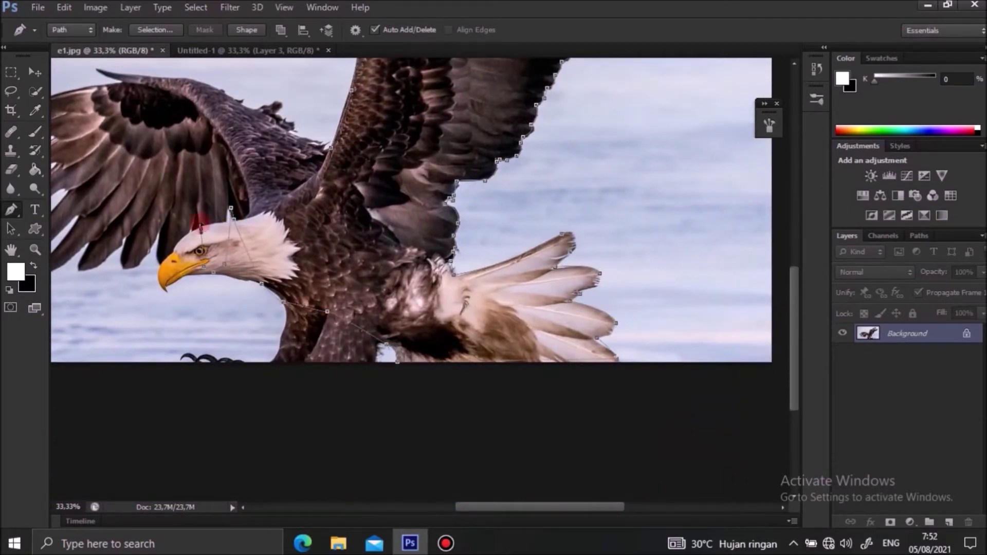
pyautogui.scroll(1, 247, 266)
pyautogui.hscroll(-4, 247, 266)
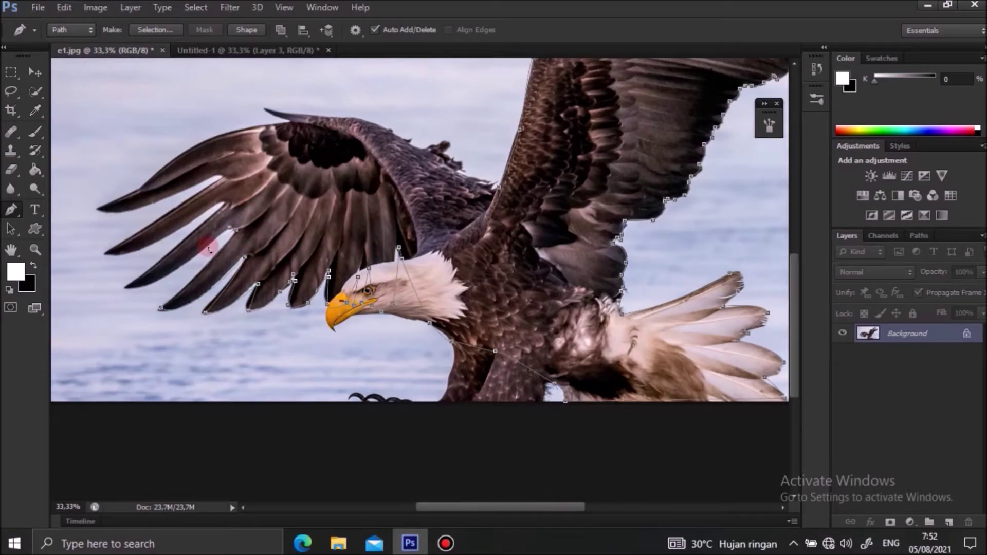
pyautogui.click(95, 204)
pyautogui.click(138, 191)
pyautogui.click(216, 175)
pyautogui.moveTo(234, 126); pyautogui.dragTo(291, 126)
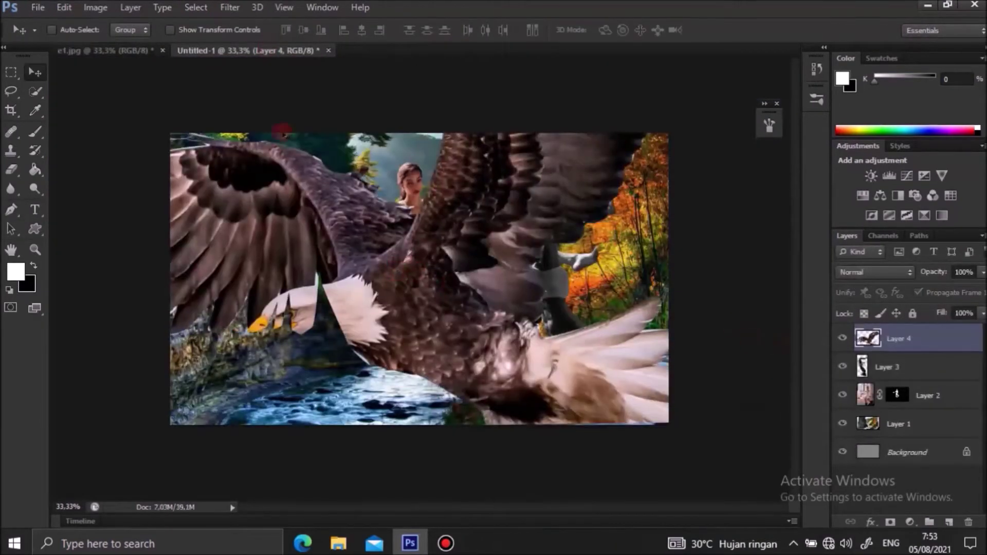
# Step: Switch to full-screen view and shrink the eagle layer inside the canvas
pyautogui.press('f')
pyautogui.hotkey('ctrl', 't')
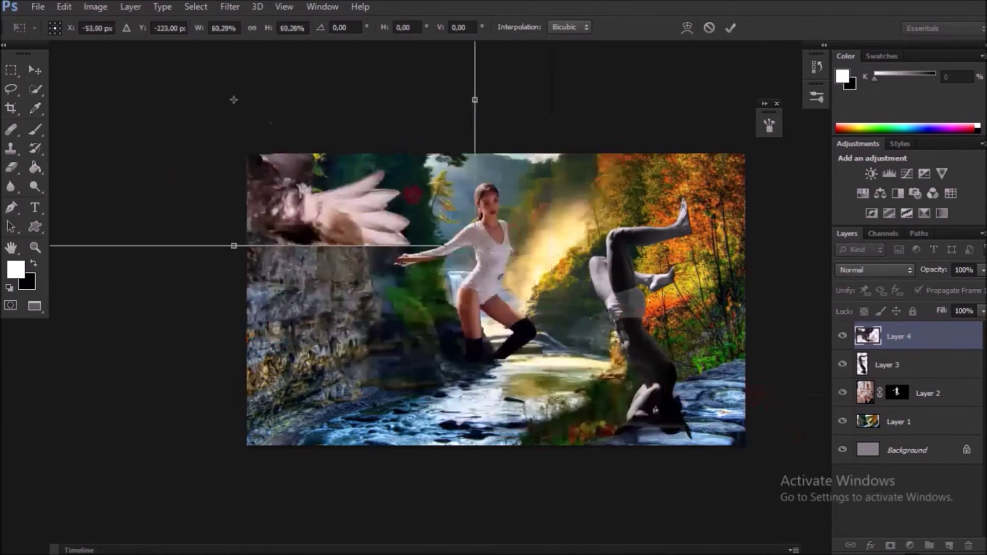
pyautogui.moveTo(672, 346); pyautogui.dragTo(619, 313)
pyautogui.press('Return')
# Step: Move the woman's layer above the eagle, flip her vertically, then scale and tilt her
pyautogui.moveTo(873, 393); pyautogui.dragTo(879, 331)
pyautogui.hotkey('ctrl', 't')
pyautogui.rightClick(457, 64)
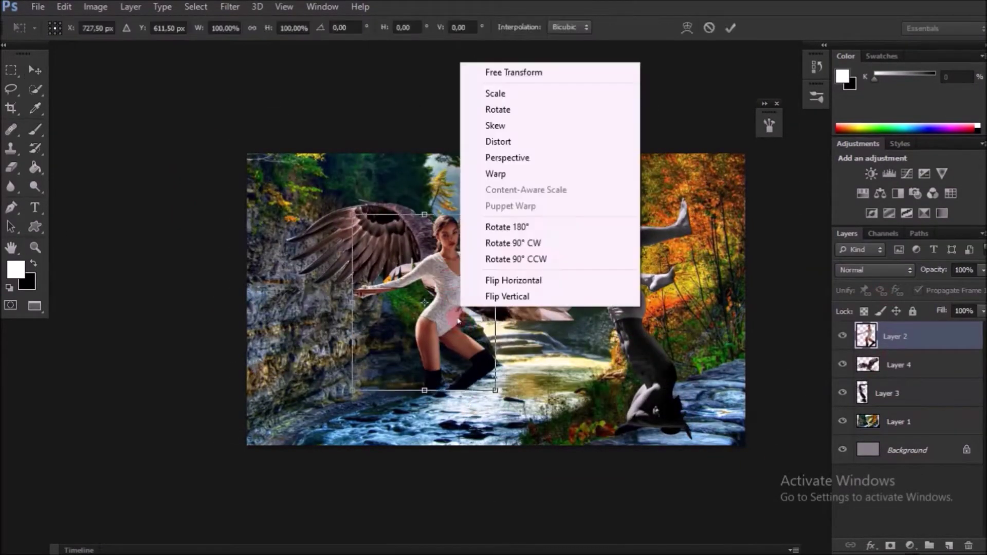
pyautogui.click(506, 297)
pyautogui.moveTo(488, 267); pyautogui.dragTo(497, 200)
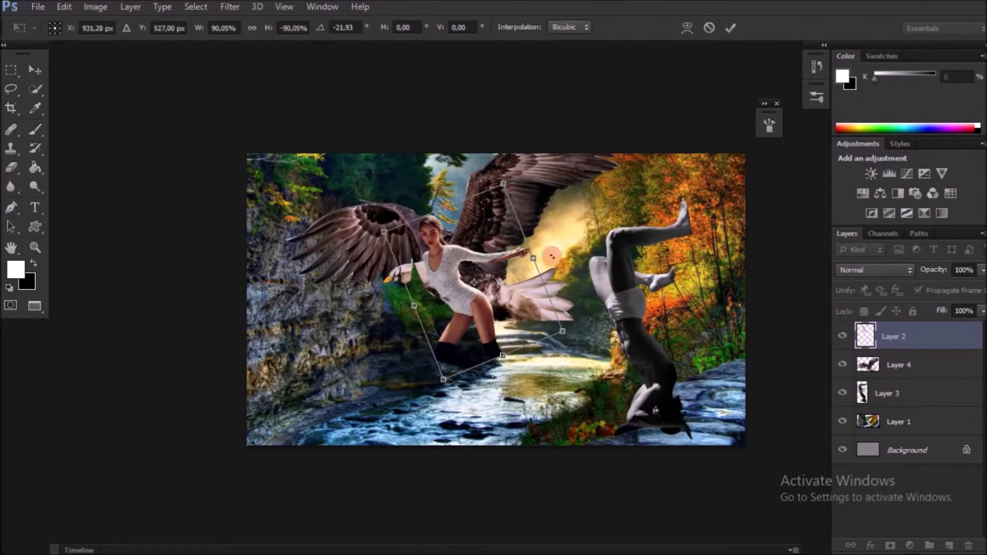
pyautogui.press('Return')
# Step: Hide the woman, add a mask to the eagle layer, and set up the brush
pyautogui.click(842, 336)
pyautogui.click(904, 365)
pyautogui.click(890, 546)
pyautogui.press('b')
pyautogui.press('F5')
pyautogui.moveTo(514, 115); pyautogui.dragTo(700, 115)
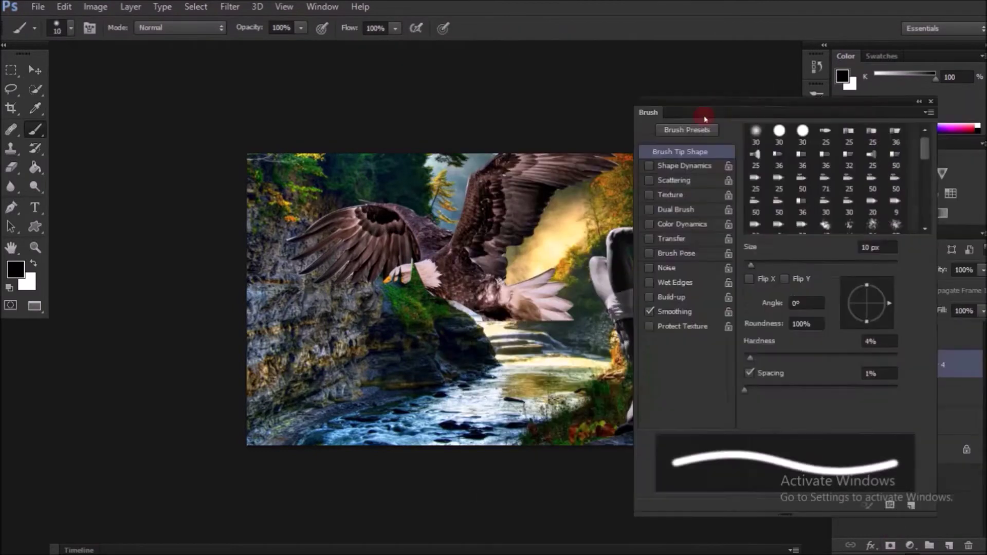
# Step: Hide the waterfall and paint out the eagle's body on its mask with a larger brush
pyautogui.press('F5')
pyautogui.rightClick(517, 308)
pyautogui.click(843, 422)
pyautogui.moveTo(501, 288)
pyautogui.mouseDown()
pyautogui.moveTo(524, 323)
pyautogui.moveTo(470, 293)
pyautogui.mouseUp()
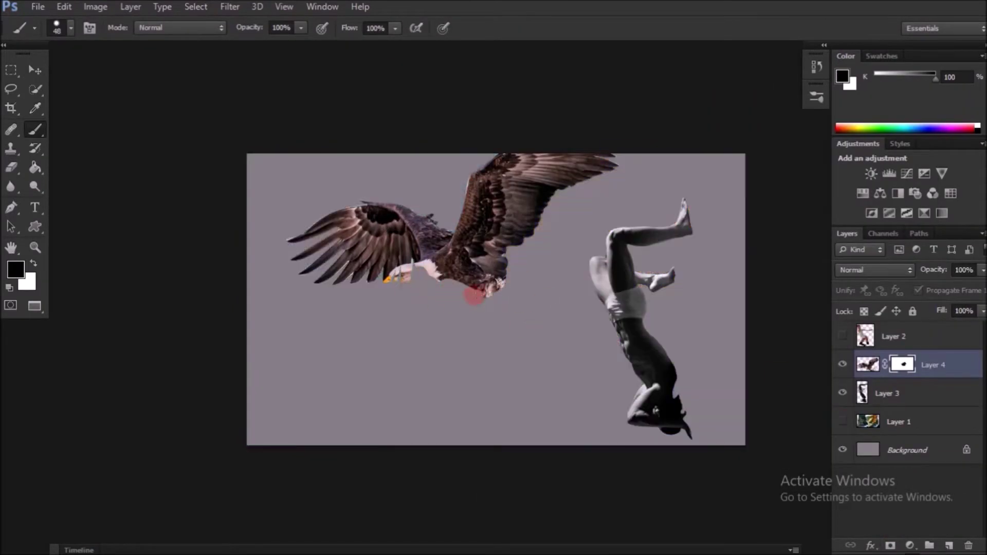
# Step: Show the woman, add a mask to her layer, and shift and rotate her slightly
pyautogui.click(842, 336)
pyautogui.press('x')
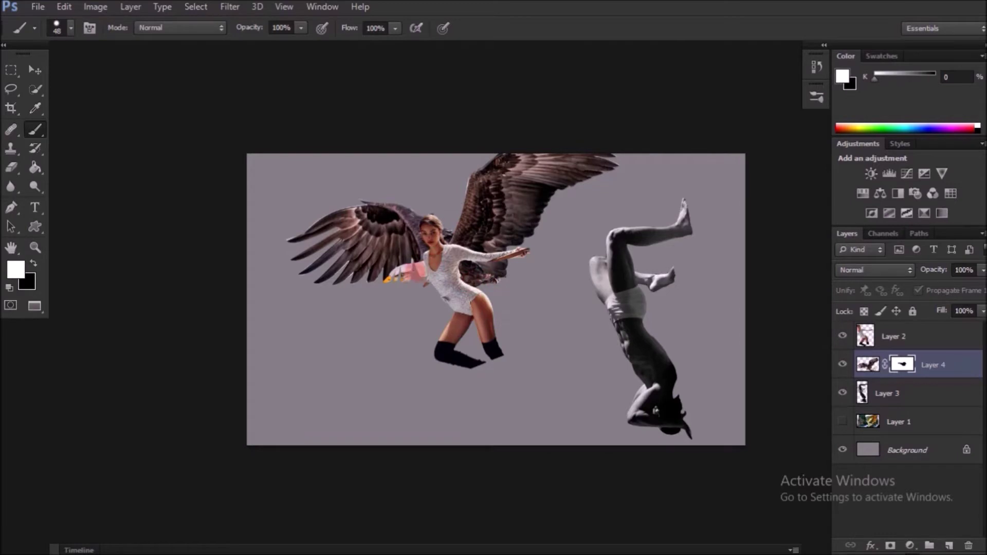
pyautogui.hotkey('alt', ']')
pyautogui.hotkey('ctrl', 't')
pyautogui.moveTo(388, 323)
pyautogui.mouseDown()
pyautogui.moveTo(525, 282)
pyautogui.moveTo(465, 251)
pyautogui.mouseUp()
pyautogui.press('Return')
pyautogui.press('x')
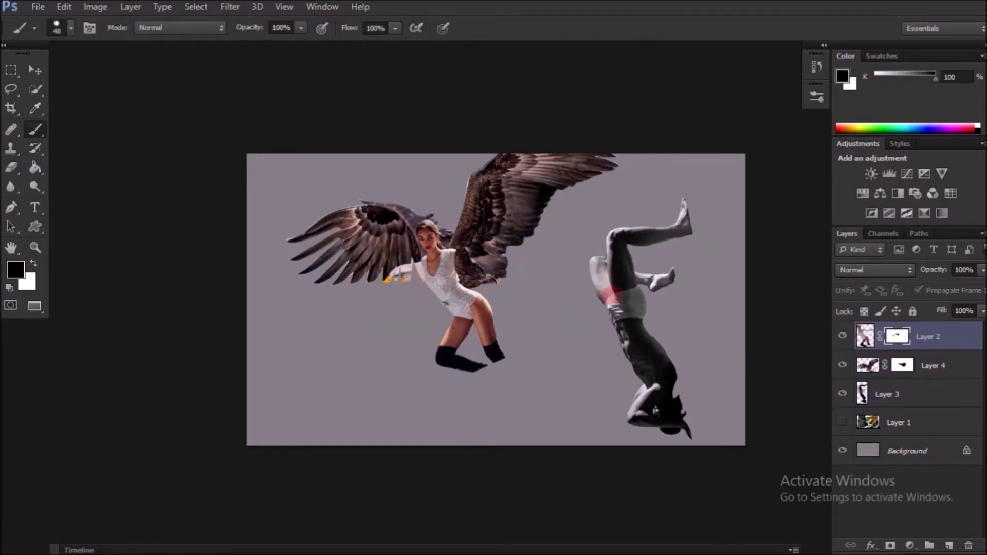
# Step: Apply the eagle's layer mask permanently and reselect the eagle layer
pyautogui.rightClick(902, 365)
pyautogui.click(863, 406)
pyautogui.press('x')
pyautogui.click(10, 149)
pyautogui.scroll(3, 496, 295)
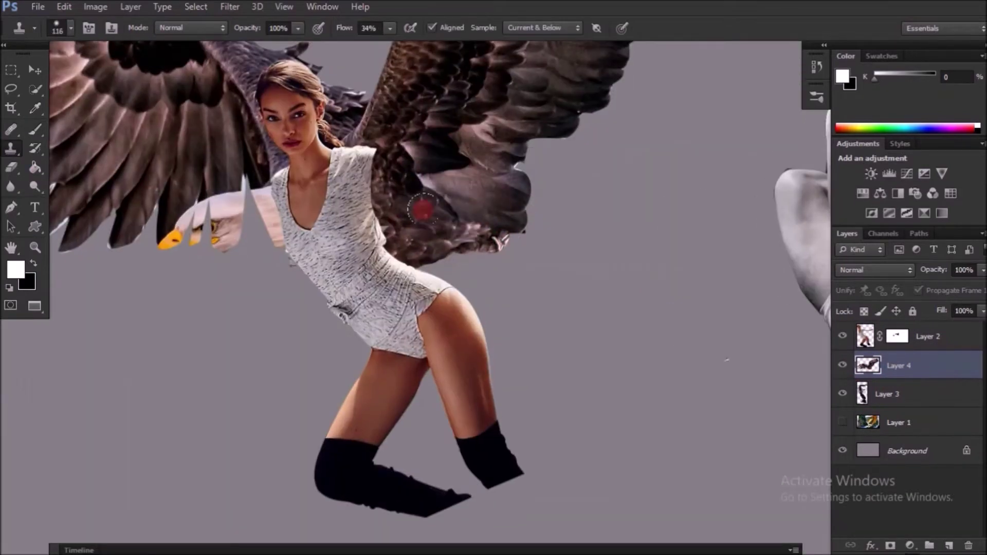
# Step: Clone feathers into gaps near the eagle's head and erase leftover head bits and wing fringe
pyautogui.moveTo(195, 241); pyautogui.dragTo(241, 165)
pyautogui.moveTo(216, 246)
pyautogui.mouseDown()
pyautogui.moveTo(233, 172)
pyautogui.moveTo(267, 251)
pyautogui.mouseUp()
pyautogui.press('[')
pyautogui.press('[')
pyautogui.press('[')
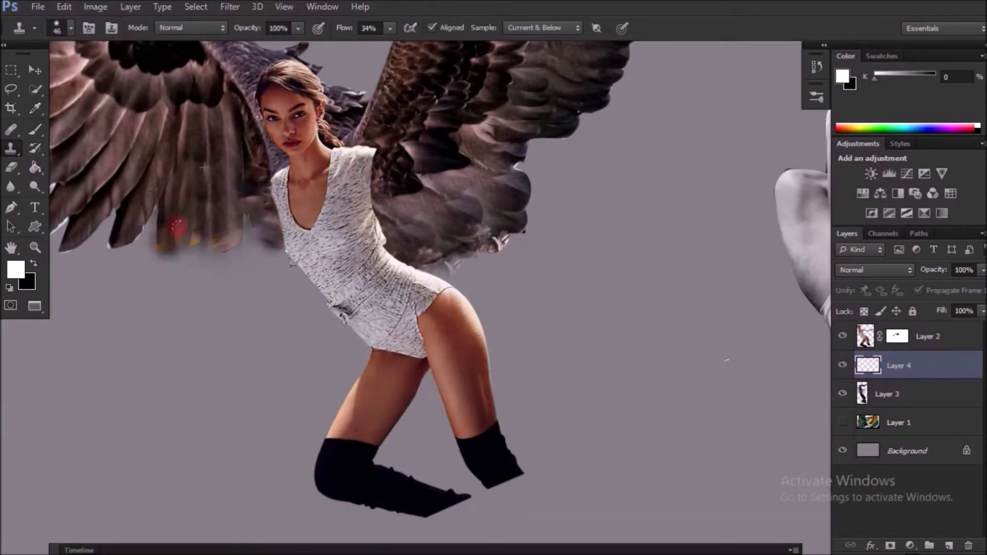
pyautogui.press('e')
pyautogui.moveTo(153, 226); pyautogui.dragTo(186, 244)
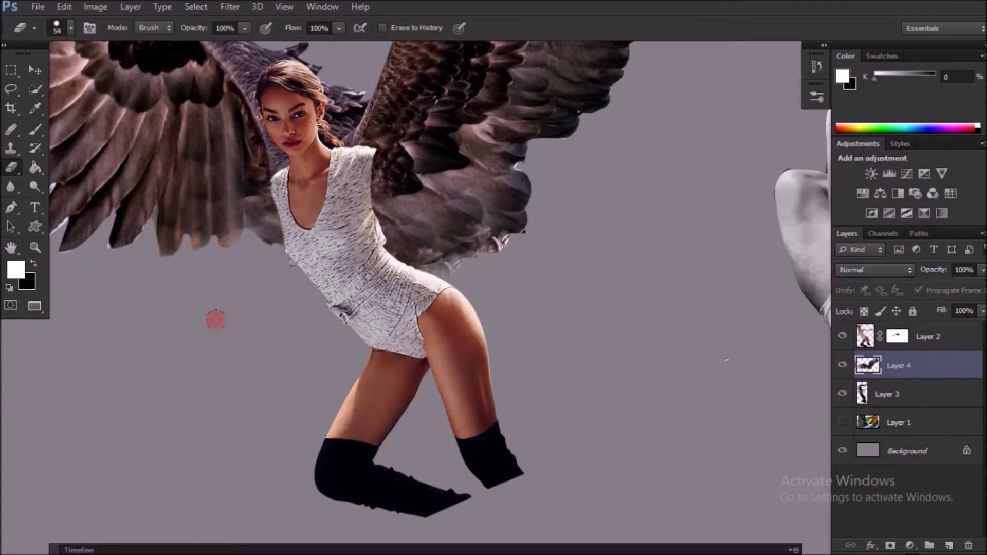
pyautogui.moveTo(453, 270); pyautogui.dragTo(396, 262)
pyautogui.press('[')
pyautogui.press('[')
pyautogui.press('[')
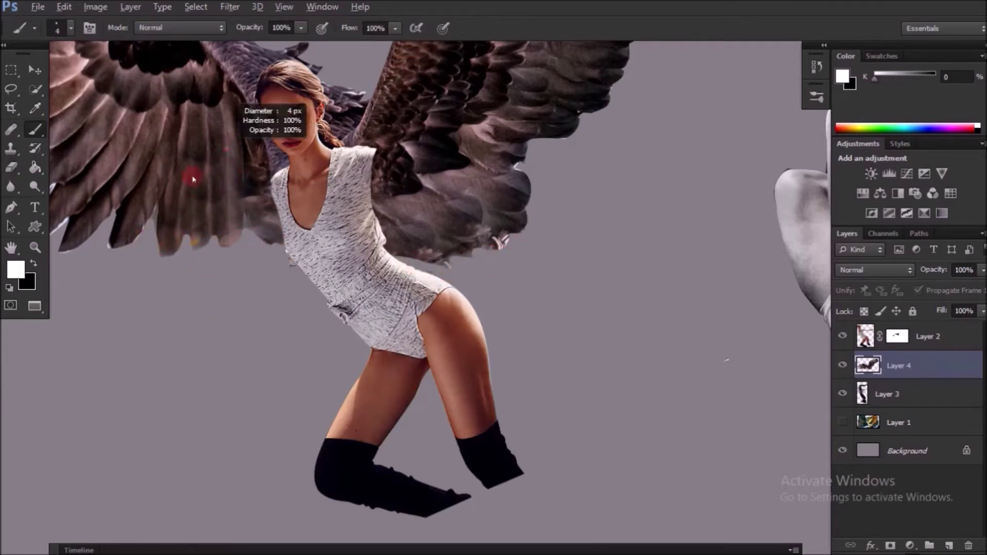
# Step: Sample a dark feather tone and set up a roughly 13 px brush with controlled flow
pyautogui.press('F5')
pyautogui.press('F5')
pyautogui.press('i')
pyautogui.click(138, 233)
pyautogui.press('b')
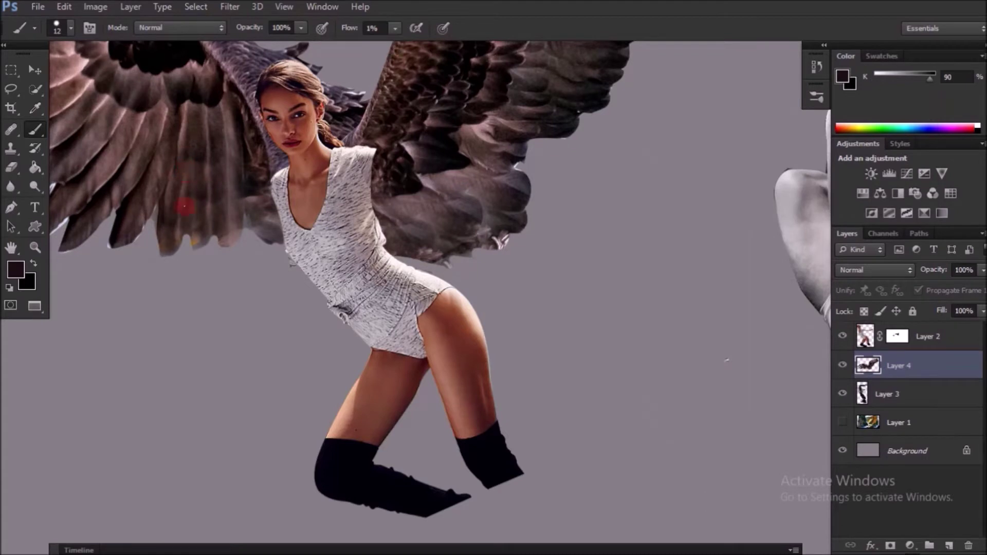
pyautogui.press('F5')
pyautogui.click(672, 245)
pyautogui.click(826, 161)
pyautogui.click(826, 194)
pyautogui.press('F5')
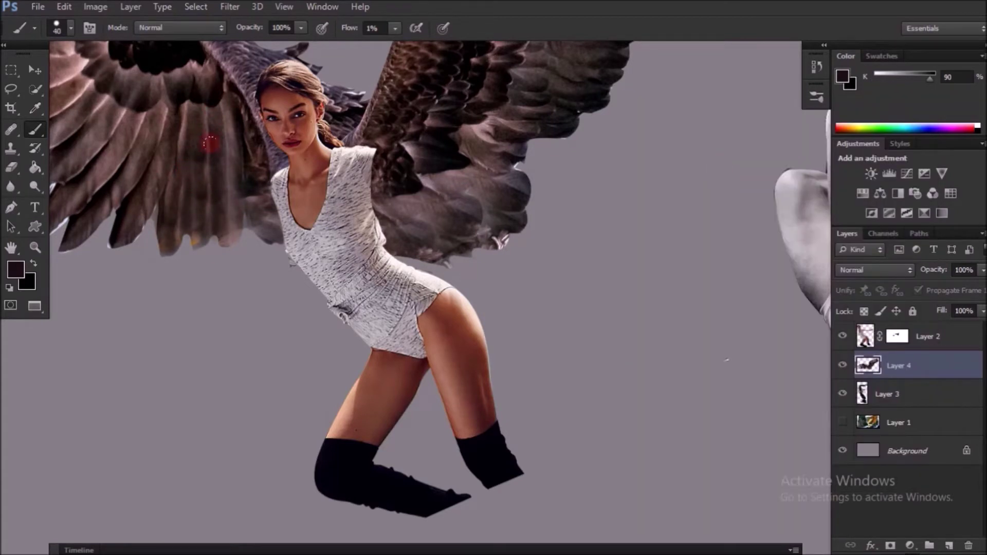
pyautogui.moveTo(407, 205); pyautogui.dragTo(397, 192)
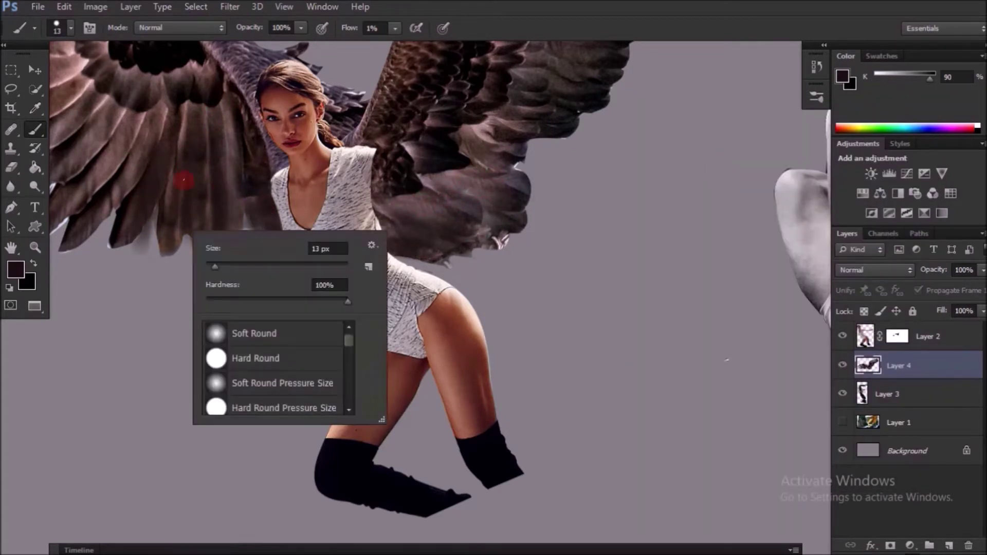
pyautogui.press('e')
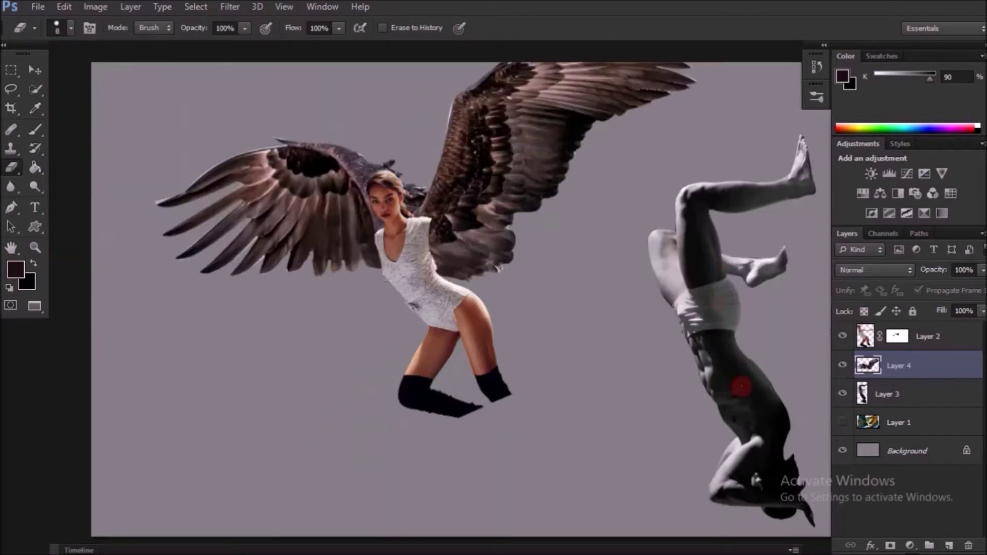
# Step: Add a Selective Color adjustment with Cyan reduced to -51
pyautogui.click(910, 545)
pyautogui.click(853, 535)
pyautogui.moveTo(724, 279); pyautogui.dragTo(687, 279)
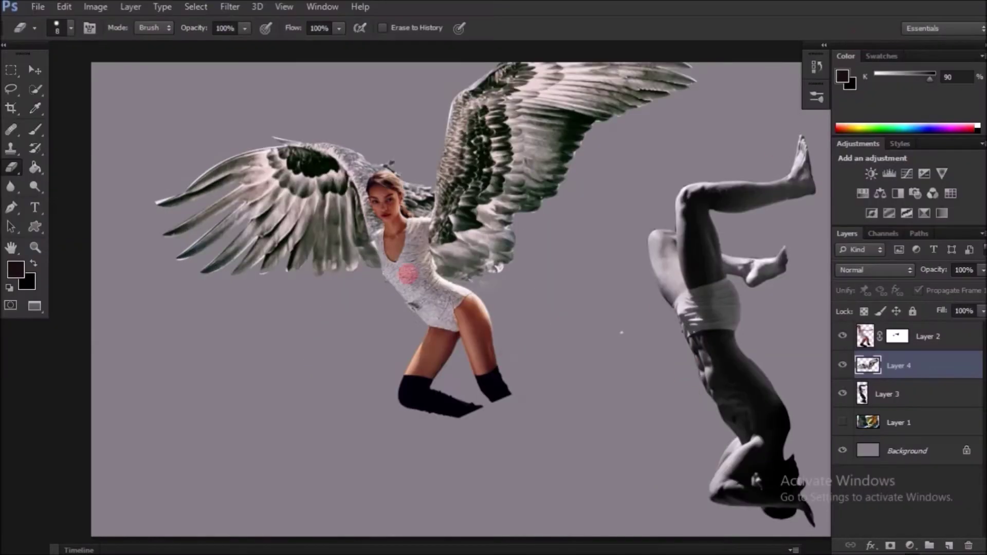
# Step: Select the woman's layer, open Liquify, and scale and reposition the winged woman
pyautogui.click(919, 360)
pyautogui.hotkey('ctrl', 'shift', 'x')
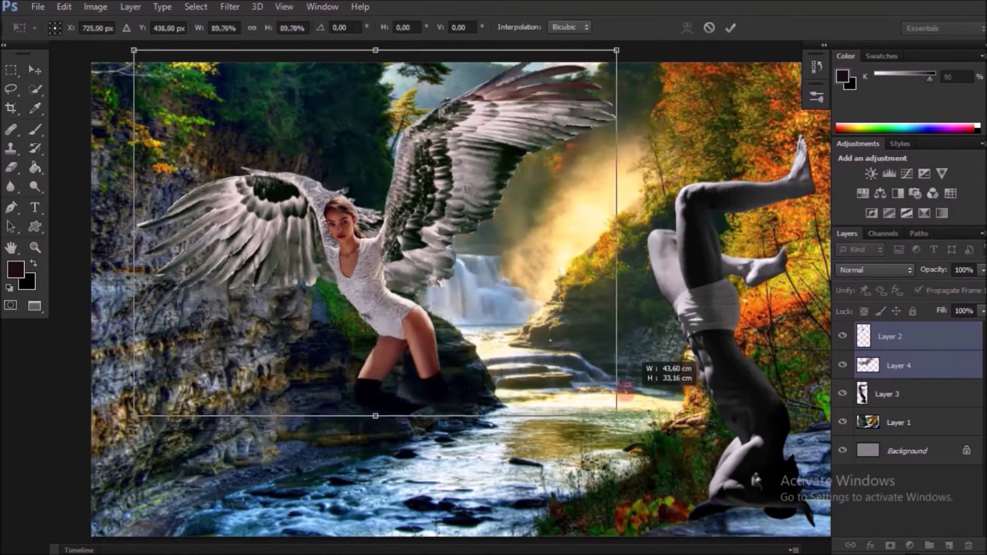
pyautogui.moveTo(660, 374); pyautogui.dragTo(605, 342)
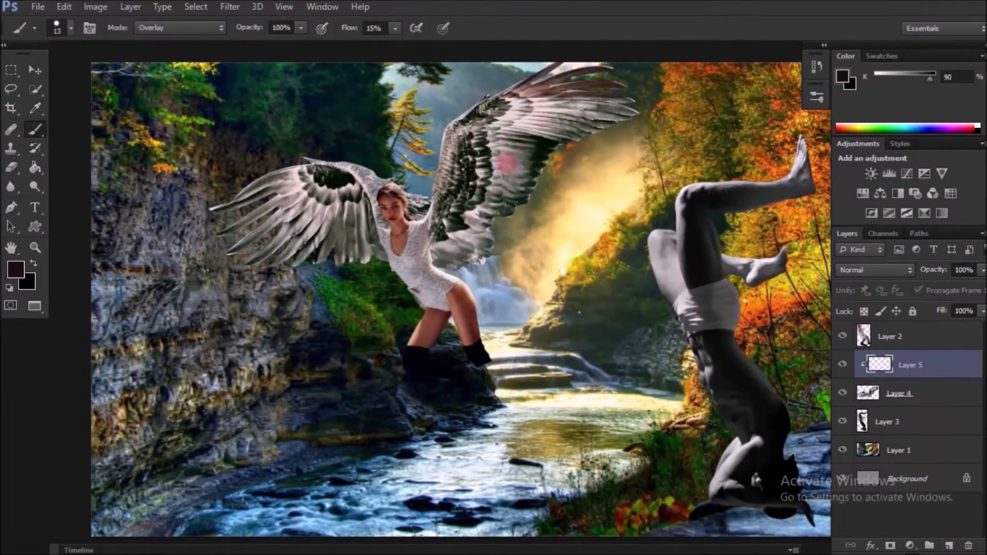
# Step: Paint soft pale pink strokes over the wings and the woman's shoulder to brighten them
pyautogui.moveTo(495, 99); pyautogui.dragTo(553, 89)
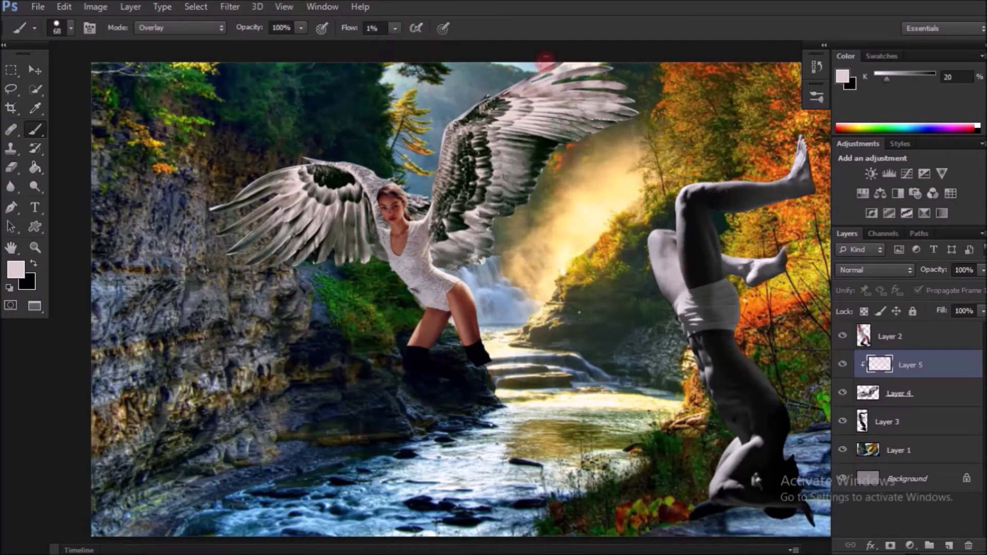
pyautogui.moveTo(374, 218); pyautogui.dragTo(380, 234)
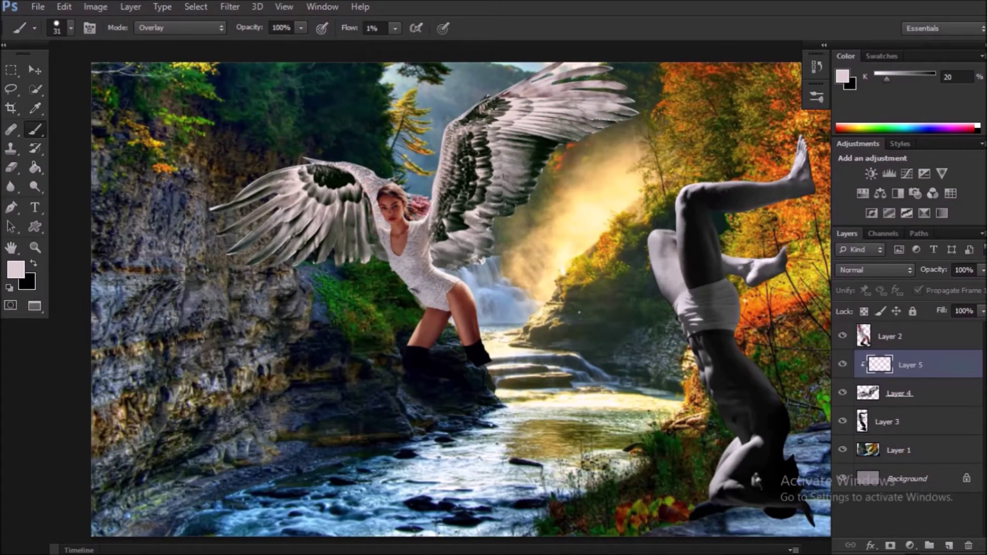
pyautogui.moveTo(535, 154); pyautogui.dragTo(509, 216)
pyautogui.moveTo(462, 119); pyautogui.dragTo(247, 241)
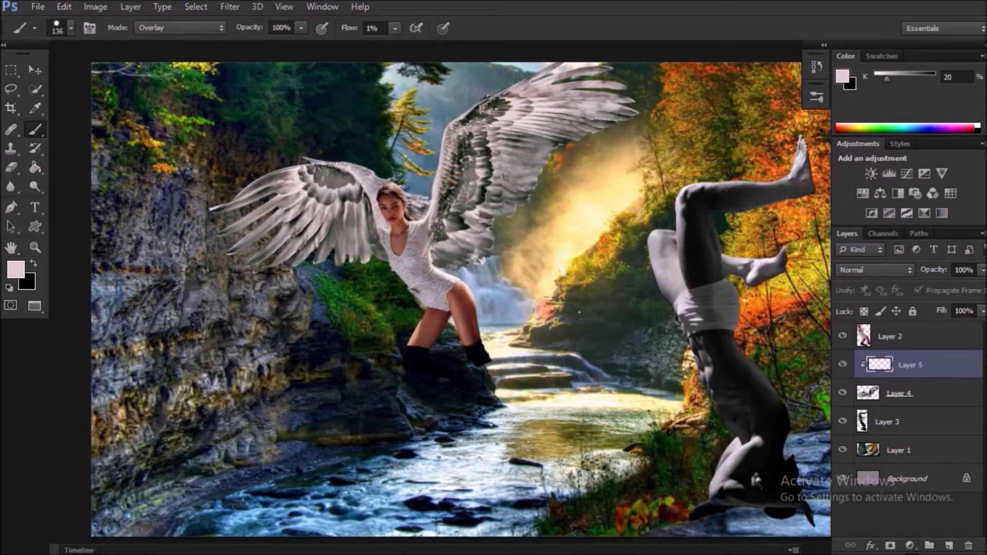
# Step: Scale down, rotate and move the man on Layer 3 toward the centre above the river
pyautogui.click(904, 421)
pyautogui.hotkey('ctrl', 't')
pyautogui.moveTo(719, 334); pyautogui.dragTo(463, 376)
pyautogui.moveTo(616, 318); pyautogui.dragTo(520, 392)
pyautogui.moveTo(647, 437); pyautogui.dragTo(683, 395)
pyautogui.press('Return')
# Step: Merge the wing lighting into the woman's layer and shift the winged woman left
pyautogui.press('b')
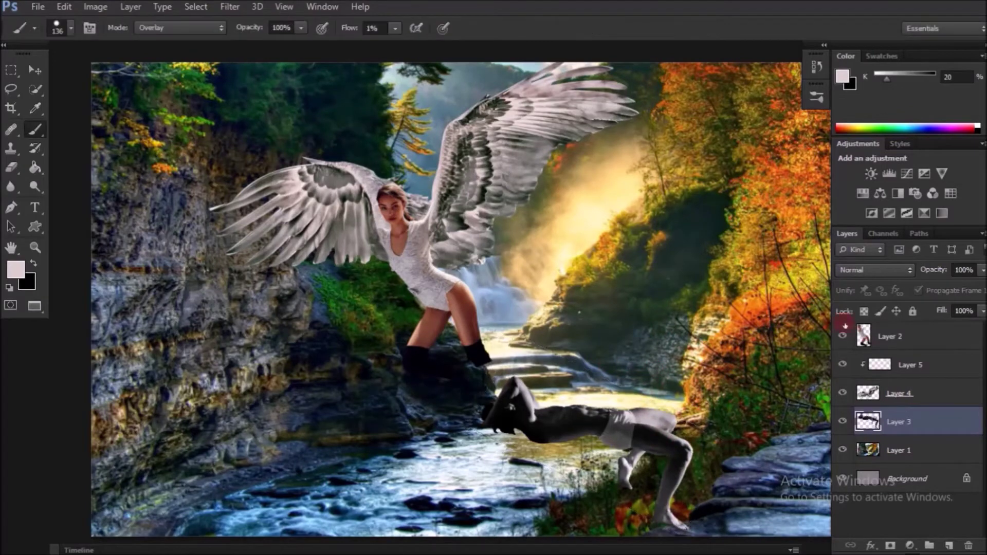
pyautogui.click(894, 365)
pyautogui.hotkey('ctrl', 'e')
pyautogui.press('v')
pyautogui.moveTo(411, 216); pyautogui.dragTo(323, 218)
# Step: Shift the man left and rotate him about 10 degrees
pyautogui.moveTo(565, 426); pyautogui.dragTo(498, 422)
pyautogui.hotkey('ctrl', 't')
pyautogui.moveTo(439, 265); pyautogui.dragTo(477, 258)
pyautogui.press('Return')
# Step: On new Layer 5, paint black strokes below the woman's feet and hide the man's layer
pyautogui.hotkey('ctrl', 'shift', 'alt', 'n')
pyautogui.press('b')
pyautogui.keyDown('alt'); pyautogui.click(400, 360); pyautogui.keyUp('alt')
pyautogui.moveTo(399, 360)
pyautogui.mouseDown()
pyautogui.moveTo(385, 401)
pyautogui.moveTo(408, 386)
pyautogui.moveTo(429, 411)
pyautogui.mouseUp()
pyautogui.click(842, 422)
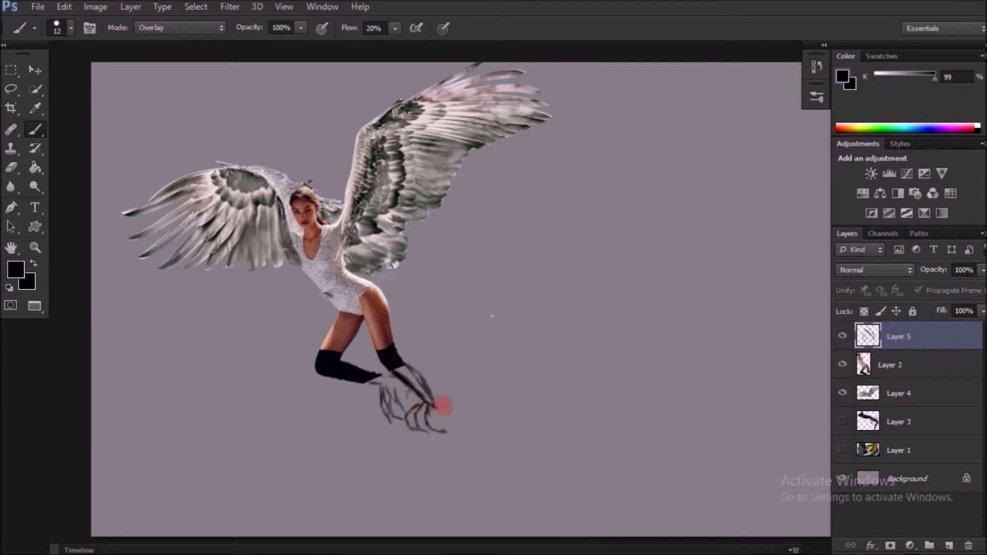
# Step: Erase the rough lower claw strokes and the stray blob by the lower leg
pyautogui.press('e')
pyautogui.moveTo(404, 402)
pyautogui.mouseDown()
pyautogui.moveTo(434, 413)
pyautogui.moveTo(442, 394)
pyautogui.mouseUp()
pyautogui.press('b')
pyautogui.press('e')
pyautogui.press('b')
pyautogui.press('e')
pyautogui.press('b')
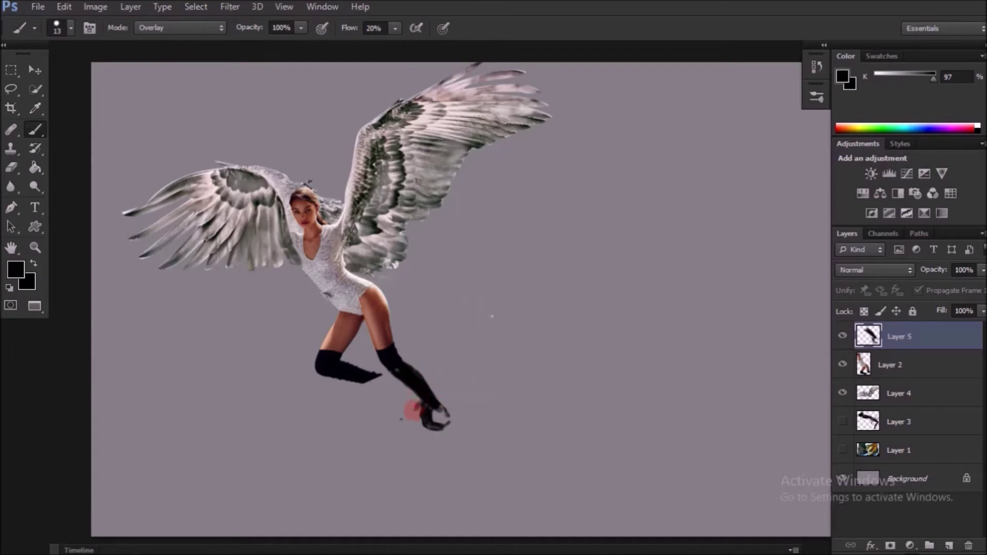
pyautogui.press('e')
pyautogui.moveTo(437, 419); pyautogui.dragTo(430, 408)
pyautogui.press('b')
# Step: Extend both sock tips into claw shapes and darken the sock and lower hand's claws at 60% flow
pyautogui.moveTo(370, 378); pyautogui.dragTo(381, 380)
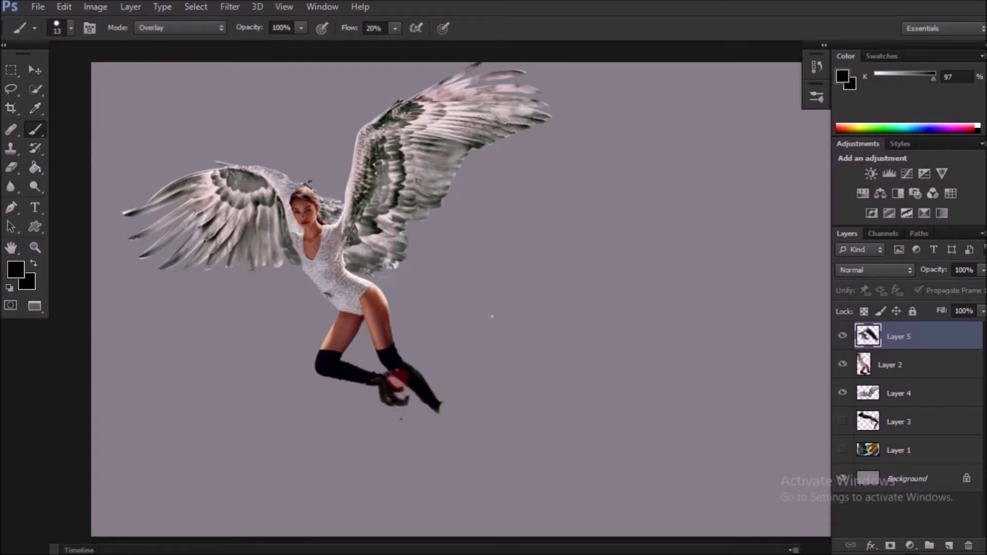
pyautogui.moveTo(443, 407); pyautogui.dragTo(431, 410)
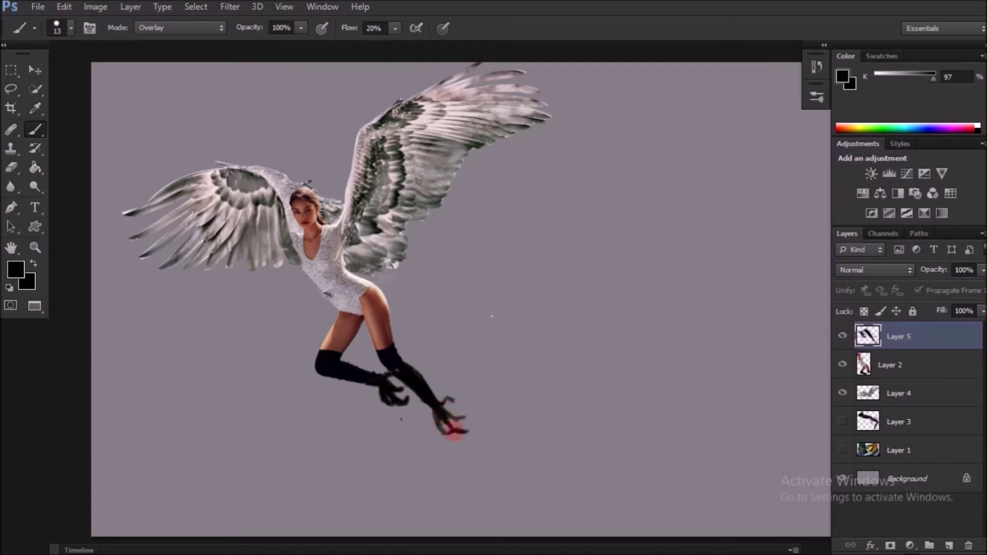
pyautogui.scroll(3, 452, 405)
pyautogui.hotkey('shift', '6')
pyautogui.moveTo(360, 271); pyautogui.dragTo(492, 383)
pyautogui.moveTo(547, 454)
pyautogui.mouseDown()
pyautogui.moveTo(529, 403)
pyautogui.moveTo(571, 390)
pyautogui.moveTo(544, 383)
pyautogui.mouseUp()
# Step: Trim the lower claw tip to a point using a 3 px brush and eraser
pyautogui.press('e')
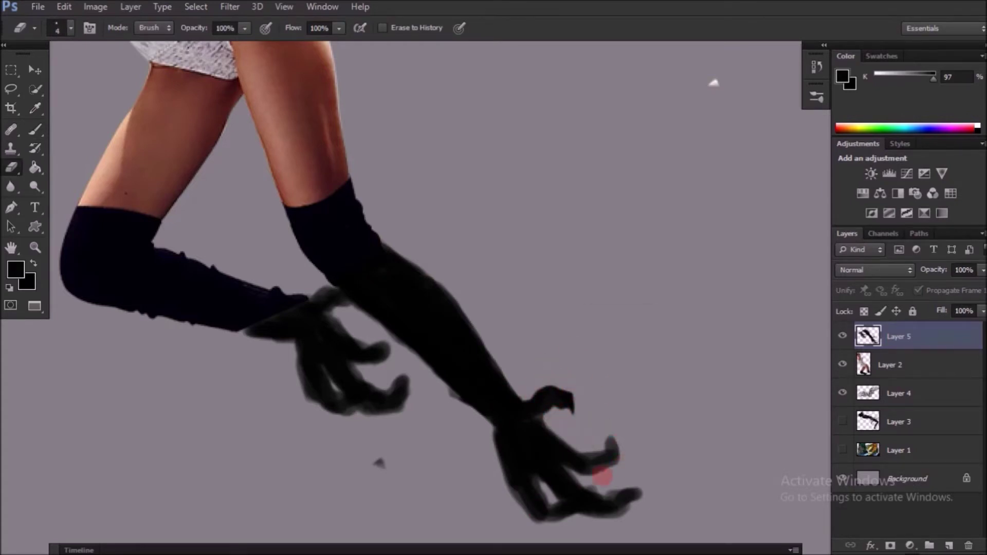
pyautogui.moveTo(639, 476); pyautogui.dragTo(623, 491)
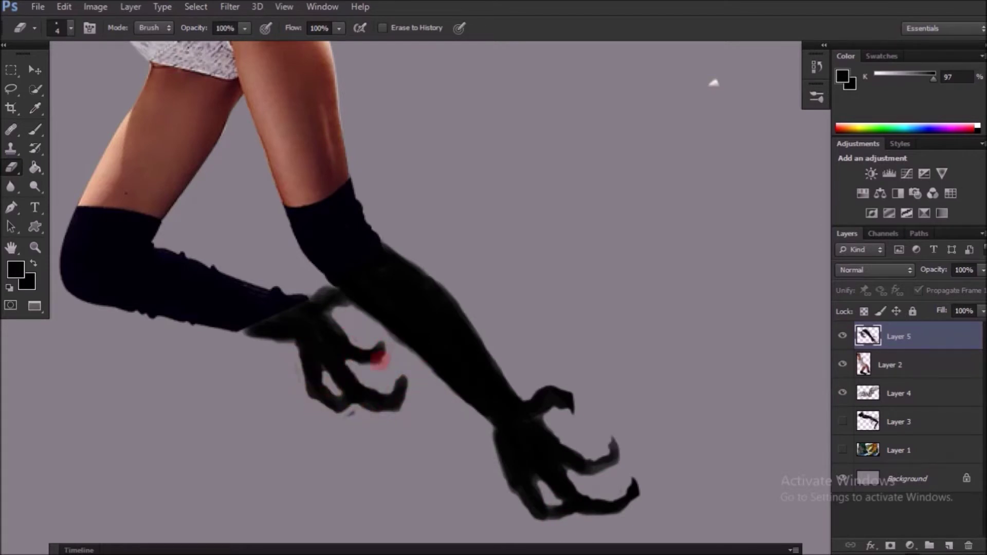
pyautogui.press('b')
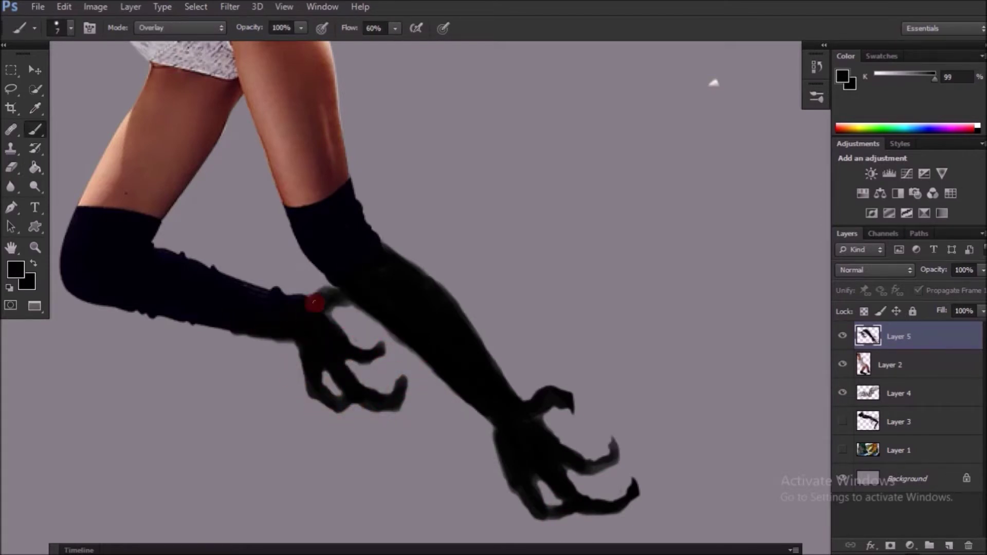
pyautogui.keyDown('alt'); pyautogui.rightClick(605, 462); pyautogui.keyUp('alt')
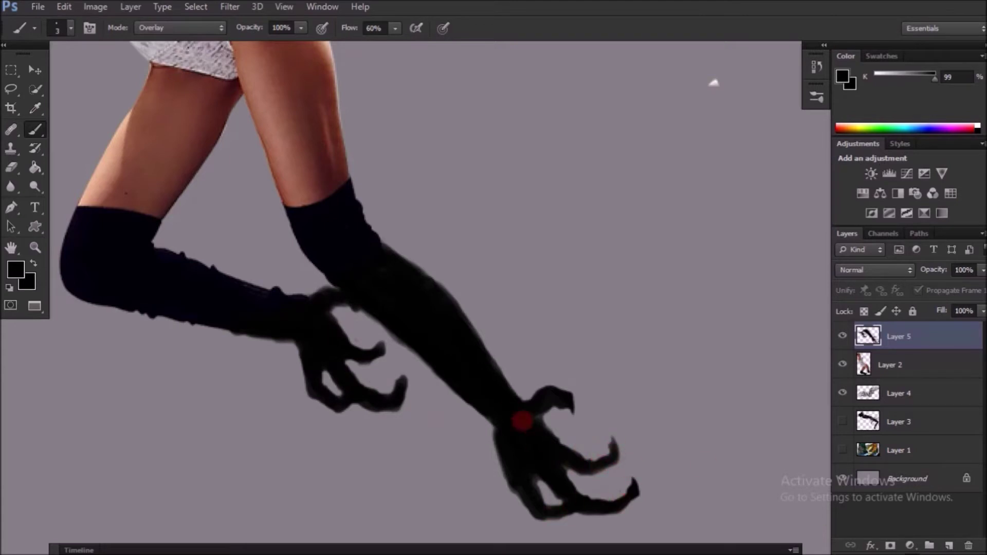
pyautogui.press('e')
pyautogui.hotkey('ctrl', '+')
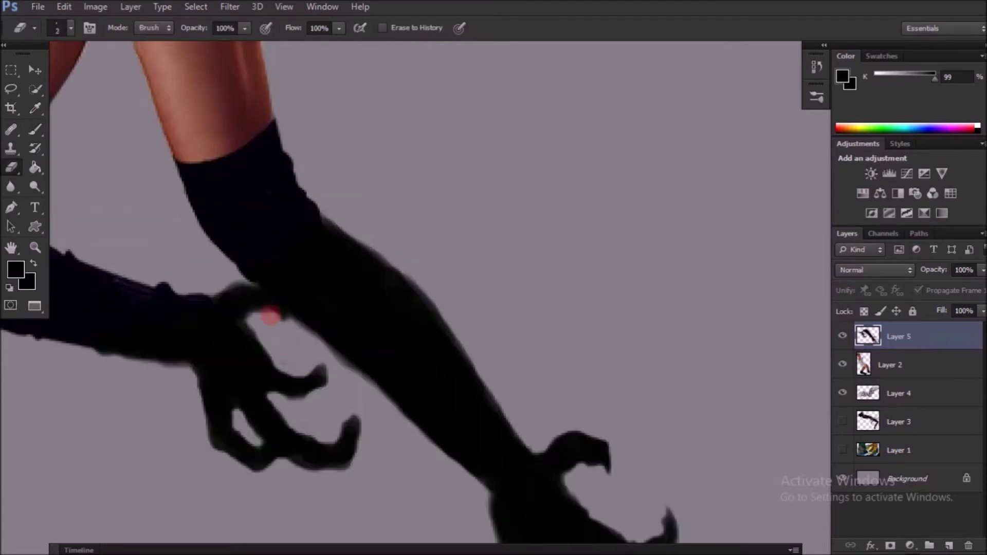
pyautogui.press('b')
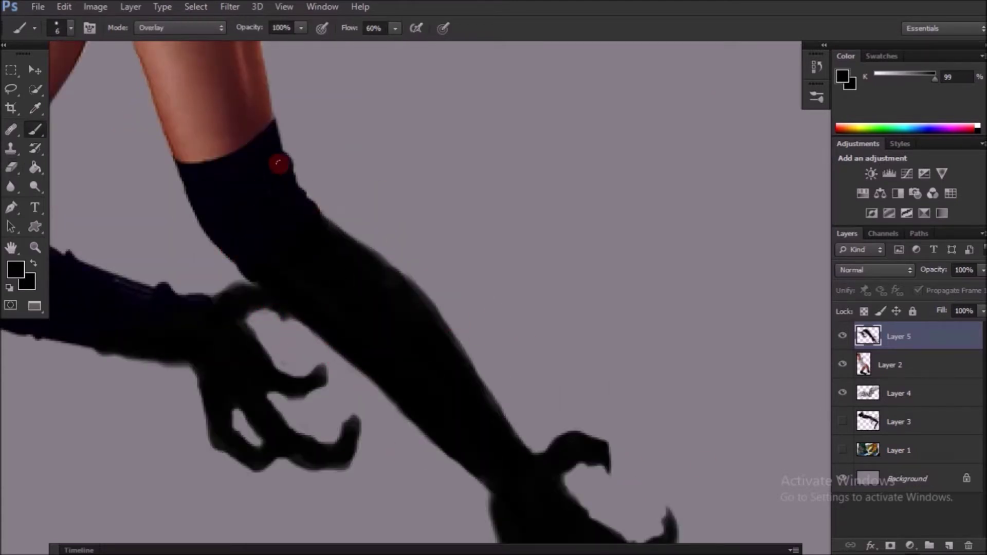
pyautogui.hotkey('ctrl', '-')
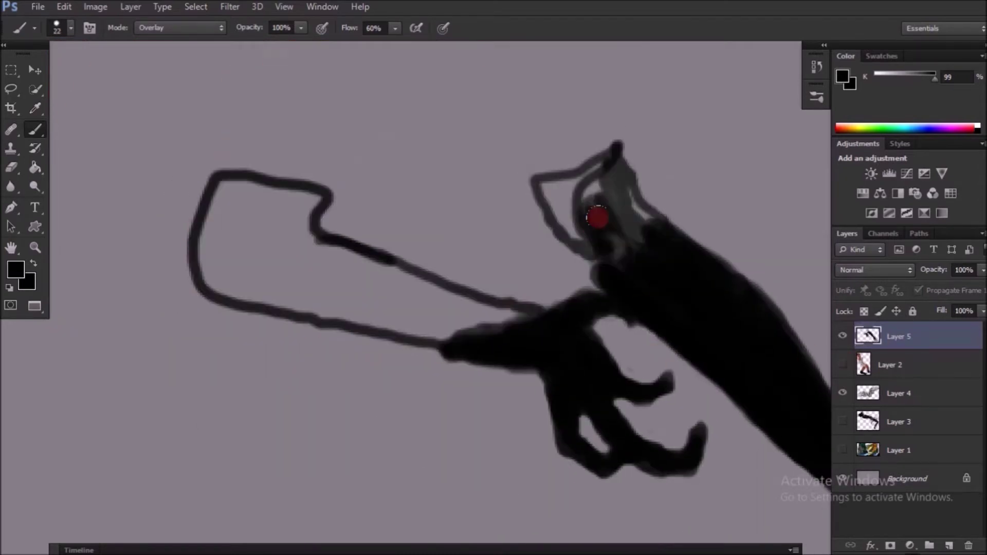
# Step: Extend the glove shape upward and fill it solid black with clean edges
pyautogui.moveTo(594, 214)
pyautogui.mouseDown()
pyautogui.moveTo(639, 222)
pyautogui.moveTo(607, 170)
pyautogui.moveTo(556, 195)
pyautogui.mouseUp()
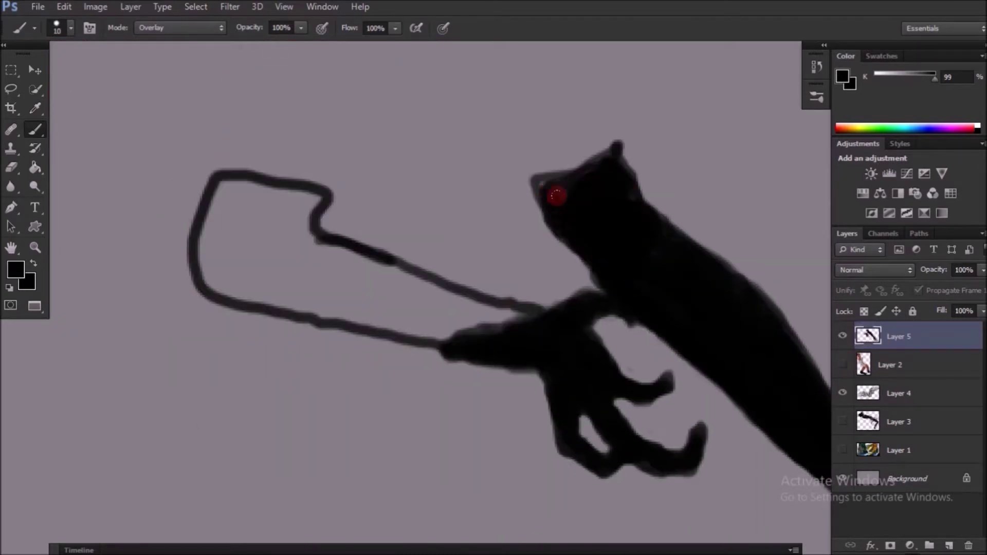
pyautogui.moveTo(329, 270); pyautogui.dragTo(463, 319)
pyautogui.moveTo(238, 209)
pyautogui.mouseDown()
pyautogui.moveTo(282, 260)
pyautogui.moveTo(514, 309)
pyautogui.moveTo(287, 226)
pyautogui.mouseUp()
pyautogui.press('F5')
pyautogui.moveTo(355, 242)
pyautogui.mouseDown()
pyautogui.moveTo(216, 226)
pyautogui.moveTo(502, 315)
pyautogui.mouseUp()
pyautogui.press('F5')
pyautogui.moveTo(408, 241)
pyautogui.mouseDown()
pyautogui.moveTo(219, 276)
pyautogui.moveTo(442, 337)
pyautogui.mouseUp()
pyautogui.moveTo(221, 185)
pyautogui.mouseDown()
pyautogui.moveTo(298, 233)
pyautogui.moveTo(488, 288)
pyautogui.mouseUp()
pyautogui.moveTo(289, 205); pyautogui.dragTo(319, 196)
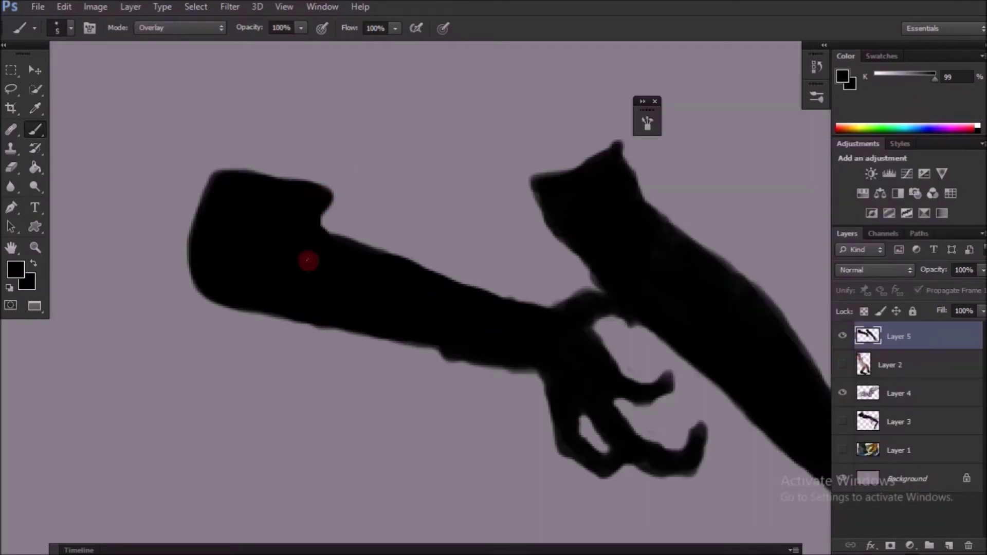
# Step: Lighten the forearm along its length with faint mid-grey strokes on Layer 6
pyautogui.press('F5')
pyautogui.moveTo(580, 354); pyautogui.dragTo(486, 208)
pyautogui.moveTo(305, 122)
pyautogui.mouseDown()
pyautogui.moveTo(408, 161)
pyautogui.moveTo(346, 73)
pyautogui.moveTo(606, 403)
pyautogui.moveTo(591, 432)
pyautogui.moveTo(738, 446)
pyautogui.mouseUp()
# Step: Lighten the fingers of the clawed hand and the elbow area
pyautogui.press('[')
pyautogui.press('[')
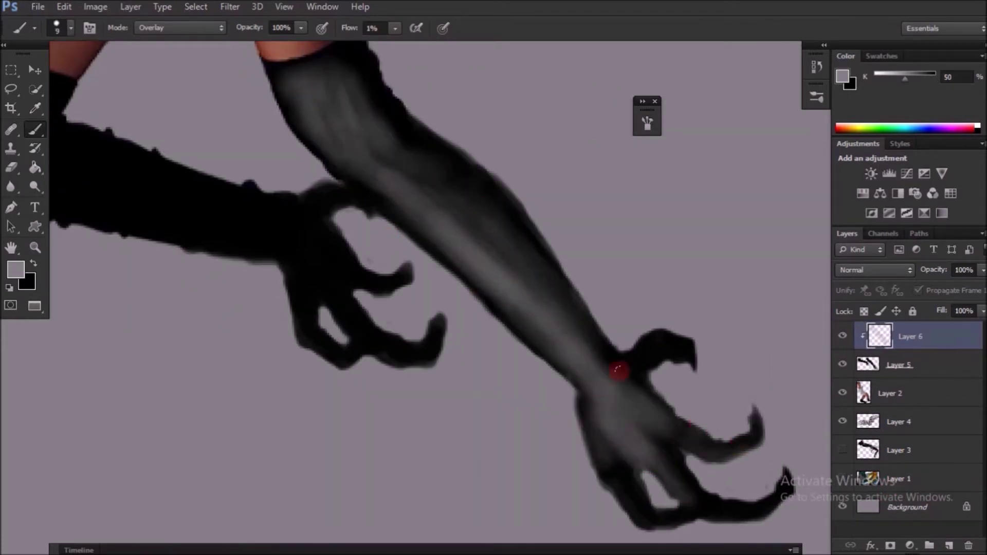
pyautogui.moveTo(290, 255); pyautogui.dragTo(369, 289)
pyautogui.moveTo(425, 358); pyautogui.dragTo(315, 269)
pyautogui.scroll(3, 264, 176)
pyautogui.press(']')
pyautogui.press(']')
pyautogui.press(']')
pyautogui.moveTo(265, 176)
pyautogui.mouseDown()
pyautogui.moveTo(318, 227)
pyautogui.moveTo(239, 213)
pyautogui.moveTo(319, 264)
pyautogui.moveTo(388, 253)
pyautogui.moveTo(375, 333)
pyautogui.moveTo(297, 138)
pyautogui.mouseUp()
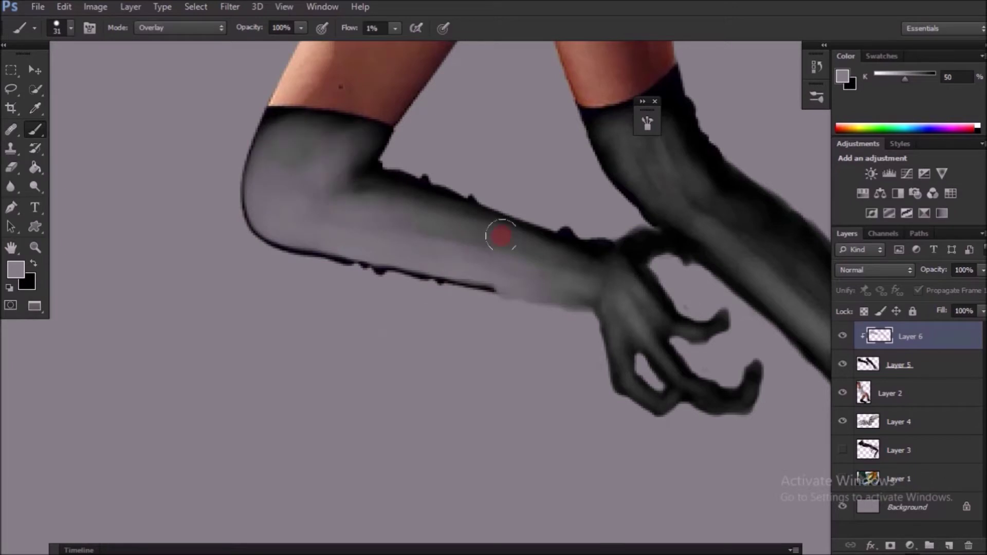
# Step: With a lighter pinkish grey, lighten the right forearm and dab highlights along the left forearm
pyautogui.hscroll(5, 485, 353)
pyautogui.scroll(-2, 716, 403)
pyautogui.keyDown('alt'); pyautogui.click(469, 206); pyautogui.keyUp('alt')
pyautogui.moveTo(452, 189)
pyautogui.mouseDown()
pyautogui.moveTo(489, 264)
pyautogui.moveTo(634, 371)
pyautogui.mouseUp()
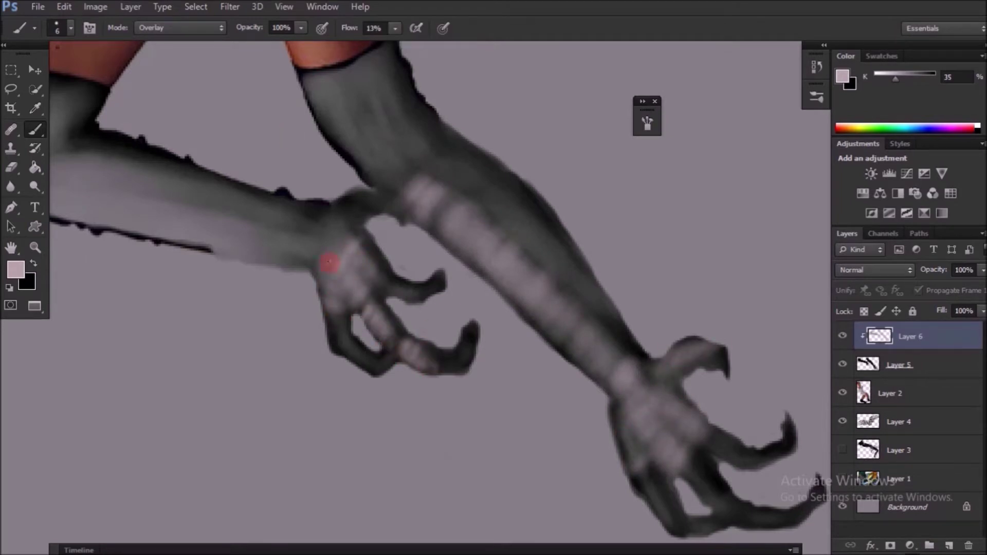
pyautogui.moveTo(352, 359); pyautogui.dragTo(330, 227)
pyautogui.hscroll(-5, 330, 227)
pyautogui.moveTo(249, 244)
pyautogui.mouseDown()
pyautogui.moveTo(368, 246)
pyautogui.moveTo(514, 288)
pyautogui.moveTo(226, 193)
pyautogui.moveTo(535, 286)
pyautogui.moveTo(470, 293)
pyautogui.moveTo(511, 300)
pyautogui.mouseUp()
# Step: With a size-12 brush, highlight the right forearm, clawed hand and top of the stocking
pyautogui.press(']')
pyautogui.click(889, 393)
pyautogui.click(904, 336)
pyautogui.moveTo(739, 300)
pyautogui.mouseDown()
pyautogui.moveTo(456, 222)
pyautogui.moveTo(452, 194)
pyautogui.moveTo(472, 236)
pyautogui.moveTo(431, 200)
pyautogui.moveTo(608, 373)
pyautogui.mouseUp()
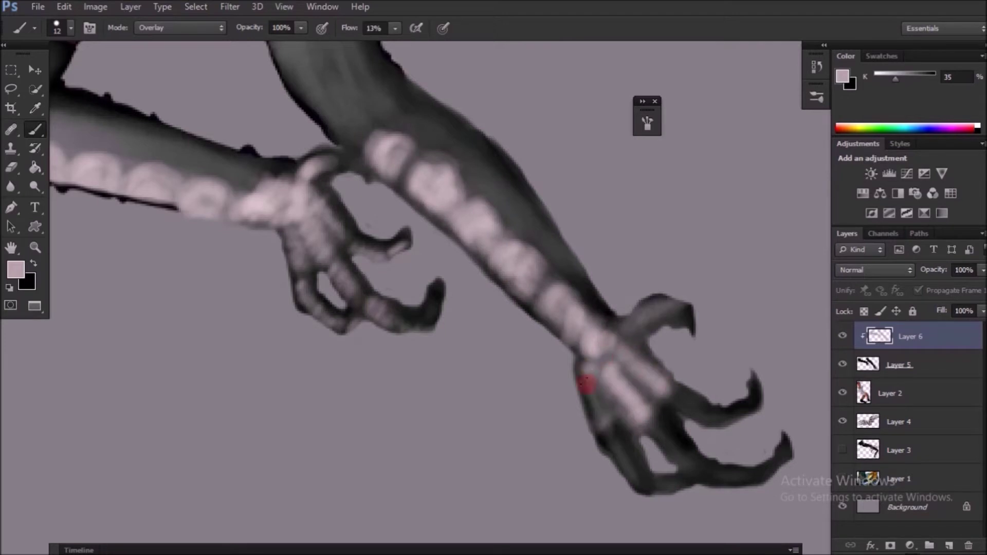
pyautogui.moveTo(679, 498); pyautogui.dragTo(661, 330)
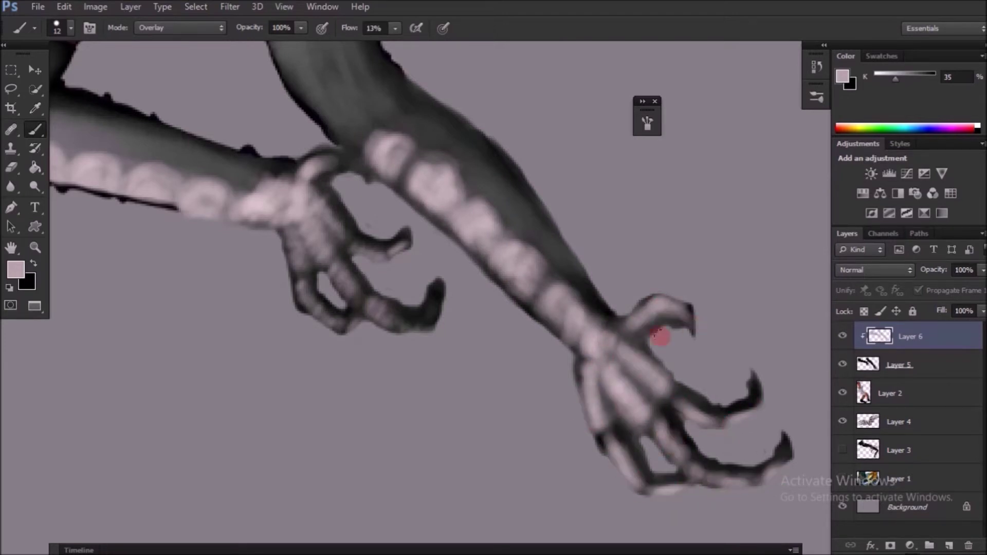
pyautogui.scroll(5, 405, 248)
pyautogui.moveTo(405, 249)
pyautogui.mouseDown()
pyautogui.moveTo(392, 293)
pyautogui.moveTo(429, 314)
pyautogui.moveTo(431, 229)
pyautogui.moveTo(464, 249)
pyautogui.mouseUp()
# Step: Merge the shading into the claw layer and reshape both limbs with Liquify's Forward Warp
pyautogui.hotkey('ctrl', 'e')
pyautogui.moveTo(315, 335); pyautogui.dragTo(530, 309)
pyautogui.hotkey('ctrl', 'shift', 'x')
pyautogui.hotkey('ctrl', '+')
pyautogui.hotkey('ctrl', '+')
pyautogui.hotkey('ctrl', '+')
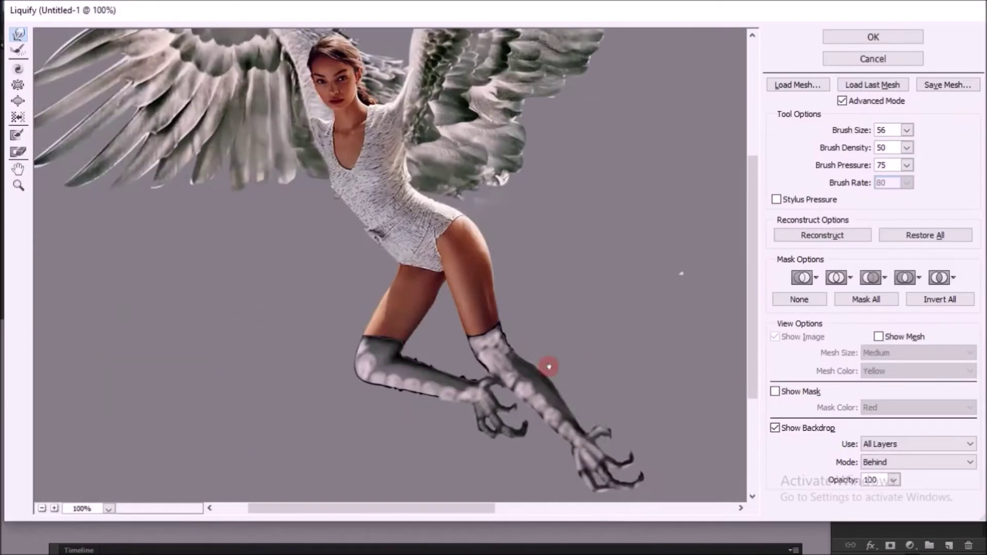
pyautogui.hotkey('ctrl', '+')
pyautogui.hotkey('ctrl', '+')
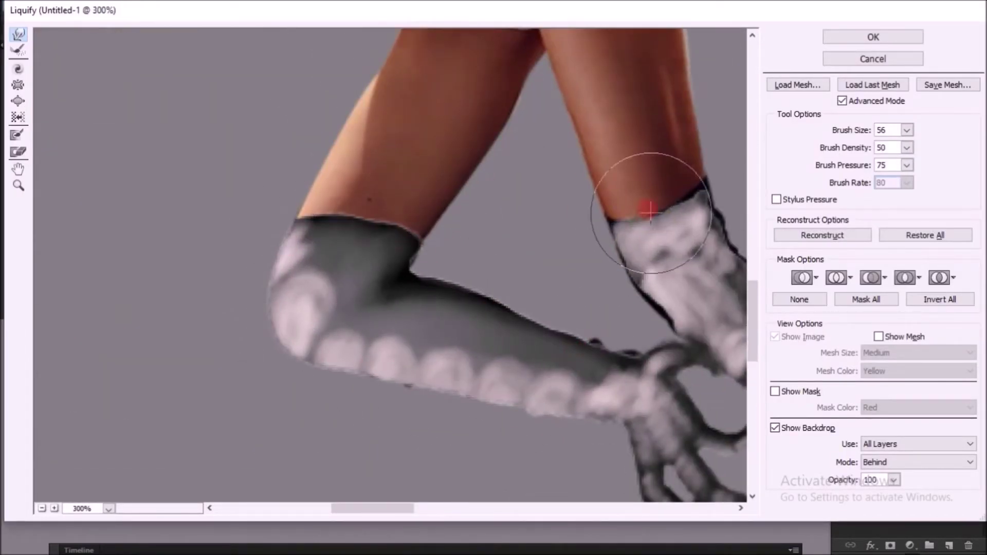
pyautogui.moveTo(668, 221); pyautogui.dragTo(449, 208)
pyautogui.press('[')
pyautogui.press('[')
pyautogui.press('[')
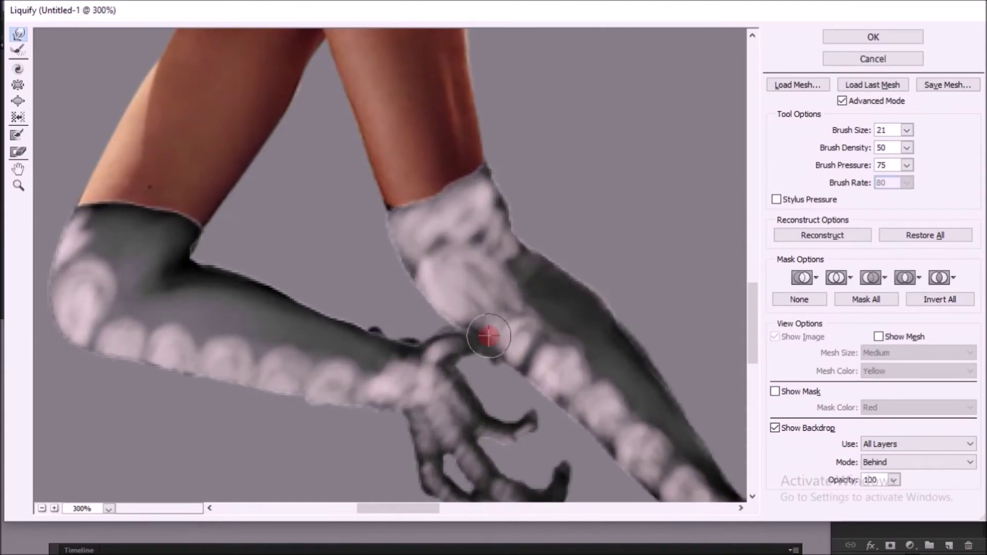
pyautogui.hotkey('ctrl', '-')
pyautogui.press('Return')
# Step: Darken the left and right limbs with black overlay strokes and merge into Layer 5
pyautogui.press('b')
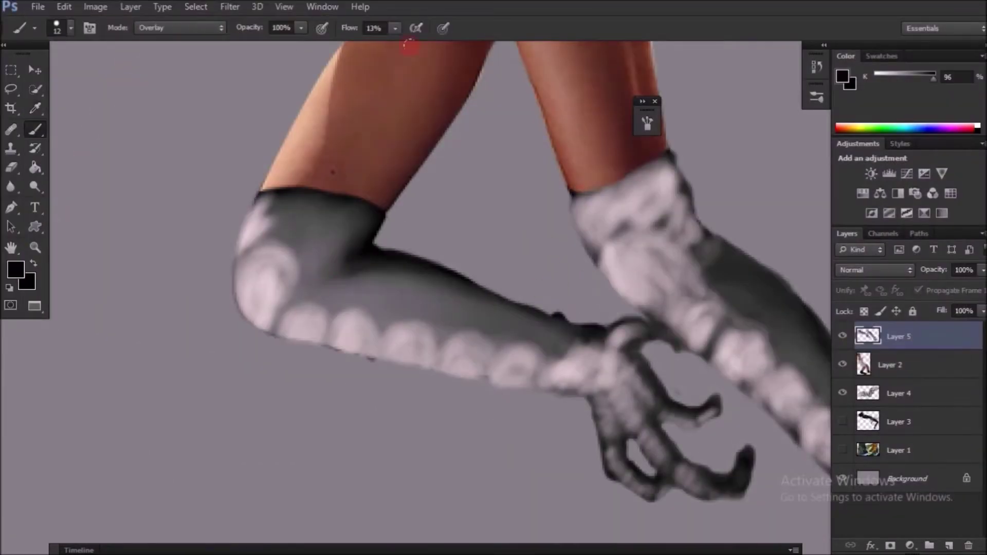
pyautogui.moveTo(319, 231)
pyautogui.mouseDown()
pyautogui.moveTo(432, 305)
pyautogui.moveTo(341, 253)
pyautogui.mouseUp()
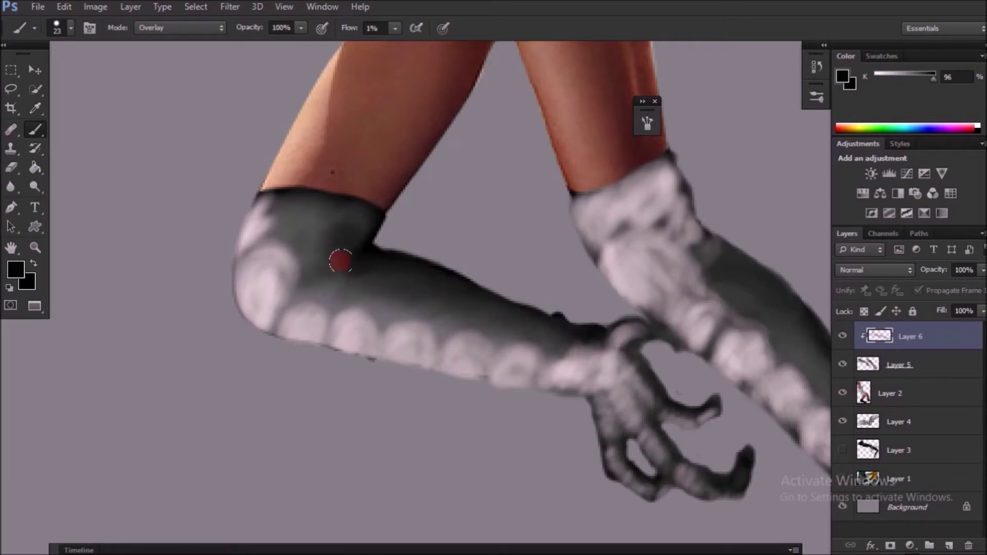
pyautogui.moveTo(453, 181)
pyautogui.mouseDown()
pyautogui.moveTo(557, 282)
pyautogui.moveTo(292, 128)
pyautogui.moveTo(529, 291)
pyautogui.moveTo(327, 278)
pyautogui.moveTo(286, 221)
pyautogui.moveTo(648, 115)
pyautogui.moveTo(676, 91)
pyautogui.moveTo(705, 220)
pyautogui.mouseUp()
pyautogui.hotkey('ctrl', '0')
pyautogui.hotkey('ctrl', 'e')
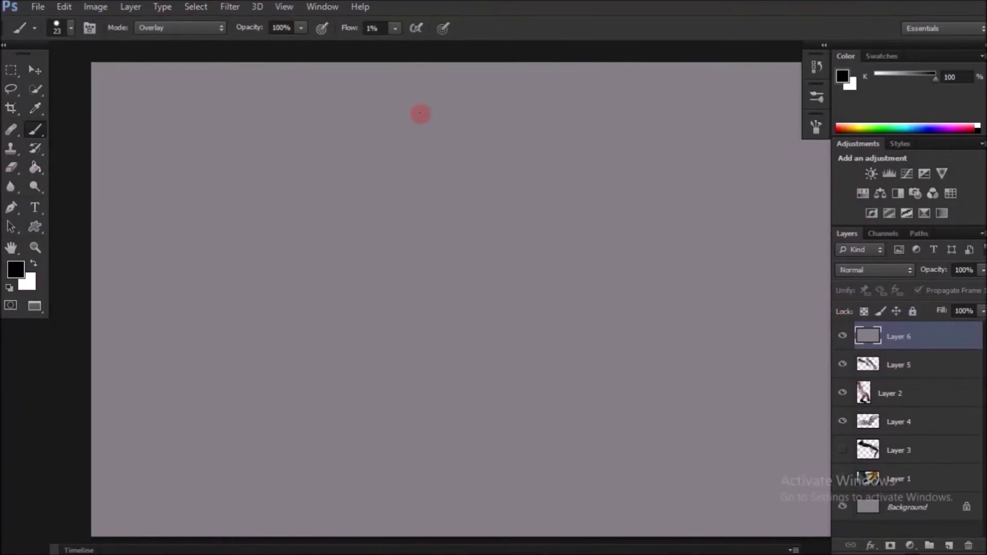
# Step: Apply the Stained Glass filter (border thickness 7) to the new channel and load it as a selection
pyautogui.click(230, 6)
pyautogui.click(264, 75)
pyautogui.click(868, 46)
pyautogui.click(847, 234)
pyautogui.click(884, 233)
pyautogui.keyDown('ctrl'); pyautogui.click(867, 252); pyautogui.keyUp('ctrl')
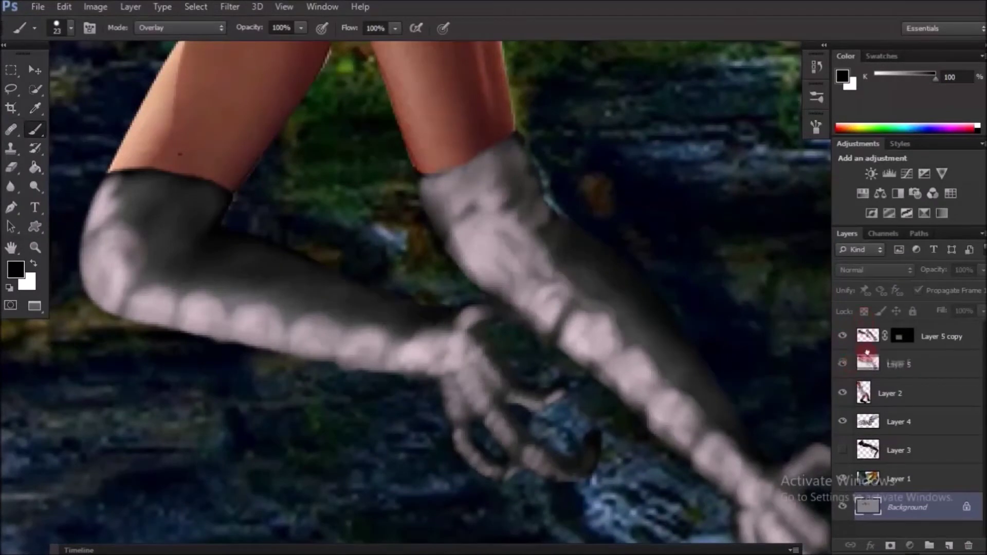
# Step: Place Layer 5 copy above Layer 5 with a hiding mask and show Layer 5 again
pyautogui.moveTo(867, 365); pyautogui.dragTo(864, 337)
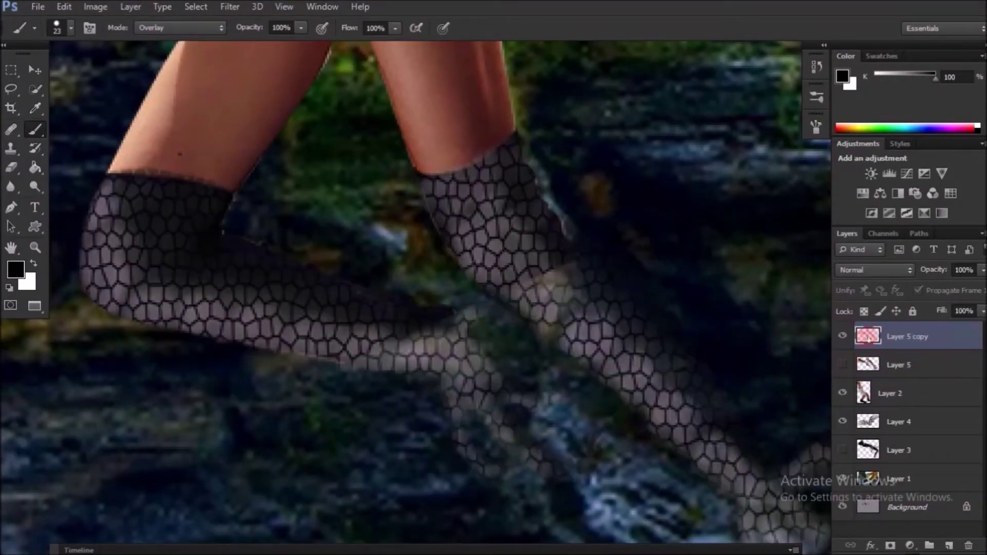
pyautogui.keyDown('alt'); pyautogui.click(890, 545); pyautogui.keyUp('alt')
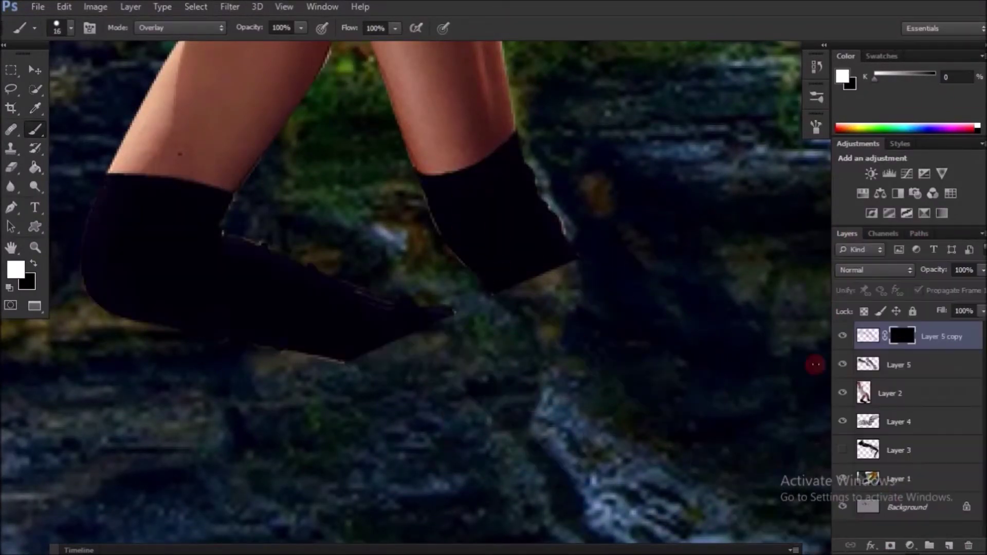
pyautogui.click(843, 365)
pyautogui.hotkey('ctrl', 'shift', 'alt', 'n')
pyautogui.press('x')
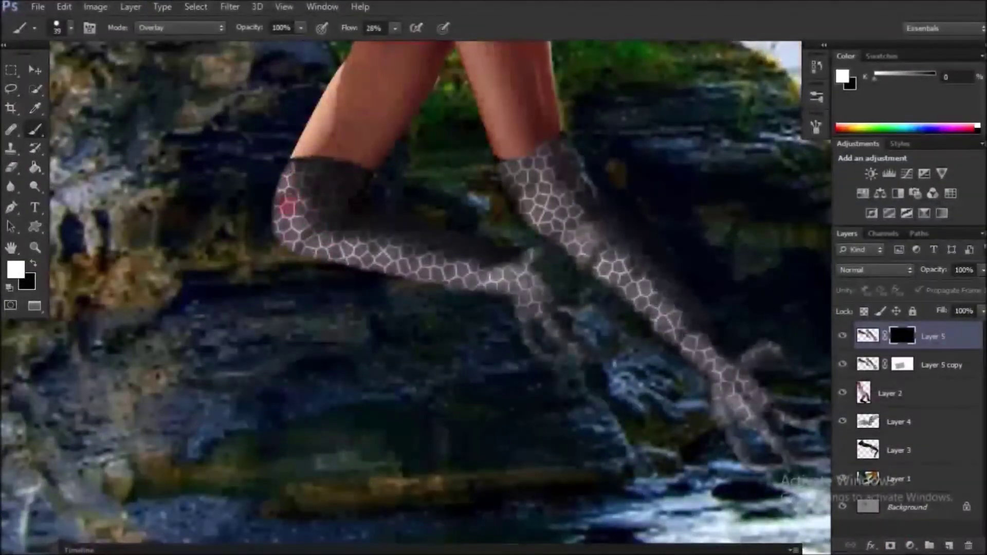
# Step: Reveal lighter scale texture along both legs, then nudge the upside-down man up and left
pyautogui.moveTo(285, 205)
pyautogui.mouseDown()
pyautogui.moveTo(347, 269)
pyautogui.moveTo(448, 288)
pyautogui.moveTo(320, 230)
pyautogui.moveTo(769, 427)
pyautogui.mouseUp()
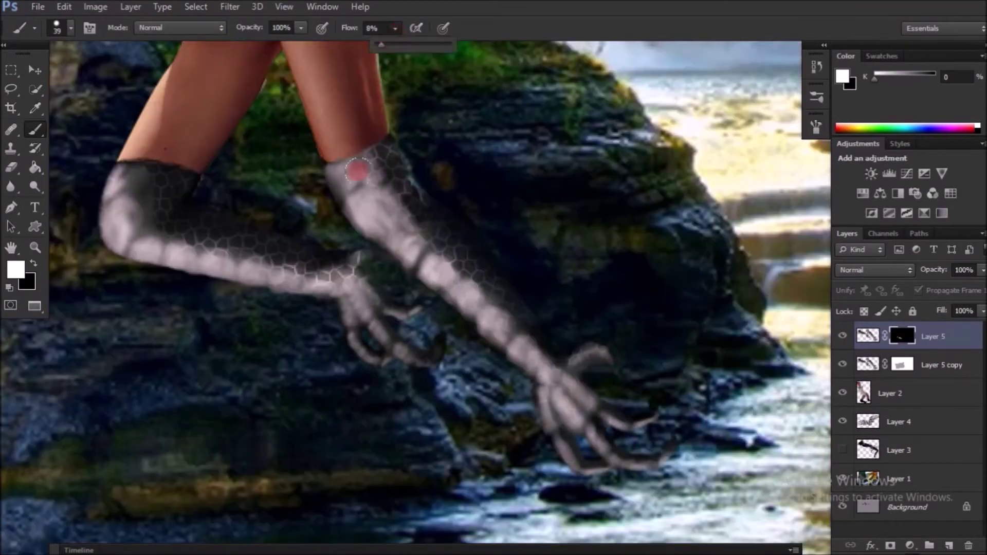
pyautogui.moveTo(341, 165); pyautogui.dragTo(552, 328)
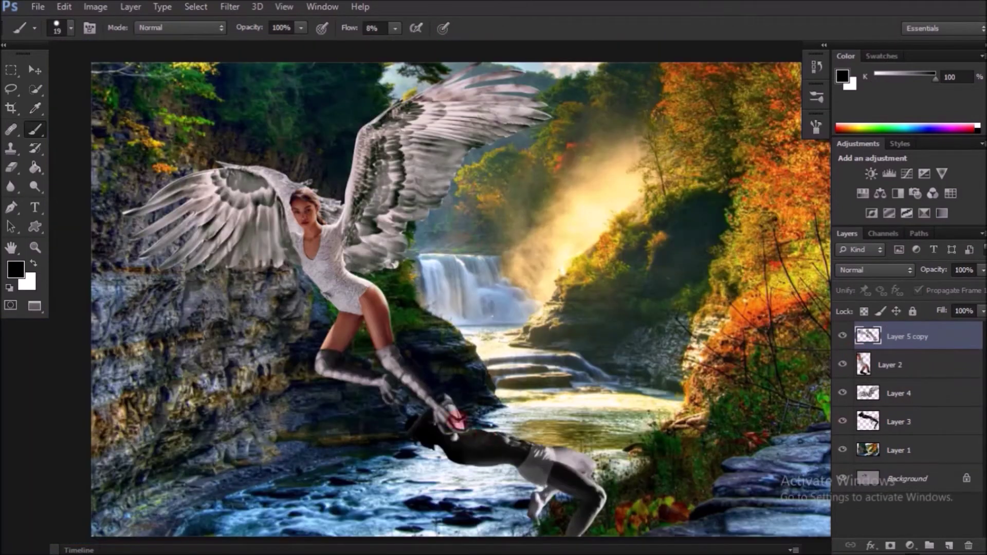
pyautogui.moveTo(496, 387); pyautogui.dragTo(491, 378)
pyautogui.click(910, 545)
# Step: Add a clipped Selective Color layer to the background, shifting Whites (Cyan -40, Yellow +42, Black +47)
pyautogui.click(866, 528)
pyautogui.moveTo(725, 281); pyautogui.dragTo(680, 281)
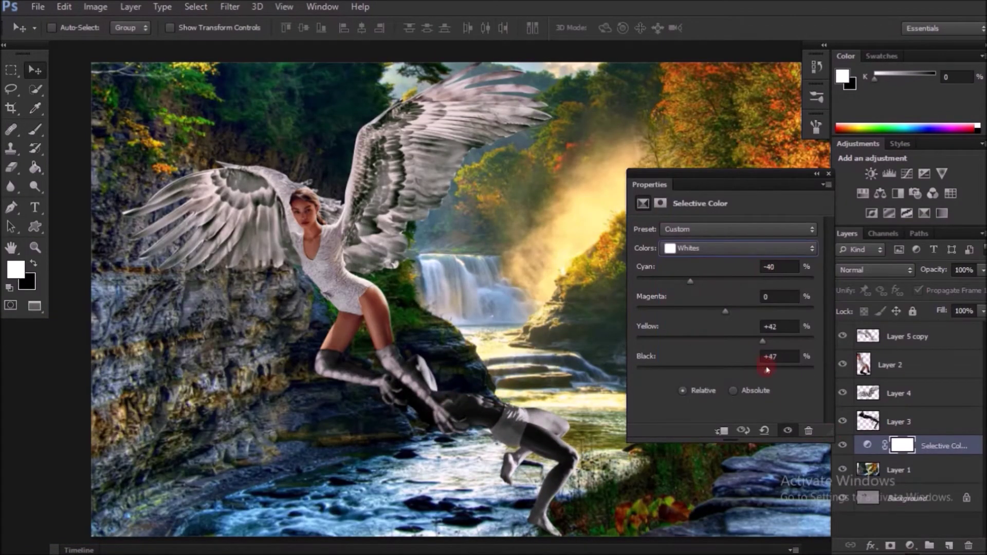
pyautogui.moveTo(724, 311); pyautogui.dragTo(716, 310)
pyautogui.moveTo(763, 341)
pyautogui.mouseDown()
pyautogui.moveTo(730, 341)
pyautogui.moveTo(736, 369)
pyautogui.moveTo(716, 337)
pyautogui.moveTo(740, 364)
pyautogui.mouseUp()
# Step: Darken the background with lowered exposure and gamma, and add a desaturating Hue/Saturation layer
pyautogui.click(923, 173)
pyautogui.moveTo(724, 267); pyautogui.dragTo(704, 267)
pyautogui.moveTo(725, 323)
pyautogui.mouseDown()
pyautogui.moveTo(747, 323)
pyautogui.moveTo(677, 311)
pyautogui.mouseUp()
pyautogui.click(863, 193)
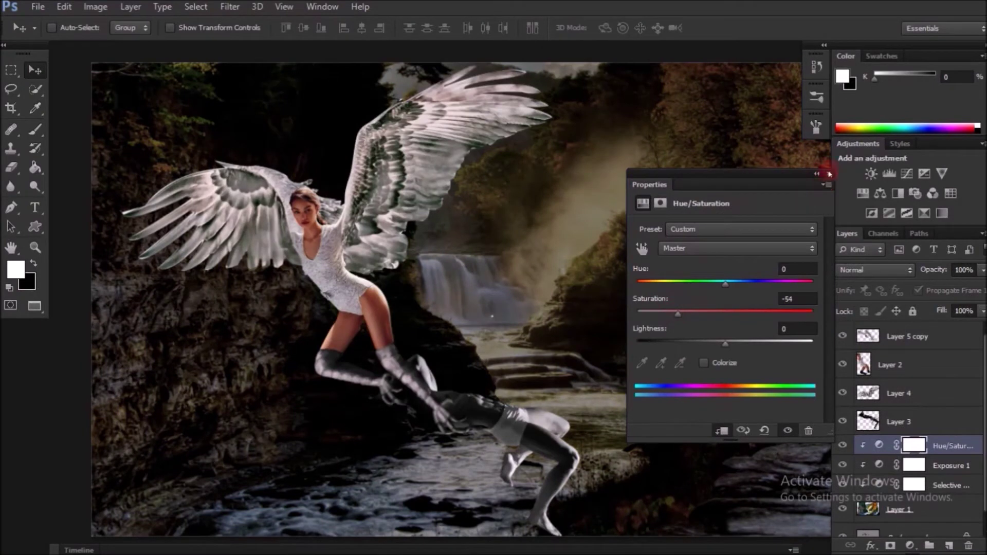
# Step: Paint black on the Exposure mask to keep the waterfall, mist, trees, river and rocks bright
pyautogui.click(830, 173)
pyautogui.hotkey('alt', '[')
pyautogui.press('b')
pyautogui.moveTo(544, 282)
pyautogui.mouseDown()
pyautogui.moveTo(661, 110)
pyautogui.moveTo(761, 236)
pyautogui.mouseUp()
pyautogui.moveTo(771, 462)
pyautogui.mouseDown()
pyautogui.moveTo(469, 298)
pyautogui.moveTo(172, 97)
pyautogui.mouseUp()
pyautogui.moveTo(288, 503)
pyautogui.mouseDown()
pyautogui.moveTo(606, 414)
pyautogui.moveTo(503, 401)
pyautogui.mouseUp()
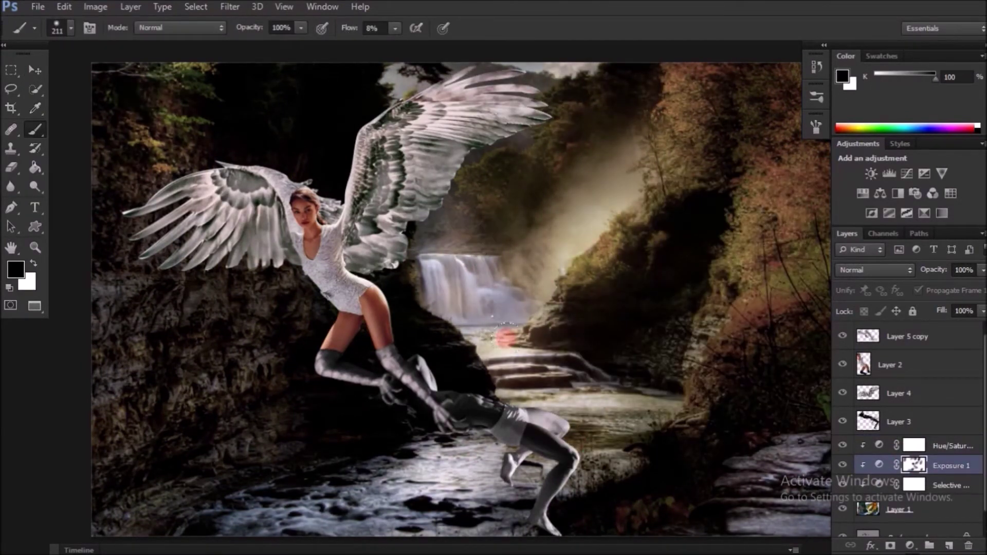
pyautogui.moveTo(359, 473); pyautogui.dragTo(617, 411)
pyautogui.moveTo(745, 503); pyautogui.dragTo(806, 483)
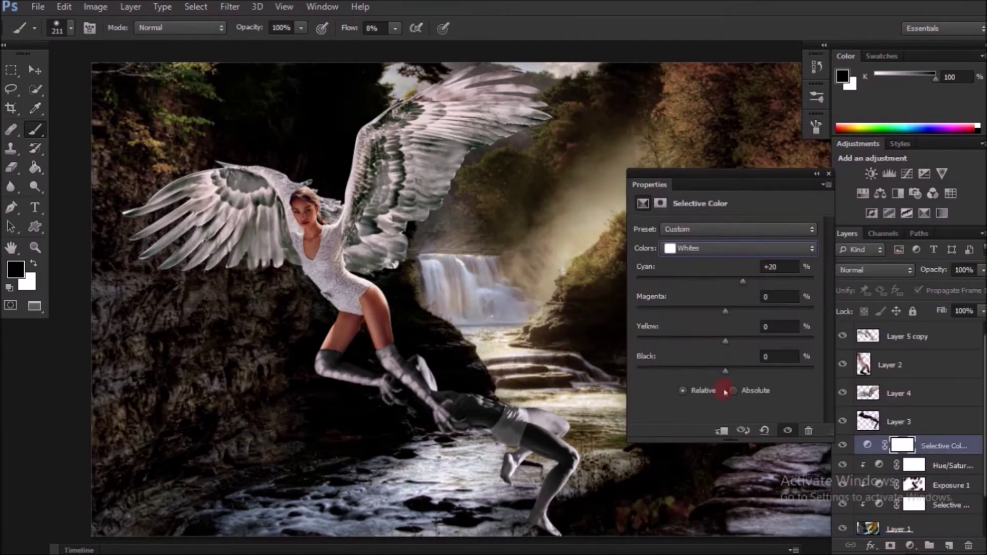
# Step: Tint the neutrals and blacks toward cyan and yellow, then group the background layers into Group 1
pyautogui.moveTo(742, 282); pyautogui.dragTo(756, 277)
pyautogui.moveTo(724, 311)
pyautogui.mouseDown()
pyautogui.moveTo(711, 310)
pyautogui.moveTo(714, 341)
pyautogui.mouseUp()
pyautogui.moveTo(747, 367); pyautogui.dragTo(735, 366)
pyautogui.click(730, 248)
pyautogui.click(730, 260)
pyautogui.moveTo(727, 281)
pyautogui.mouseDown()
pyautogui.moveTo(722, 311)
pyautogui.moveTo(739, 341)
pyautogui.mouseUp()
pyautogui.moveTo(726, 367); pyautogui.dragTo(735, 368)
pyautogui.click(910, 532)
pyautogui.hotkey('ctrl', 'g')
pyautogui.click(910, 545)
# Step: Push the wings' neutrals toward cyan and add more black with Selective Color
pyautogui.click(730, 248)
pyautogui.click(730, 255)
pyautogui.moveTo(724, 281); pyautogui.dragTo(751, 283)
pyautogui.moveTo(725, 371); pyautogui.dragTo(742, 370)
pyautogui.click(761, 295)
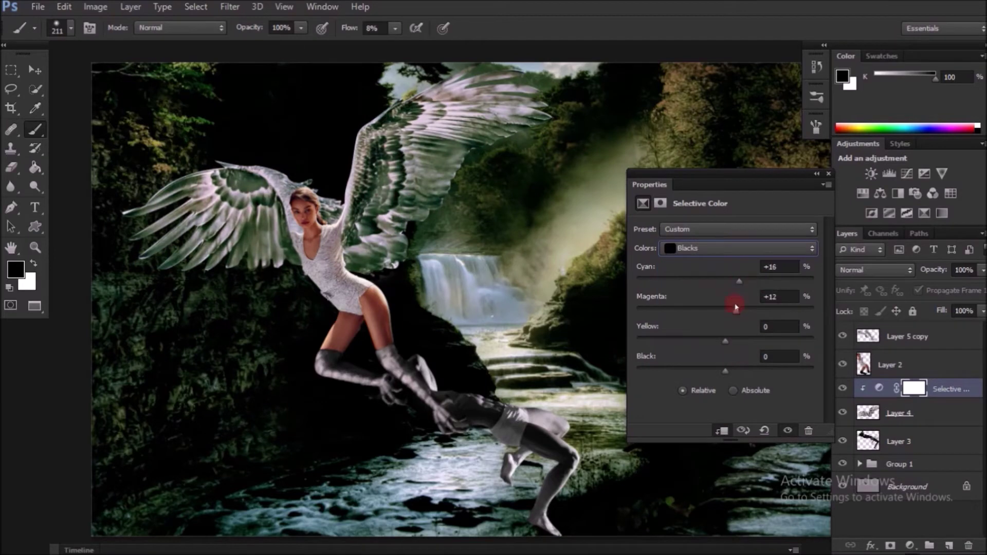
# Step: Add an Exposure adjustment lowering the wings' exposure and adjusting gamma
pyautogui.click(924, 174)
pyautogui.moveTo(724, 260); pyautogui.dragTo(711, 261)
pyautogui.moveTo(740, 325); pyautogui.dragTo(756, 325)
pyautogui.click(903, 513)
# Step: Shift the wings' hue and boost saturation, painting brighter areas onto the wing
pyautogui.click(862, 193)
pyautogui.moveTo(727, 282); pyautogui.dragTo(759, 282)
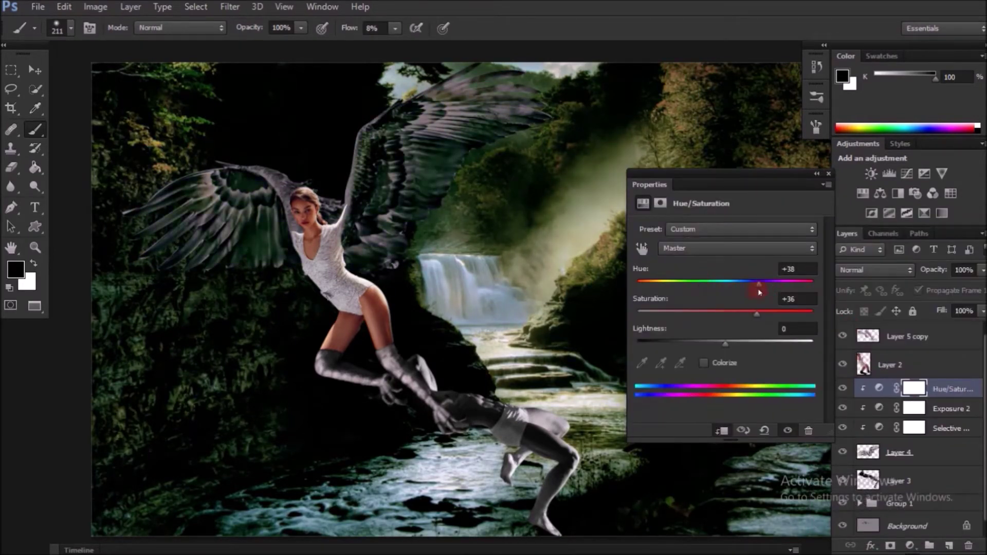
pyautogui.click(950, 408)
pyautogui.moveTo(386, 148)
pyautogui.mouseDown()
pyautogui.moveTo(480, 80)
pyautogui.moveTo(327, 207)
pyautogui.mouseUp()
pyautogui.moveTo(181, 176); pyautogui.dragTo(294, 231)
pyautogui.moveTo(381, 226)
pyautogui.mouseDown()
pyautogui.moveTo(442, 102)
pyautogui.moveTo(557, 308)
pyautogui.mouseUp()
# Step: Add an S-curve to the wings with lifted highlights and lowered shadows
pyautogui.click(906, 174)
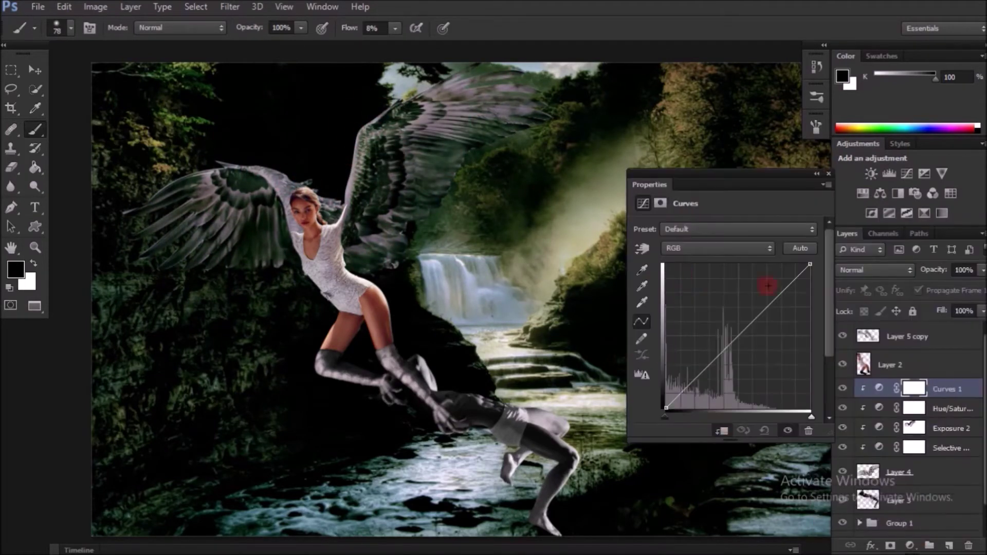
pyautogui.moveTo(767, 283); pyautogui.dragTo(787, 266)
pyautogui.moveTo(766, 328); pyautogui.dragTo(776, 370)
pyautogui.click(916, 428)
pyautogui.moveTo(365, 184); pyautogui.dragTo(358, 204)
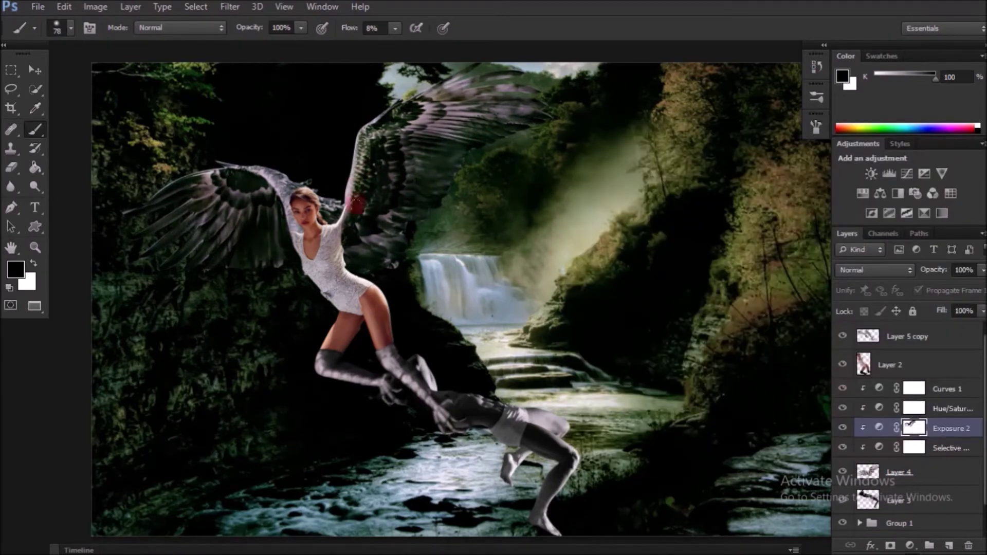
# Step: Group the wing adjustments into Group 2 and add a hidden-mask black colour fill
pyautogui.click(946, 389)
pyautogui.keyDown('shift'); pyautogui.click(950, 448); pyautogui.keyUp('shift')
pyautogui.hotkey('ctrl', 'g')
pyautogui.click(909, 545)
pyautogui.click(871, 221)
pyautogui.hotkey('ctrl', 'i')
pyautogui.press('x')
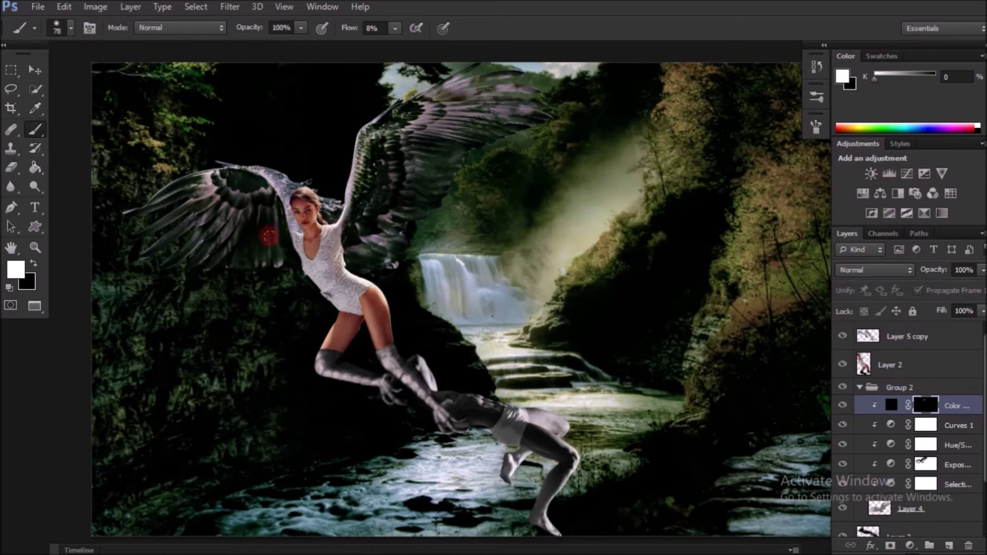
# Step: Add a hidden-mask white colour fill and paint highlights and shading onto the wing
pyautogui.click(909, 544)
pyautogui.click(871, 220)
pyautogui.click(954, 137)
pyautogui.hotkey('ctrl', 'i')
pyautogui.moveTo(493, 92); pyautogui.dragTo(454, 141)
pyautogui.moveTo(366, 148); pyautogui.dragTo(332, 204)
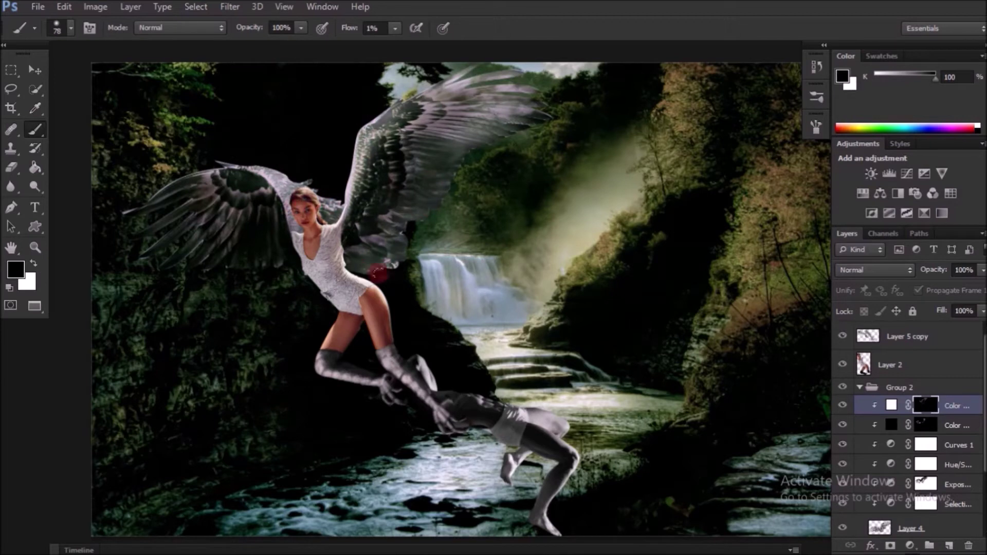
pyautogui.moveTo(486, 96); pyautogui.dragTo(286, 195)
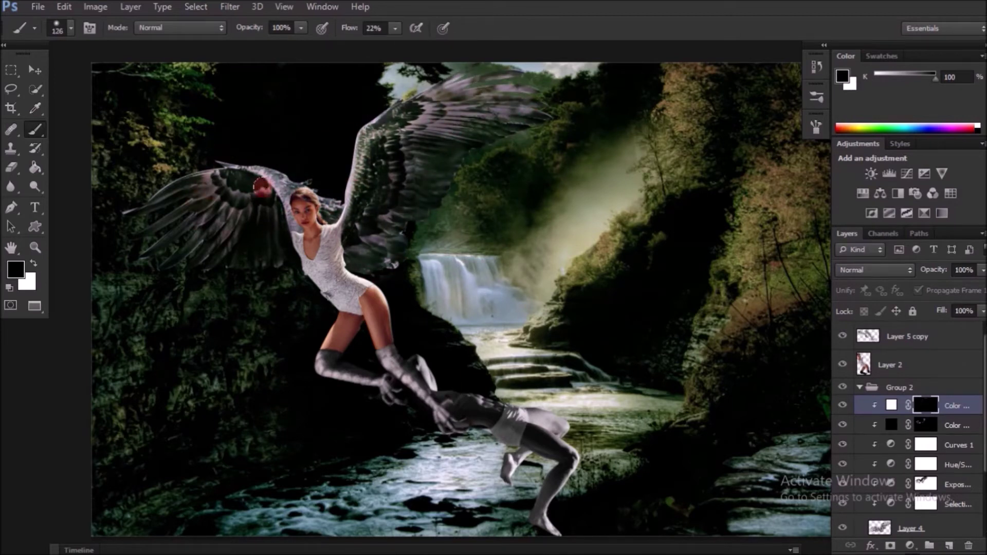
# Step: Refine the black and white fill masks, repainting highlights across the wing feathers
pyautogui.hotkey('alt', '[')
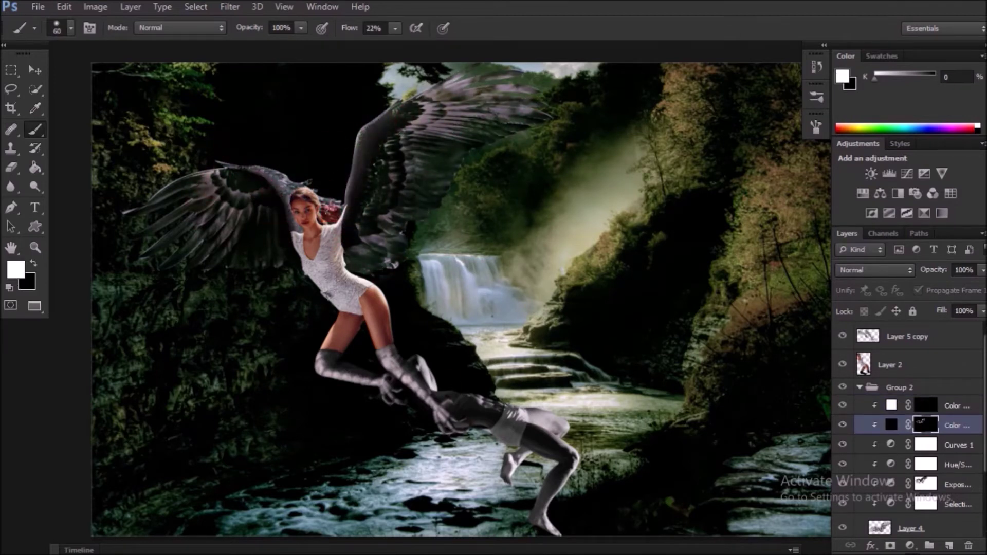
pyautogui.click(925, 405)
pyautogui.press('x')
pyautogui.moveTo(422, 95); pyautogui.dragTo(336, 199)
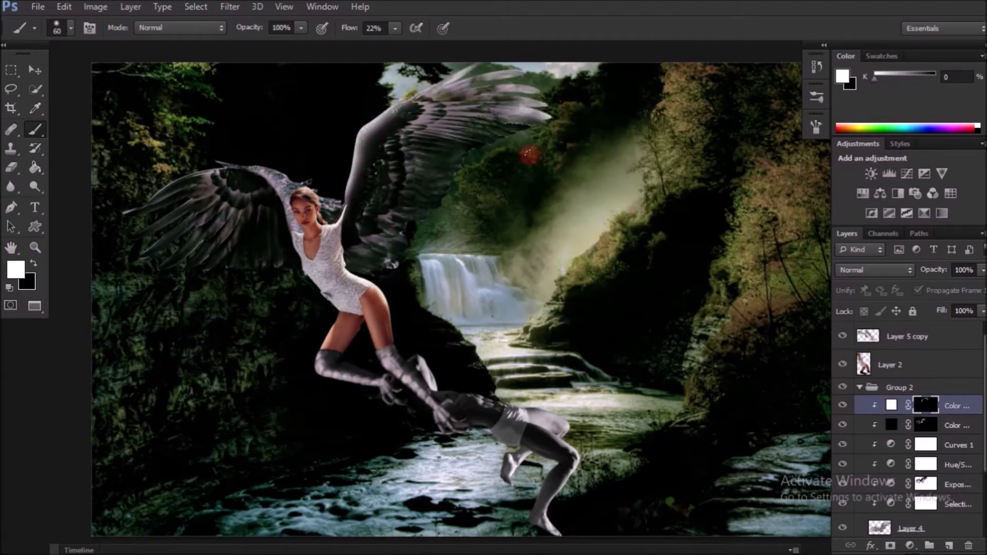
pyautogui.press('x')
pyautogui.moveTo(540, 113); pyautogui.dragTo(535, 116)
pyautogui.moveTo(204, 162); pyautogui.dragTo(271, 176)
pyautogui.press('x')
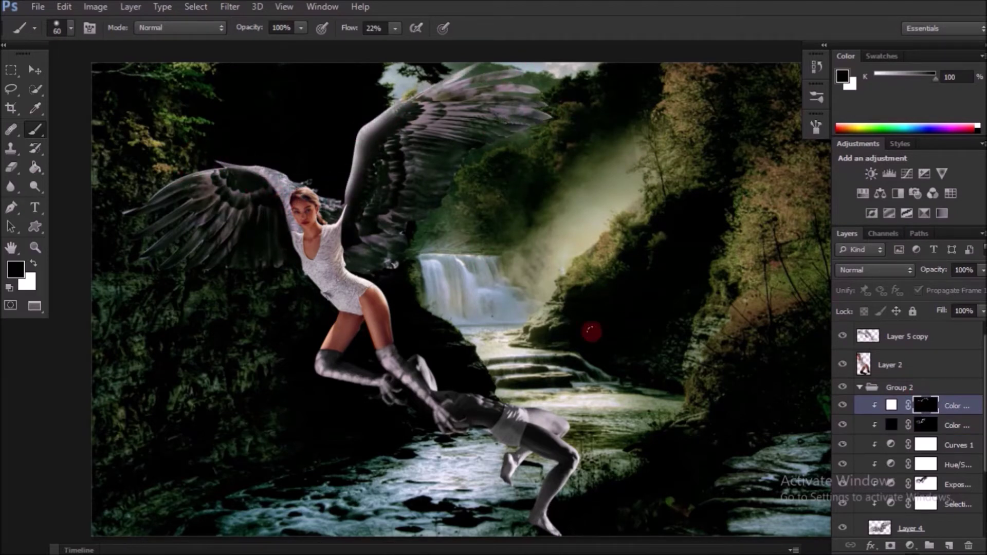
# Step: Add an empty layer in Group 2 and set the brush to Overlay at 1% flow
pyautogui.hotkey('ctrl', 'shift', 'alt', 'n')
pyautogui.click(180, 27)
pyautogui.click(165, 200)
pyautogui.moveTo(395, 28); pyautogui.dragTo(366, 47)
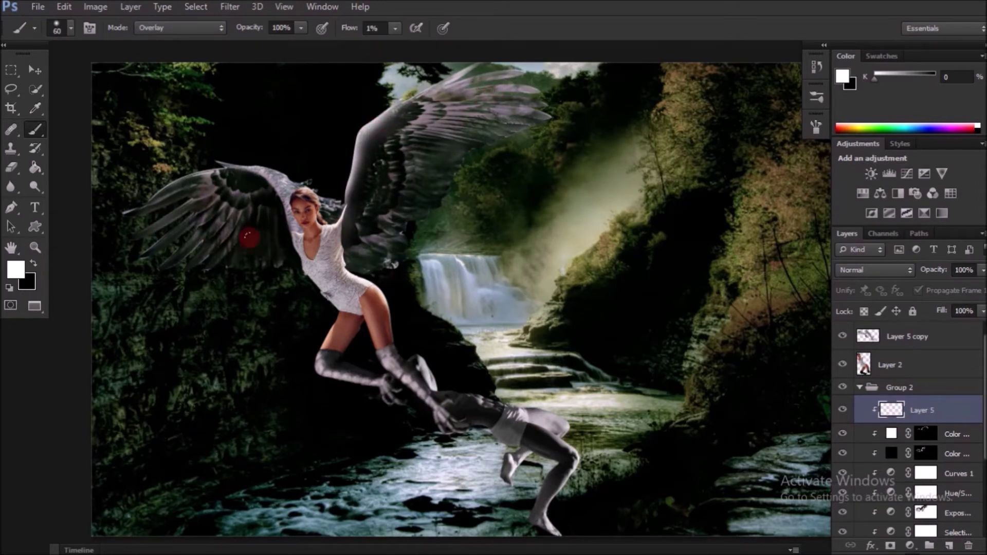
pyautogui.press('x')
pyautogui.press('e')
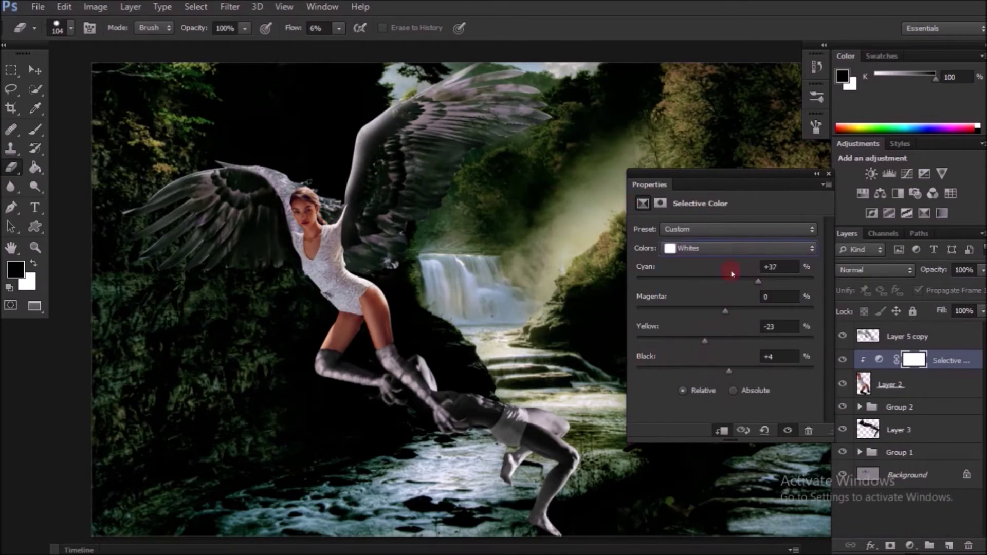
# Step: Switch Selective Color to blacks and lower the woman's exposure to -0.66
pyautogui.press('Down')
pyautogui.click(909, 545)
pyautogui.click(859, 328)
pyautogui.moveTo(720, 267); pyautogui.dragTo(716, 268)
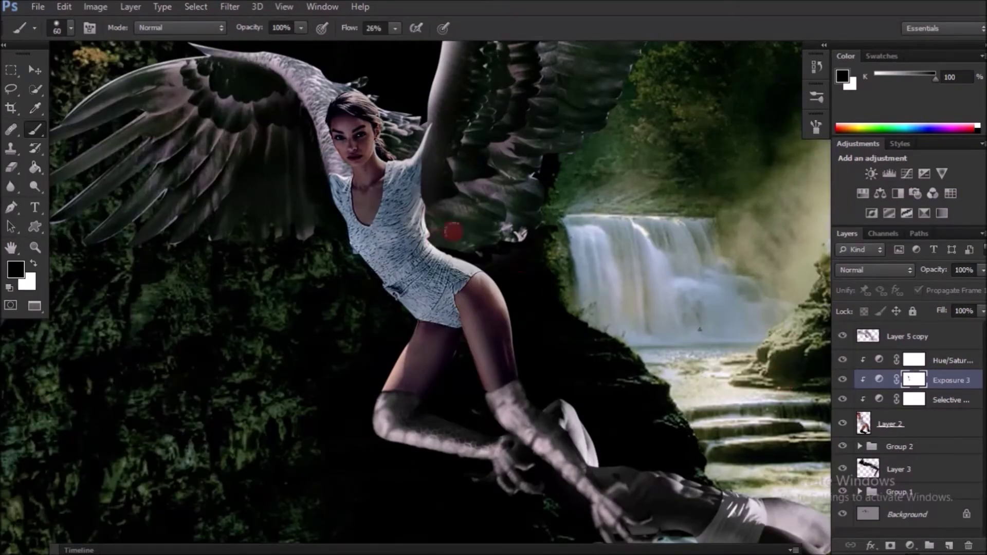
# Step: Paint a brightening curve onto her chest through an inverted mask, then add a masked black fill
pyautogui.moveTo(715, 375); pyautogui.dragTo(685, 392)
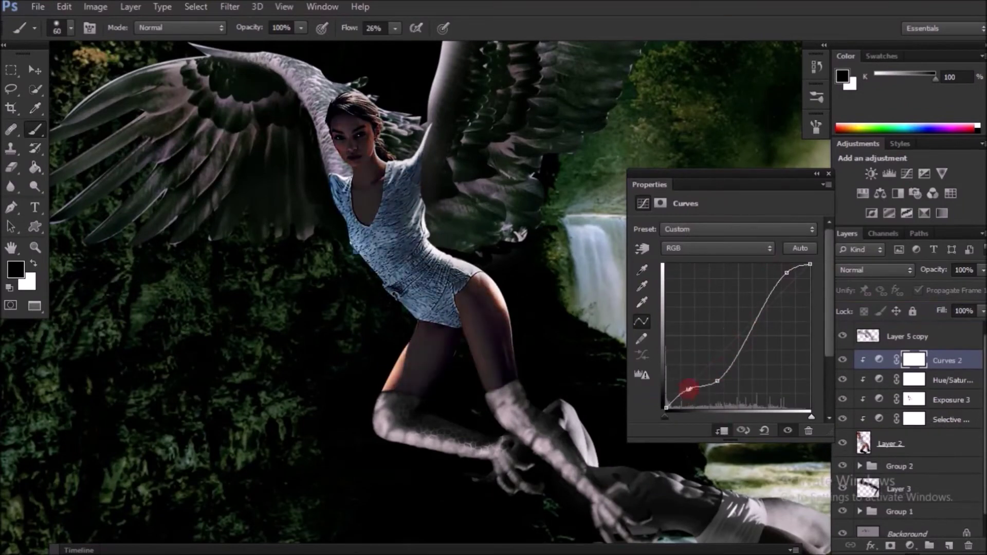
pyautogui.hotkey('ctrl', 'i')
pyautogui.press('x')
pyautogui.moveTo(395, 29); pyautogui.dragTo(371, 45)
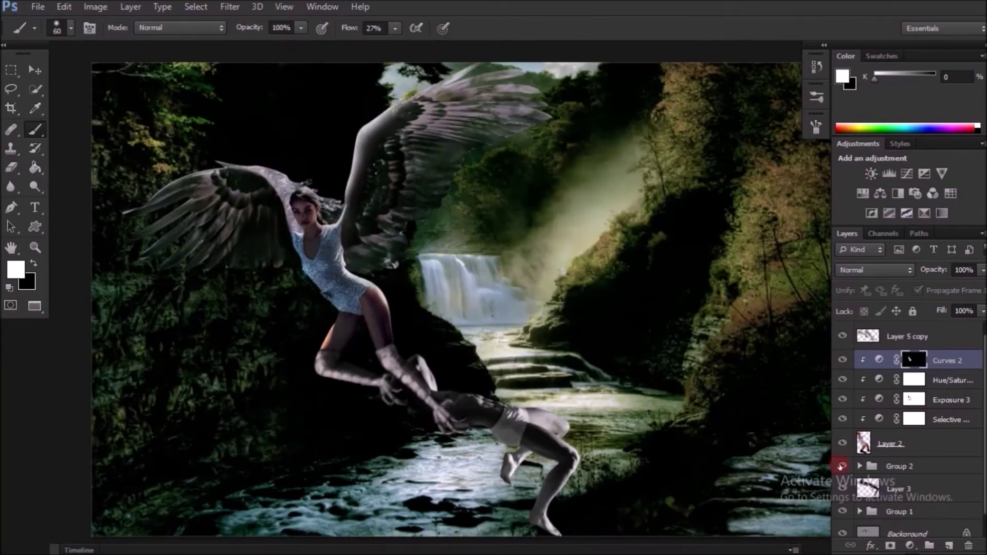
pyautogui.click(910, 545)
pyautogui.click(863, 216)
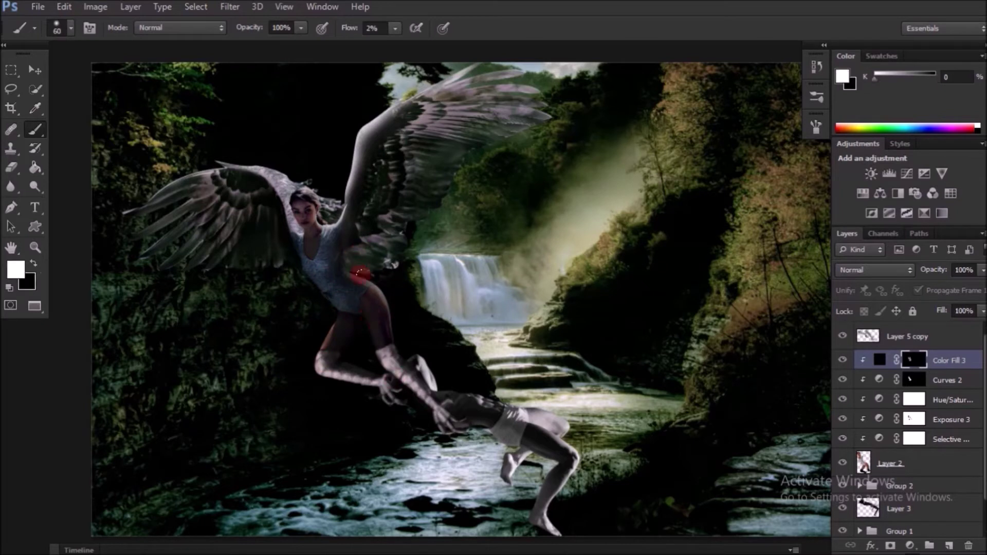
# Step: Lower the brush flow and add a white colour fill with a hidden mask
pyautogui.hotkey('shift', '0')
pyautogui.hotkey('shift', '9')
pyautogui.press('x')
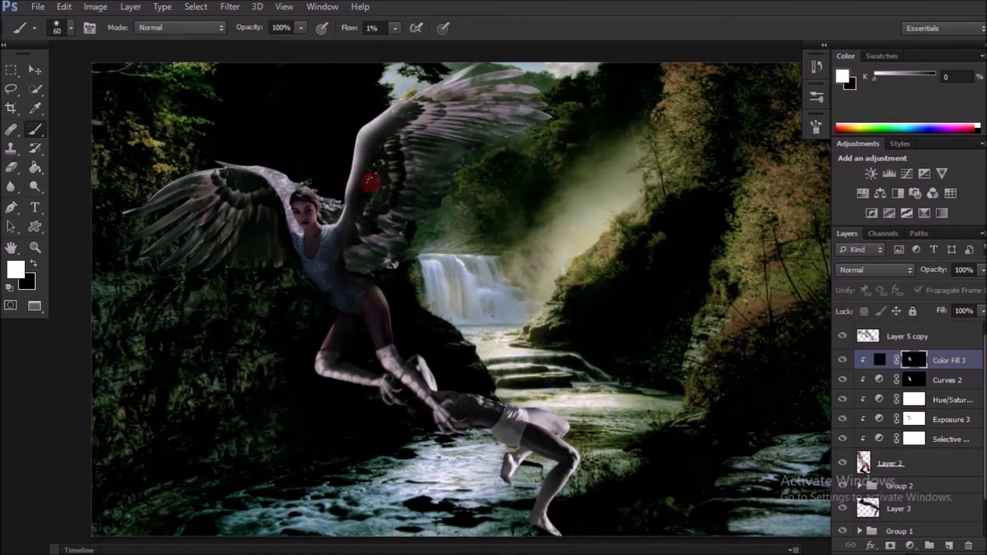
pyautogui.press('Return')
pyautogui.hotkey('ctrl', 'i')
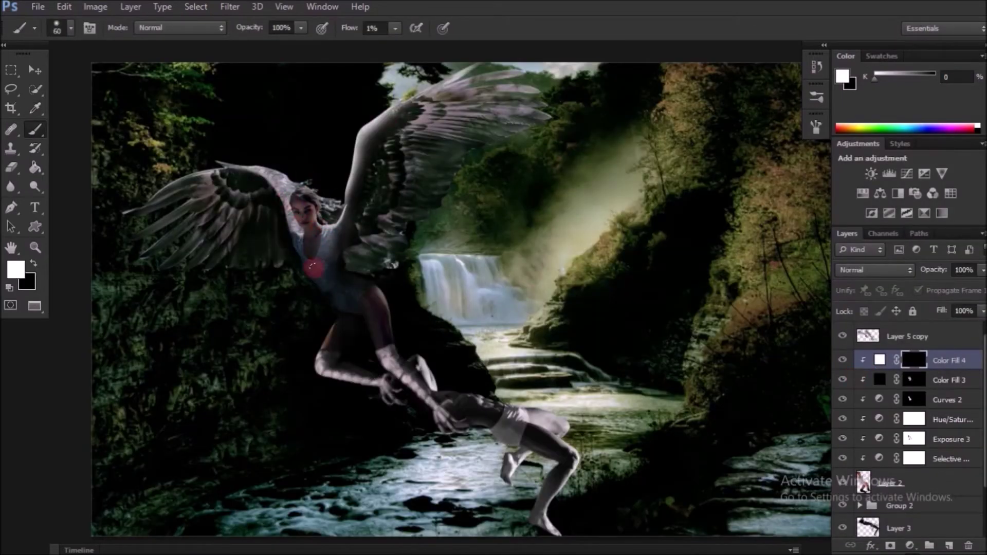
# Step: Alternate between the black and white fill layers, swapping colours to paint light and shade
pyautogui.press('x')
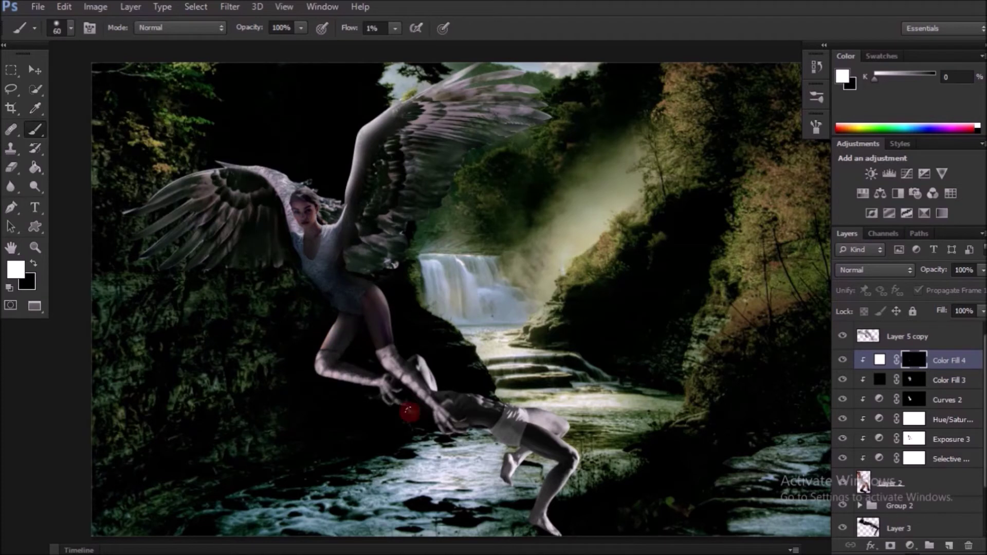
pyautogui.hotkey('alt', '[')
pyautogui.press('x')
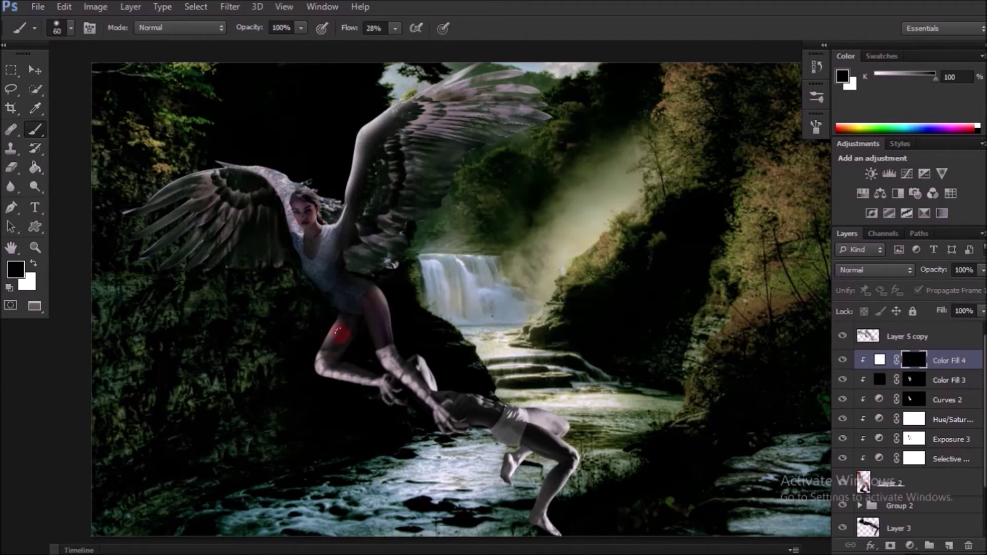
pyautogui.press('x')
pyautogui.press('x')
pyautogui.press('x')
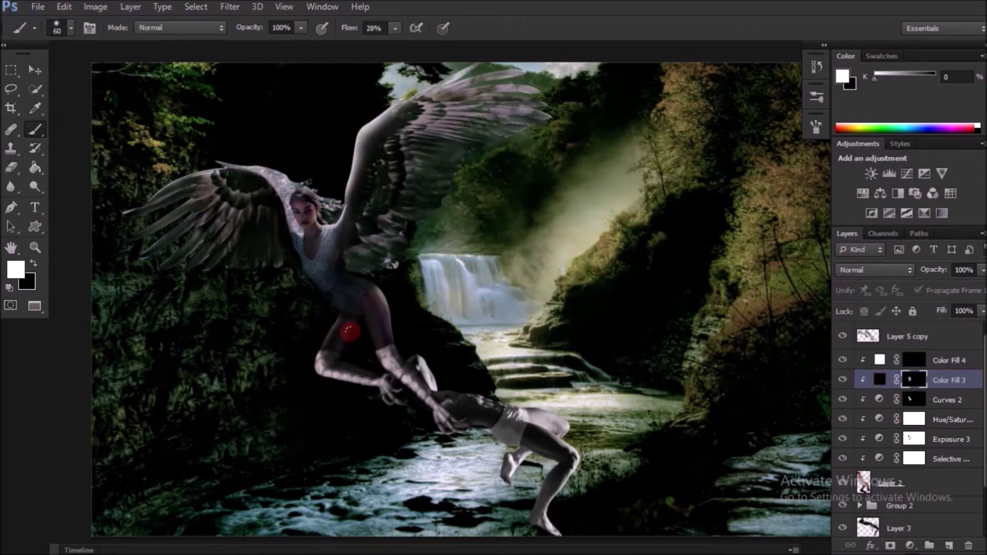
pyautogui.hotkey('alt', ']')
pyautogui.press('x')
# Step: Retone the leg texture with a reshaped Curves adjustment
pyautogui.click(910, 545)
pyautogui.click(853, 328)
pyautogui.moveTo(709, 382); pyautogui.dragTo(716, 366)
pyautogui.moveTo(776, 282); pyautogui.dragTo(800, 286)
pyautogui.click(734, 381)
# Step: Add Selective Color to the texture, reducing black to -19 and nudging yellow
pyautogui.click(827, 173)
pyautogui.click(910, 545)
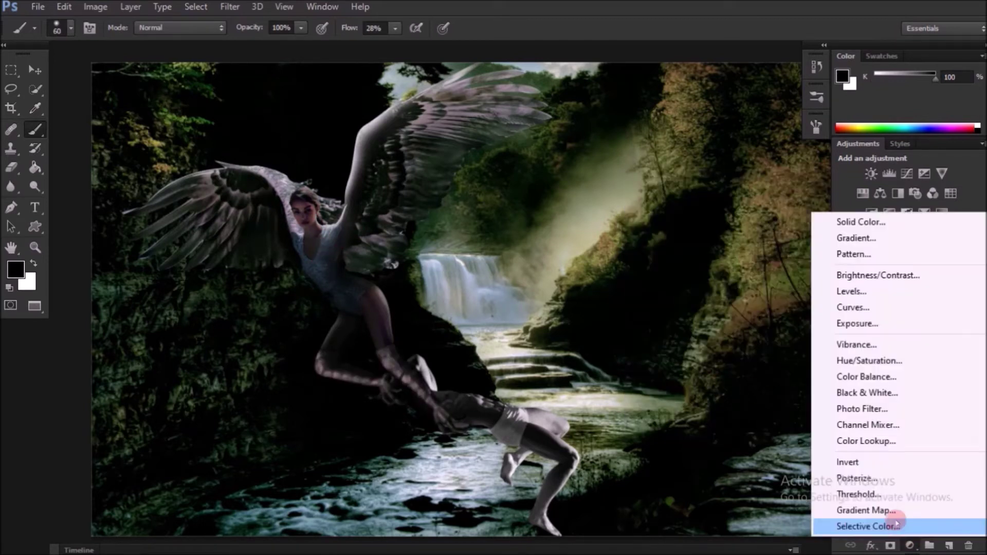
pyautogui.click(895, 526)
pyautogui.moveTo(711, 341); pyautogui.dragTo(712, 341)
pyautogui.moveTo(725, 371); pyautogui.dragTo(721, 386)
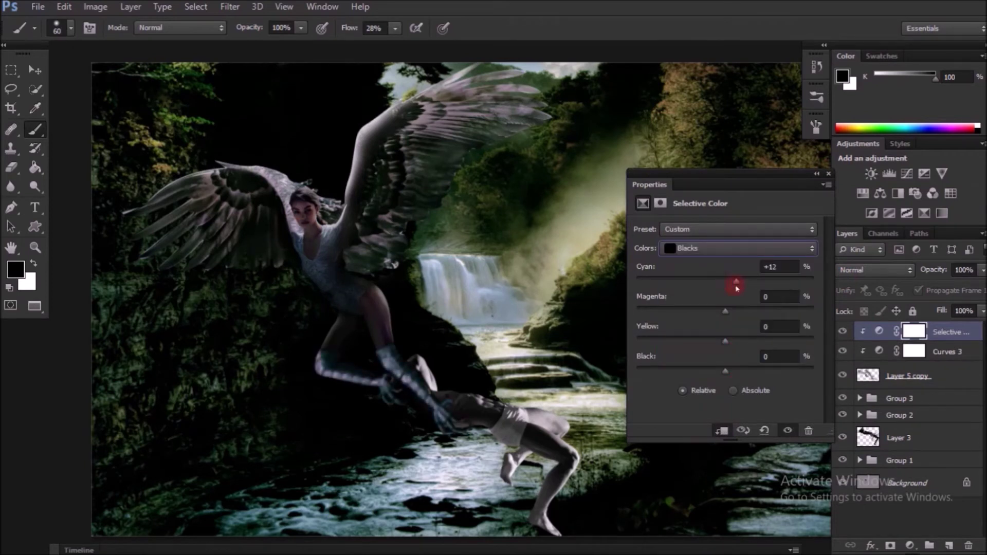
pyautogui.click(828, 173)
# Step: Add Exposure at about +0.99 with gamma 0.69, hide its mask, and set brush flow to 6%
pyautogui.click(910, 544)
pyautogui.click(868, 326)
pyautogui.moveTo(725, 267); pyautogui.dragTo(738, 267)
pyautogui.moveTo(724, 324); pyautogui.dragTo(747, 324)
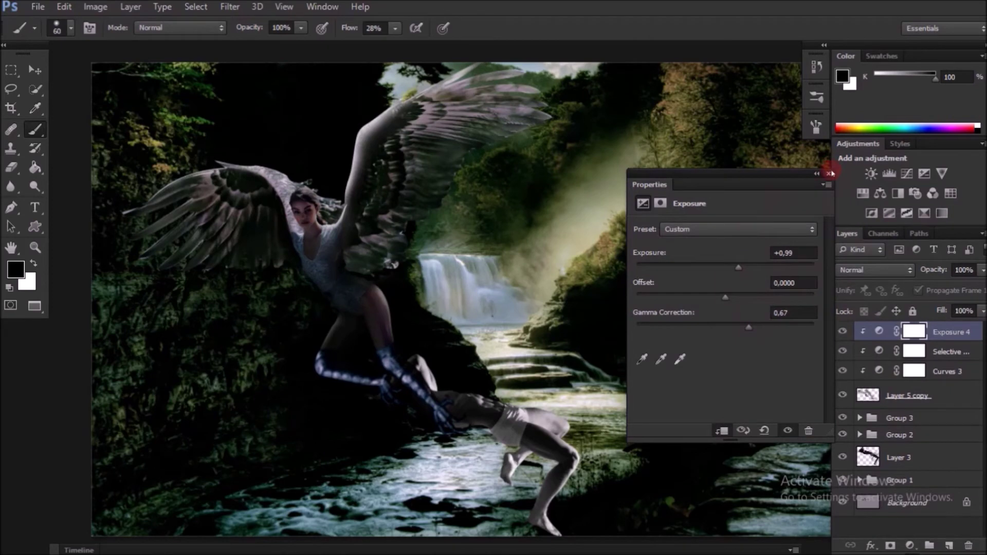
pyautogui.hotkey('ctrl', 'i')
pyautogui.press('x')
pyautogui.hotkey('shift', '0')
pyautogui.hotkey('shift', '6')
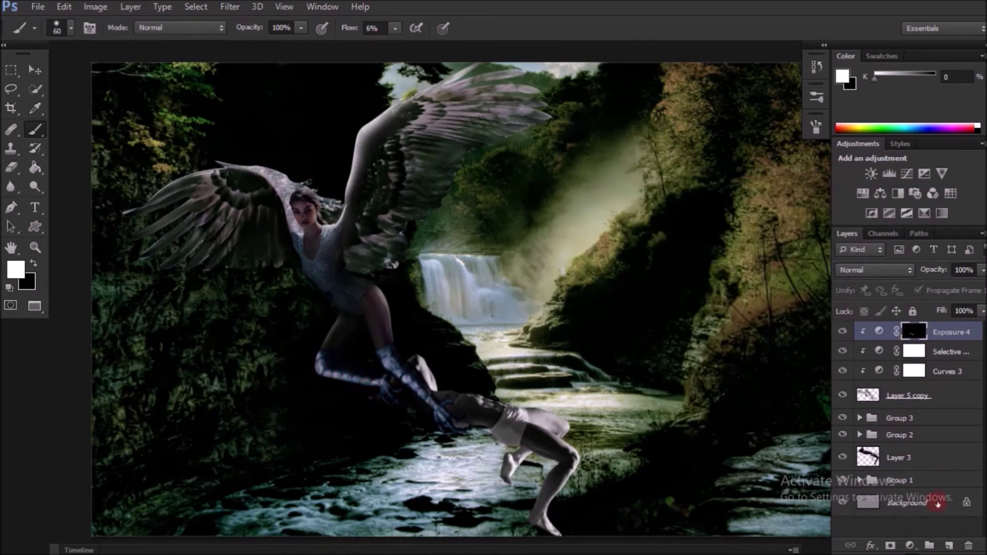
# Step: Desaturate the texture to -12 and lighten it slightly with Hue/Saturation
pyautogui.click(879, 331)
pyautogui.click(863, 193)
pyautogui.moveTo(724, 312)
pyautogui.mouseDown()
pyautogui.moveTo(714, 311)
pyautogui.moveTo(731, 343)
pyautogui.mouseUp()
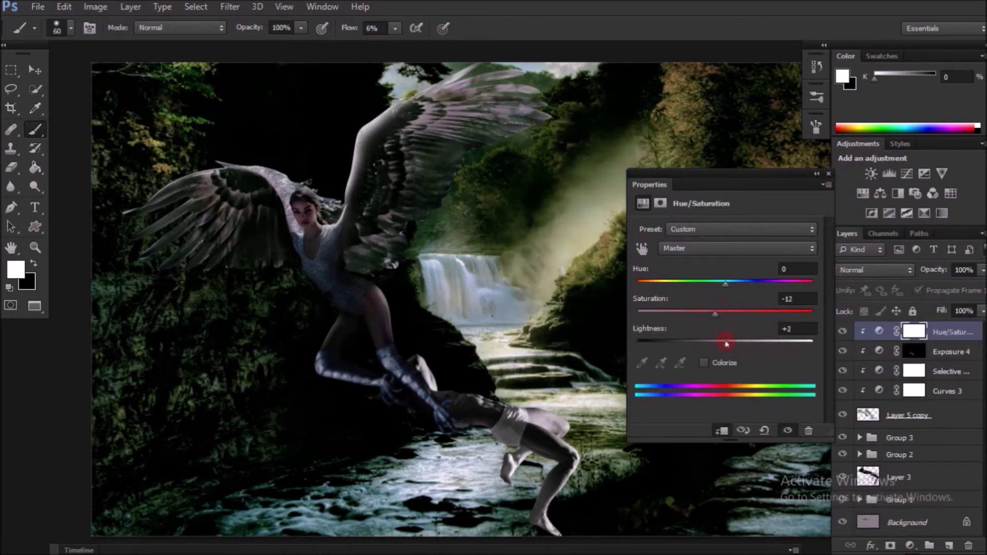
pyautogui.click(910, 545)
# Step: Add a clipped black fill with hidden mask and paint dark shading along the boot
pyautogui.click(953, 136)
pyautogui.hotkey('ctrl', 'i')
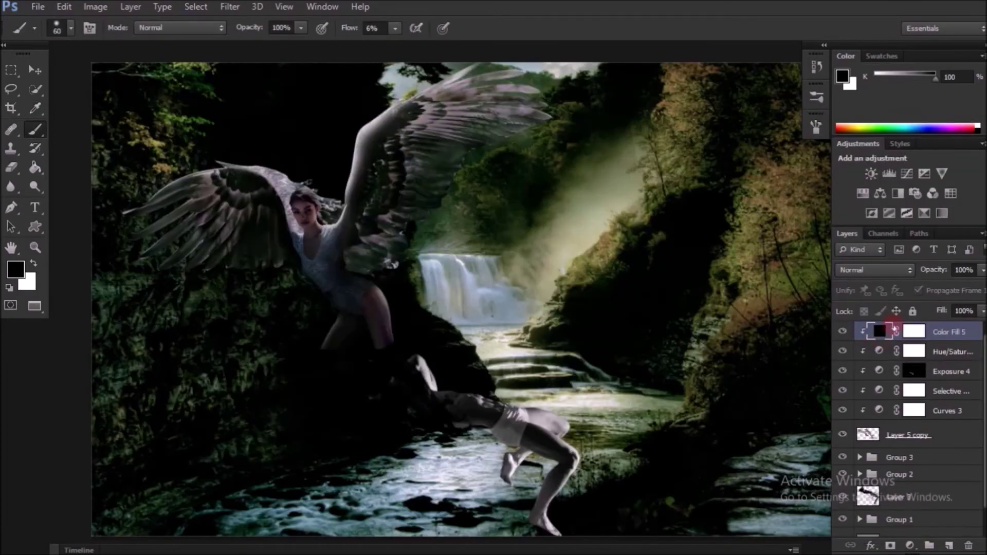
pyautogui.hotkey('ctrl', '+')
pyautogui.hotkey('ctrl', '+')
pyautogui.moveTo(264, 335)
pyautogui.mouseDown()
pyautogui.moveTo(242, 370)
pyautogui.moveTo(353, 403)
pyautogui.moveTo(461, 396)
pyautogui.moveTo(535, 431)
pyautogui.moveTo(470, 308)
pyautogui.moveTo(571, 391)
pyautogui.moveTo(653, 504)
pyautogui.mouseUp()
# Step: Add a new clipped layer and paint mid-grey strokes onto it
pyautogui.hotkey('ctrl', 'shift', 'alt', 'n')
pyautogui.hotkey('ctrl', 'alt', 'g')
pyautogui.press('x')
pyautogui.keyDown('alt'); pyautogui.click(506, 282); pyautogui.keyUp('alt')
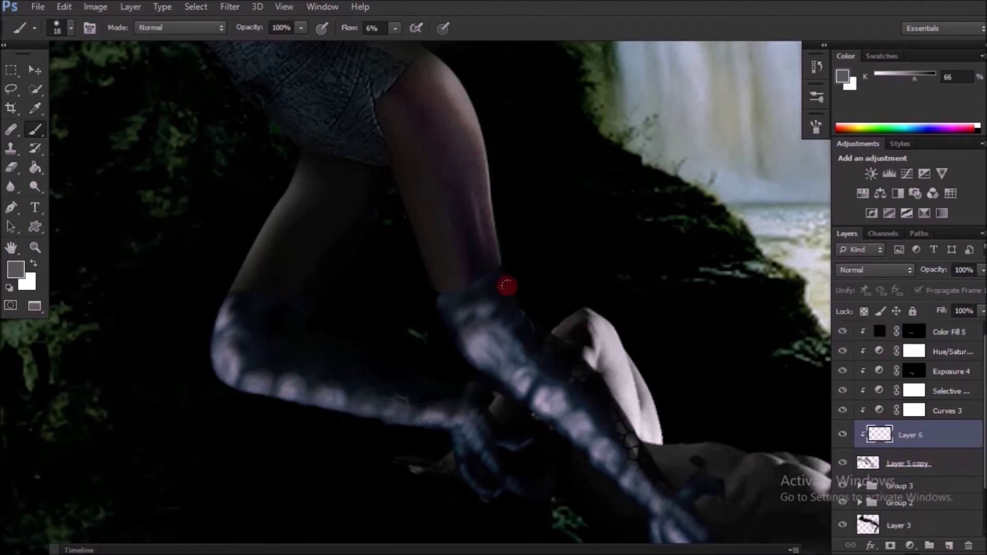
pyautogui.moveTo(652, 470)
pyautogui.mouseDown()
pyautogui.moveTo(550, 352)
pyautogui.moveTo(375, 359)
pyautogui.mouseUp()
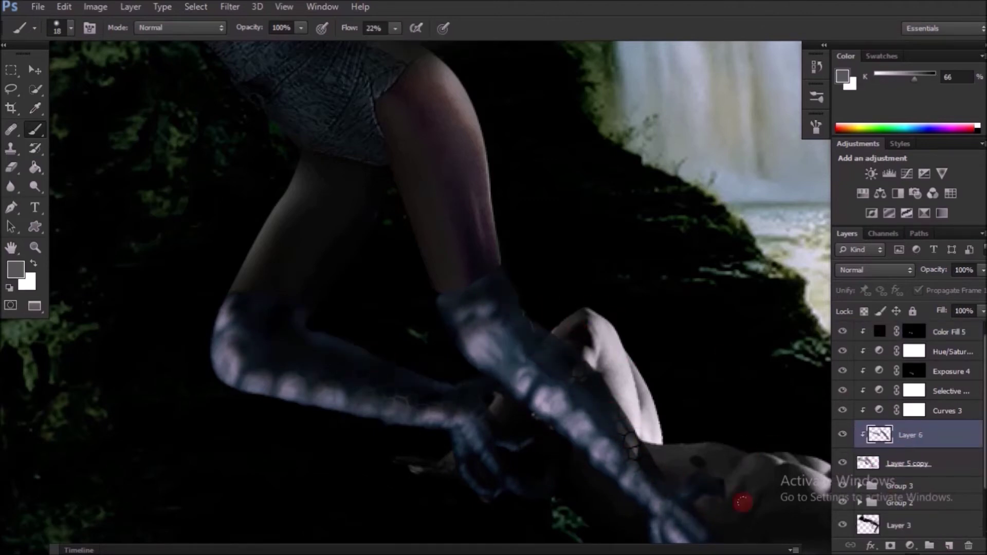
# Step: Darken the boot highlights on the black fill mask at 22% flow, then reset flow to 6%
pyautogui.hotkey('alt', '.')
pyautogui.press('d')
pyautogui.hotkey('shift', '2')
pyautogui.hotkey('shift', '2')
pyautogui.moveTo(571, 370)
pyautogui.mouseDown()
pyautogui.moveTo(264, 392)
pyautogui.moveTo(512, 392)
pyautogui.moveTo(621, 438)
pyautogui.moveTo(585, 325)
pyautogui.mouseUp()
pyautogui.hotkey('ctrl', 'i')
pyautogui.hotkey('ctrl', '0')
pyautogui.hotkey('shift', '0')
pyautogui.hotkey('shift', '6')
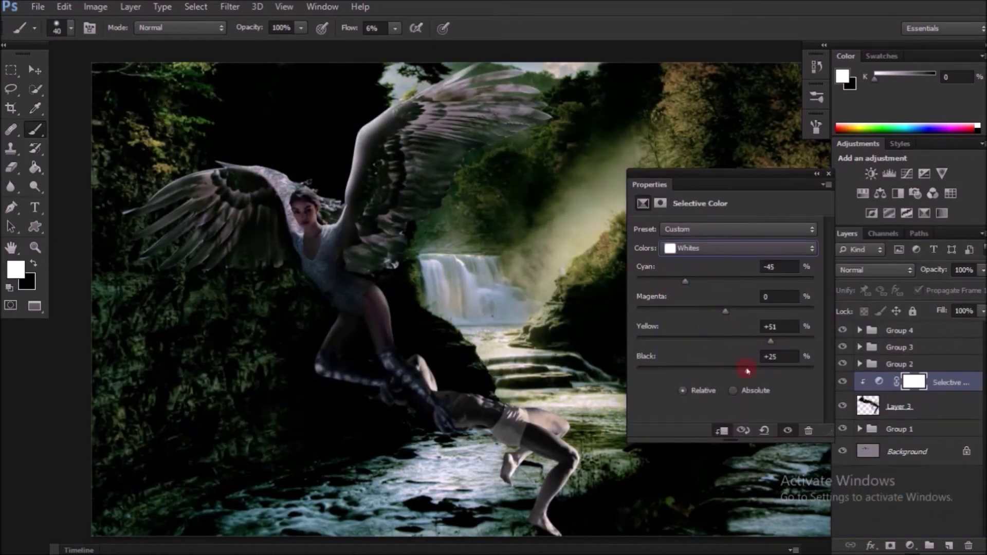
# Step: Darken the man's highlights with more black and yellow shift, plus masked lowered exposure
pyautogui.moveTo(739, 339); pyautogui.dragTo(704, 340)
pyautogui.moveTo(724, 370); pyautogui.dragTo(756, 370)
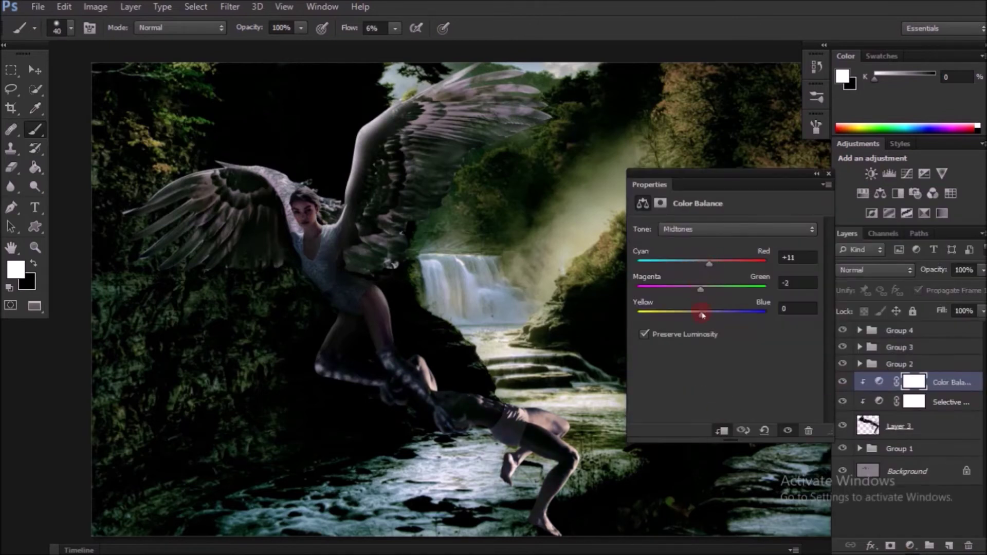
pyautogui.click(828, 173)
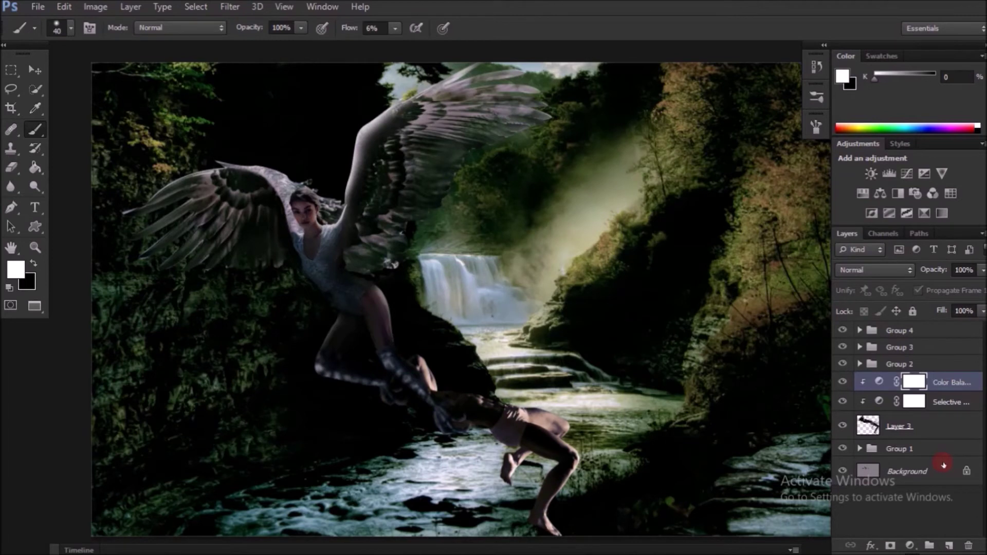
pyautogui.click(924, 173)
pyautogui.click(715, 408)
pyautogui.moveTo(726, 322)
pyautogui.mouseDown()
pyautogui.moveTo(740, 322)
pyautogui.moveTo(726, 331)
pyautogui.mouseUp()
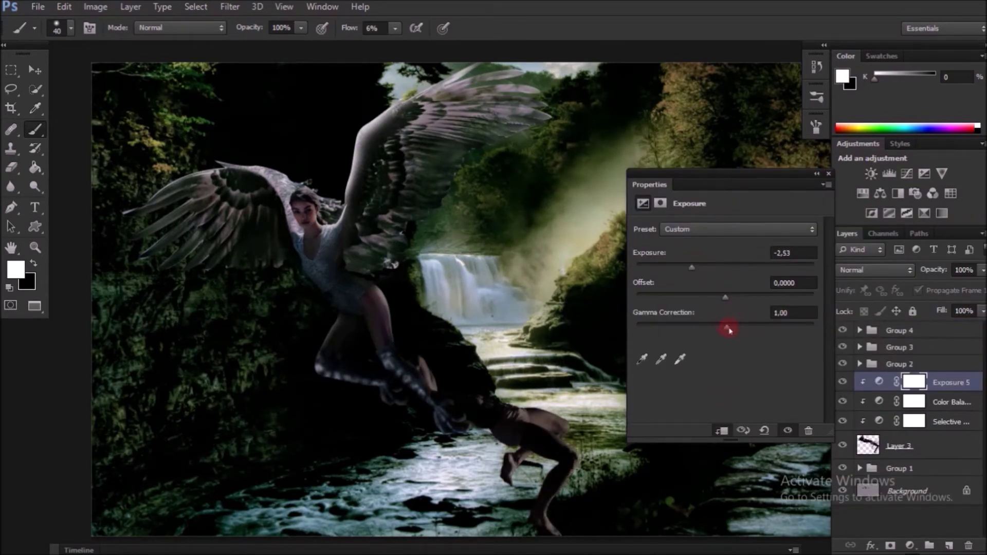
pyautogui.click(863, 400)
pyautogui.press('x')
pyautogui.moveTo(513, 426)
pyautogui.mouseDown()
pyautogui.moveTo(534, 524)
pyautogui.moveTo(455, 406)
pyautogui.mouseUp()
# Step: Desaturate the man and paint a darkening curve along his leg and arm
pyautogui.click(880, 193)
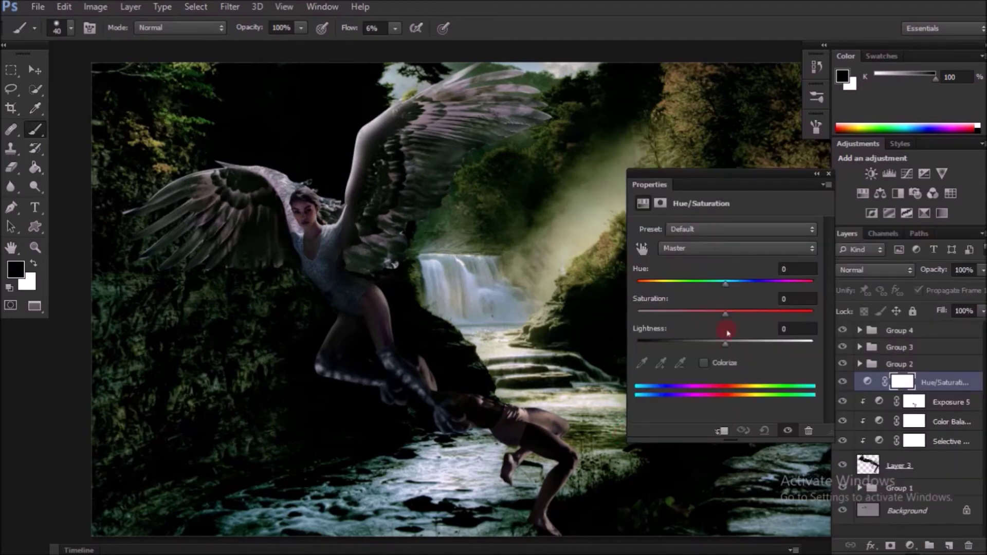
pyautogui.moveTo(725, 340); pyautogui.dragTo(708, 344)
pyautogui.click(779, 465)
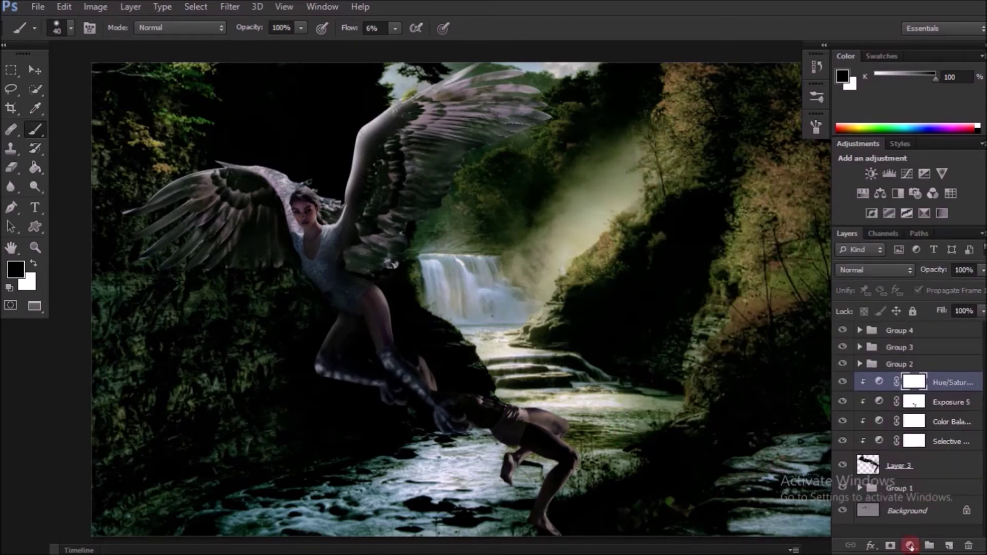
pyautogui.click(909, 545)
pyautogui.moveTo(749, 353)
pyautogui.mouseDown()
pyautogui.moveTo(683, 357)
pyautogui.moveTo(679, 370)
pyautogui.mouseUp()
pyautogui.click(771, 318)
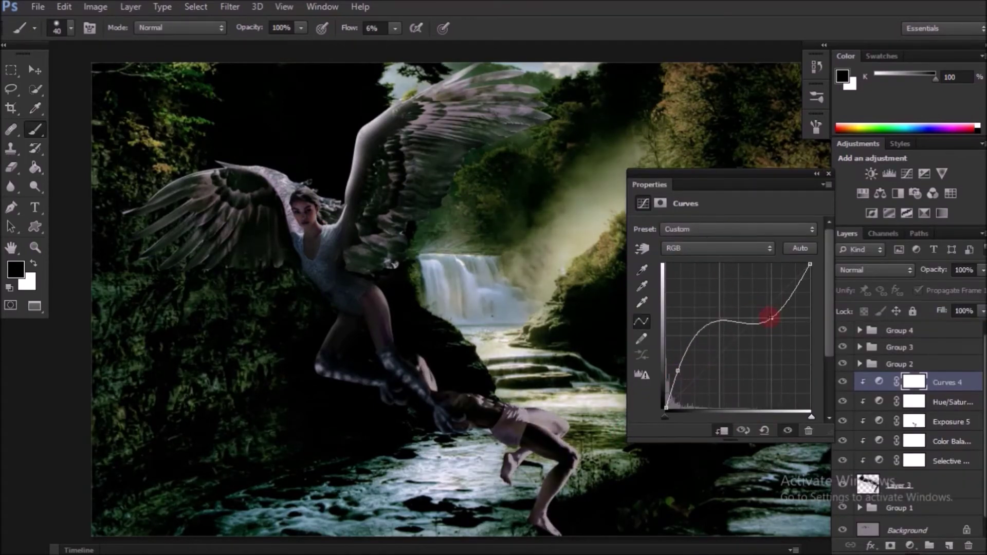
pyautogui.click(422, 379)
pyautogui.hotkey('ctrl', 'i')
pyautogui.press('x')
pyautogui.moveTo(544, 443); pyautogui.dragTo(410, 358)
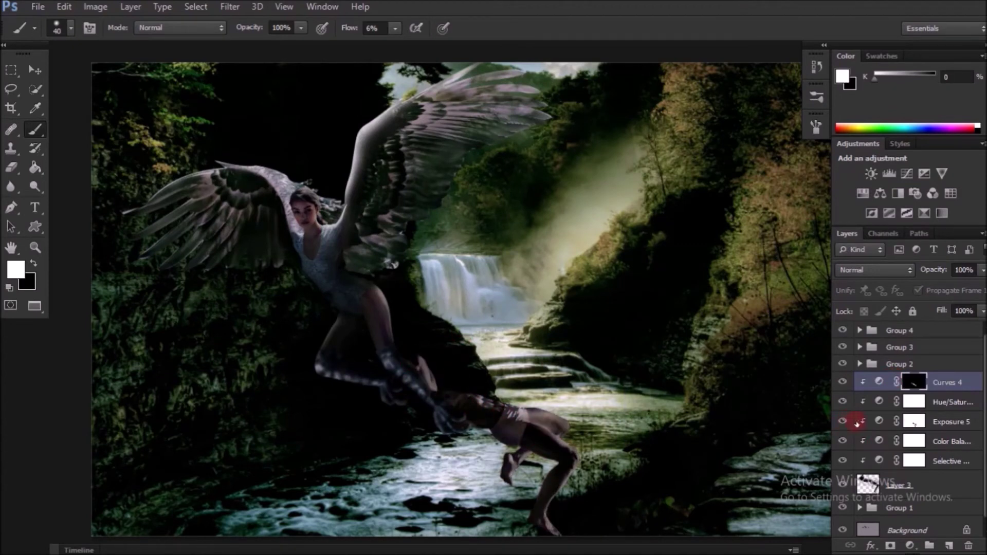
# Step: Merge the man's clipped adjustments into one layer and lasso his lower leg
pyautogui.click(913, 421)
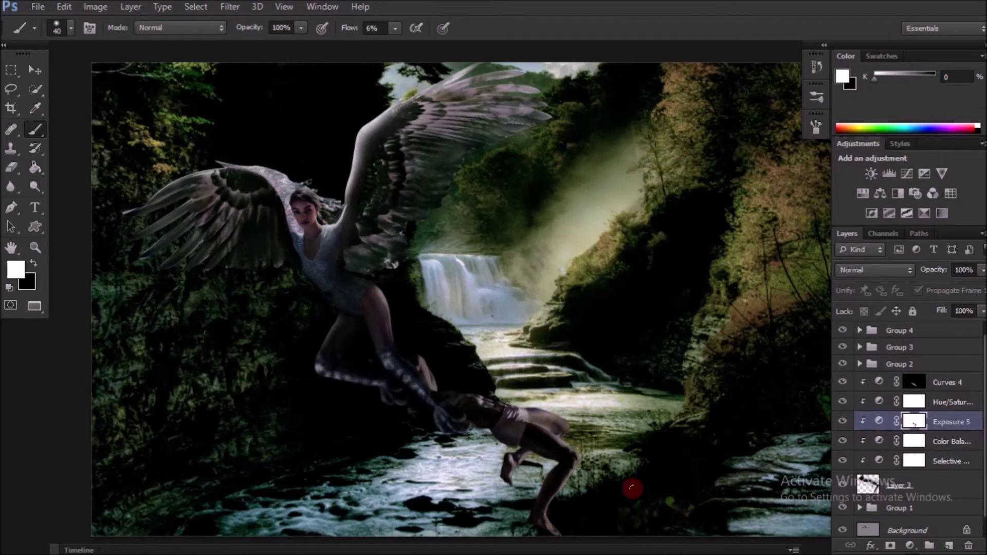
pyautogui.hotkey('ctrl', 'e')
pyautogui.press('v')
pyautogui.press('l')
pyautogui.moveTo(571, 437); pyautogui.dragTo(562, 489)
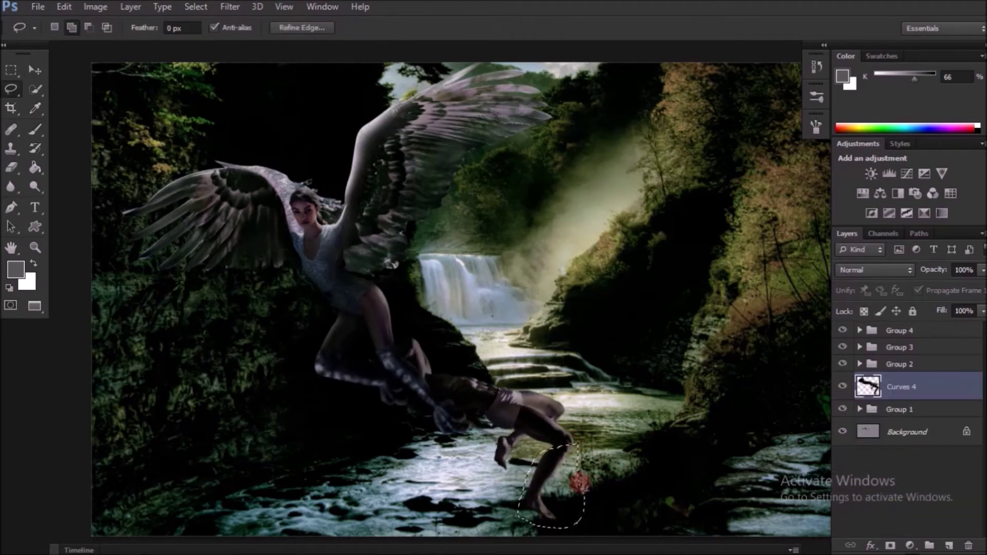
# Step: Rotate the man's lower leg and foot into new angles
pyautogui.hotkey('ctrl', 't')
pyautogui.moveTo(663, 494); pyautogui.dragTo(614, 403)
pyautogui.press('Return')
pyautogui.moveTo(591, 501); pyautogui.dragTo(584, 514)
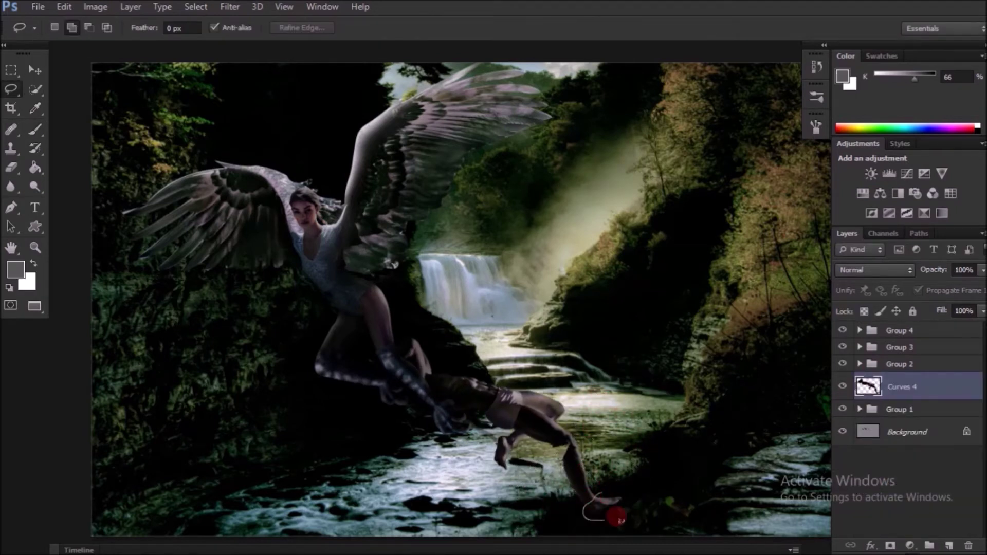
pyautogui.hotkey('ctrl', 't')
pyautogui.moveTo(660, 490); pyautogui.dragTo(655, 418)
pyautogui.press('Return')
# Step: With the waterfall scene hidden, paint dark shading on the man's leg on a new layer
pyautogui.click(842, 409)
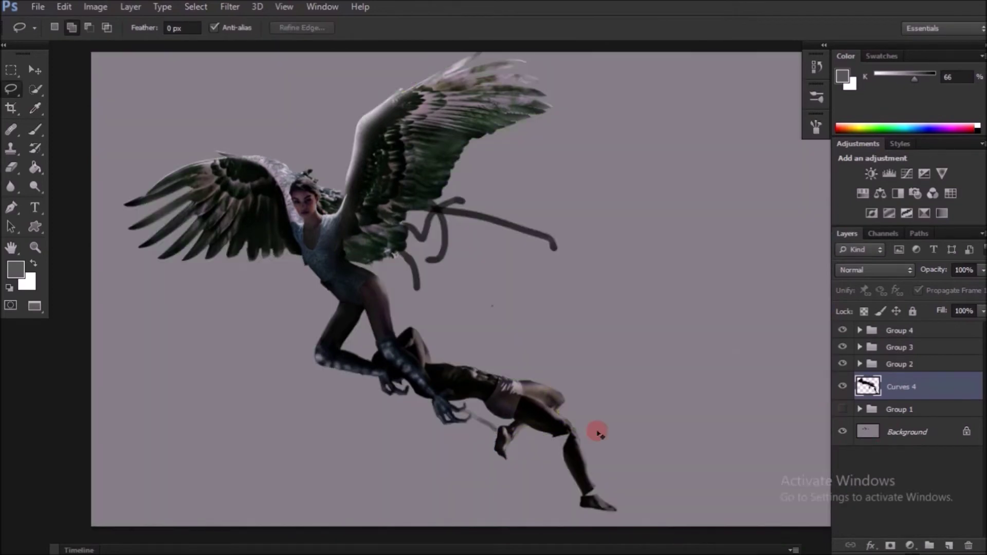
pyautogui.scroll(3, 722, 357)
pyautogui.hotkey('ctrl', 'shift', 'alt', 'n')
pyautogui.press('b')
pyautogui.moveTo(478, 287); pyautogui.dragTo(540, 396)
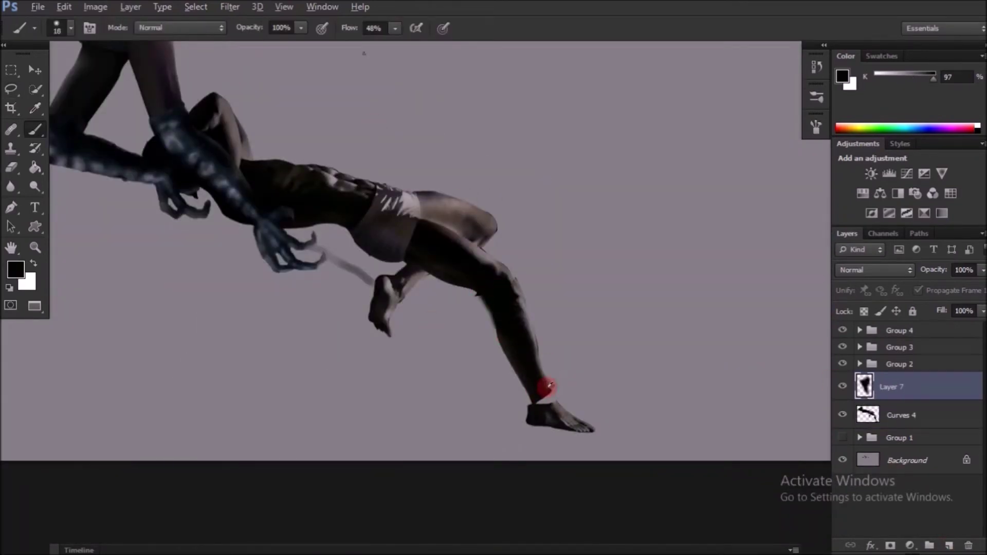
pyautogui.press('e')
pyautogui.hotkey('ctrl', 'z')
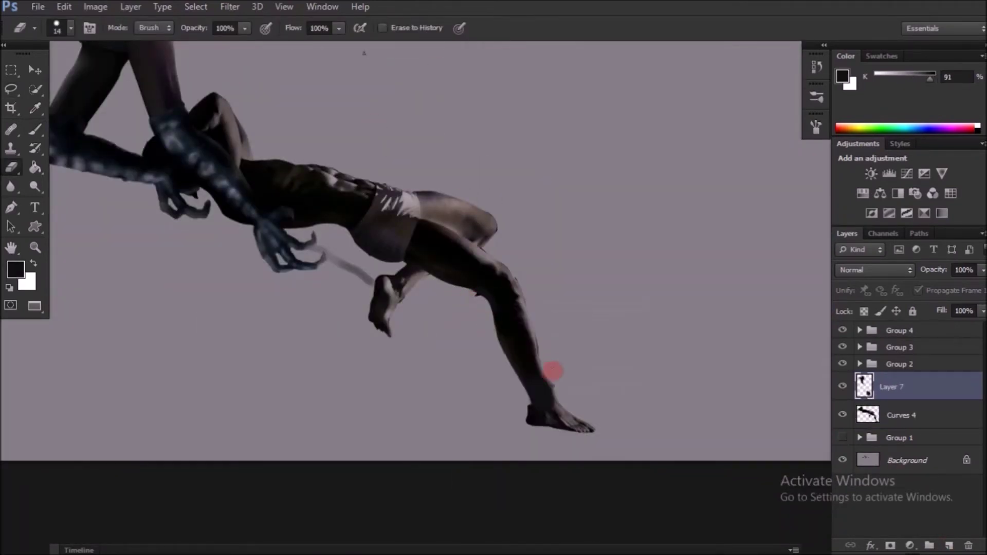
pyautogui.press('Delete')
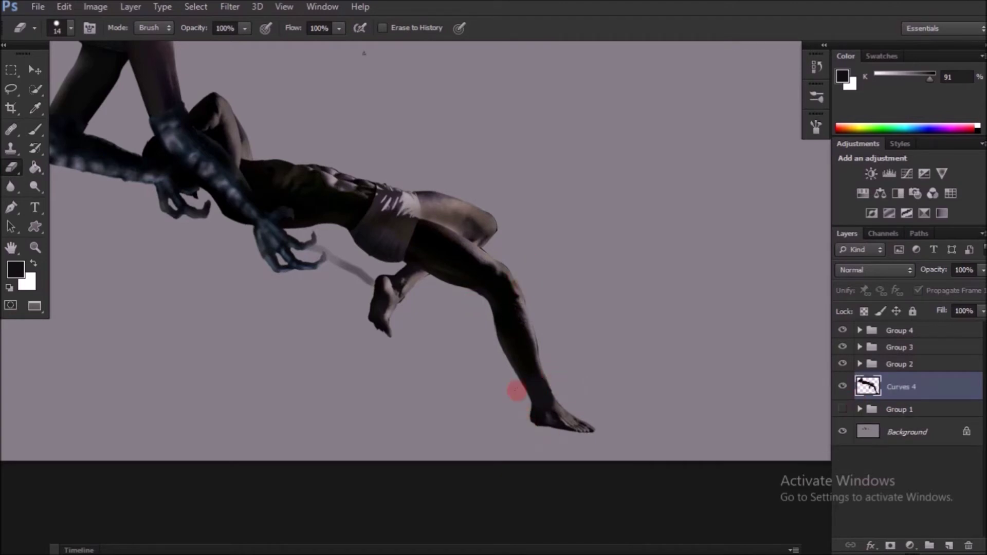
pyautogui.hotkey('ctrl', 'z')
pyautogui.press('b')
pyautogui.moveTo(515, 360); pyautogui.dragTo(496, 288)
# Step: Erase part of the Layer 5 copy texture near the hand in Group 4, then show the scene again
pyautogui.click(843, 348)
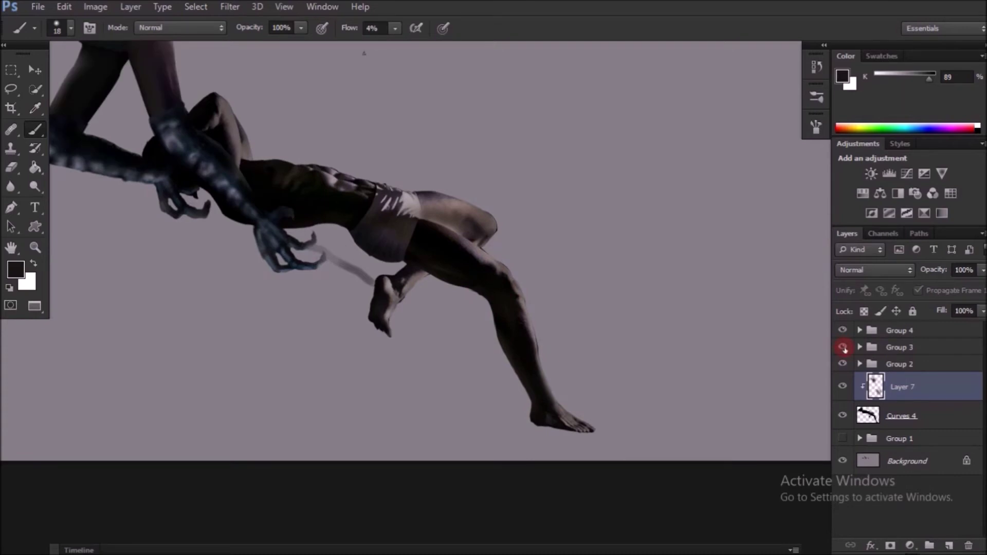
pyautogui.click(859, 330)
pyautogui.click(905, 405)
pyautogui.press('e')
pyautogui.moveTo(349, 267); pyautogui.dragTo(367, 275)
pyautogui.click(860, 330)
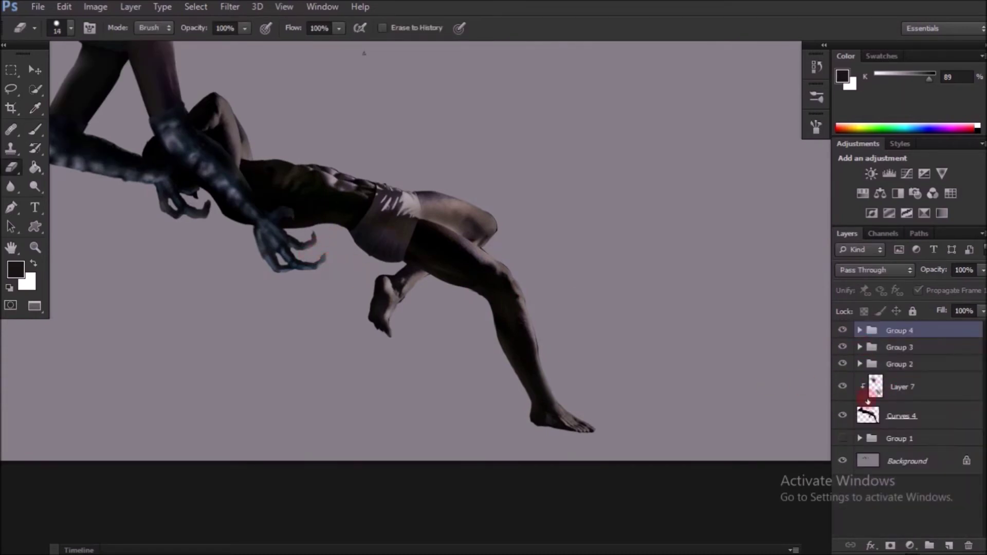
pyautogui.hotkey('ctrl', '0')
pyautogui.click(841, 410)
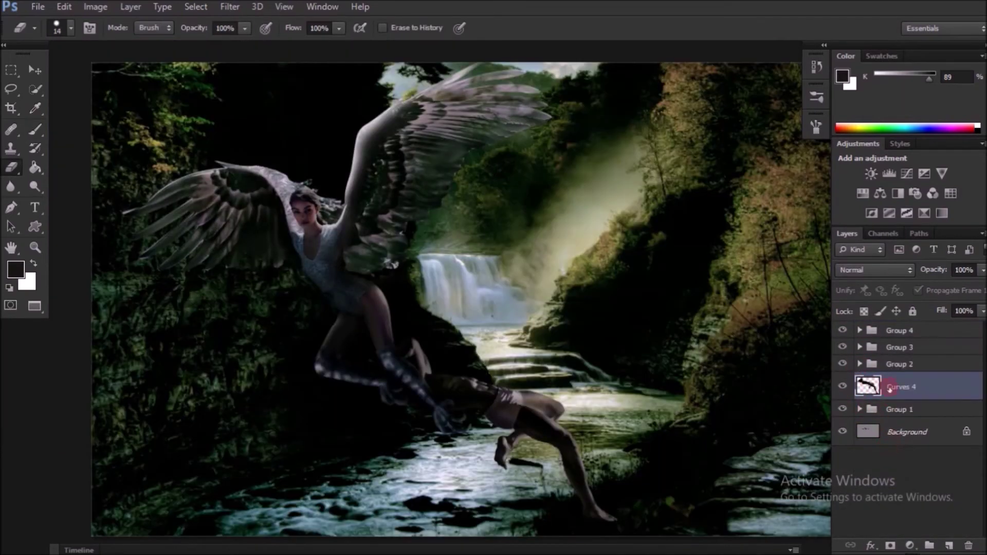
# Step: Add a Curves adjustment for the man and invert its mask to hide it
pyautogui.click(906, 174)
pyautogui.moveTo(690, 380); pyautogui.dragTo(694, 390)
pyautogui.hotkey('ctrl', 'i')
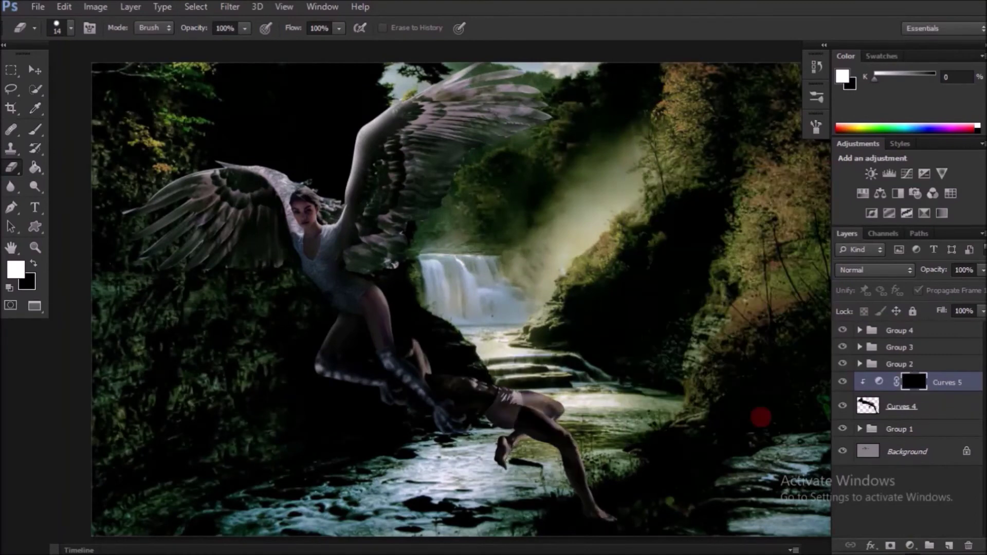
pyautogui.press('b')
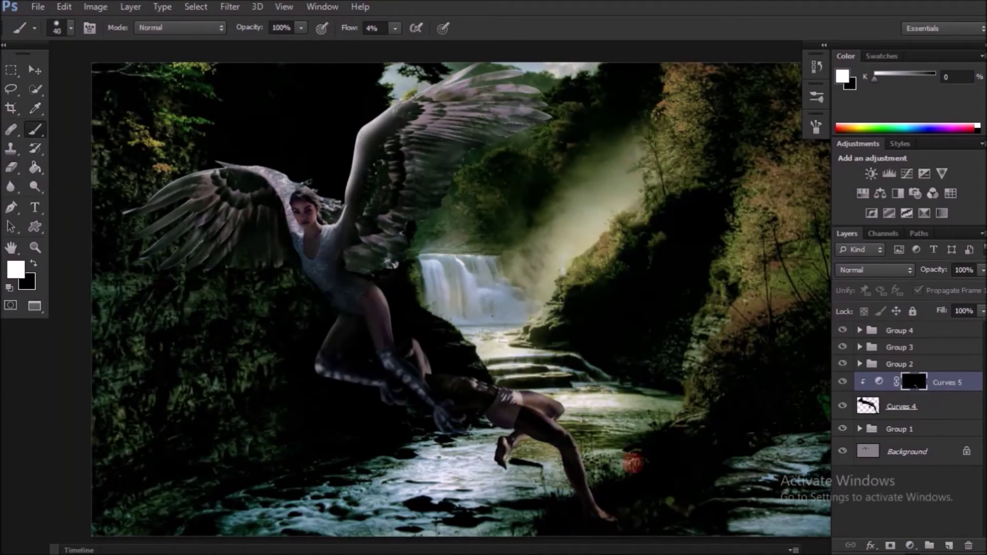
# Step: Refine Group 4's colour-layer masks with a small brush, swapping between black and white
pyautogui.click(860, 330)
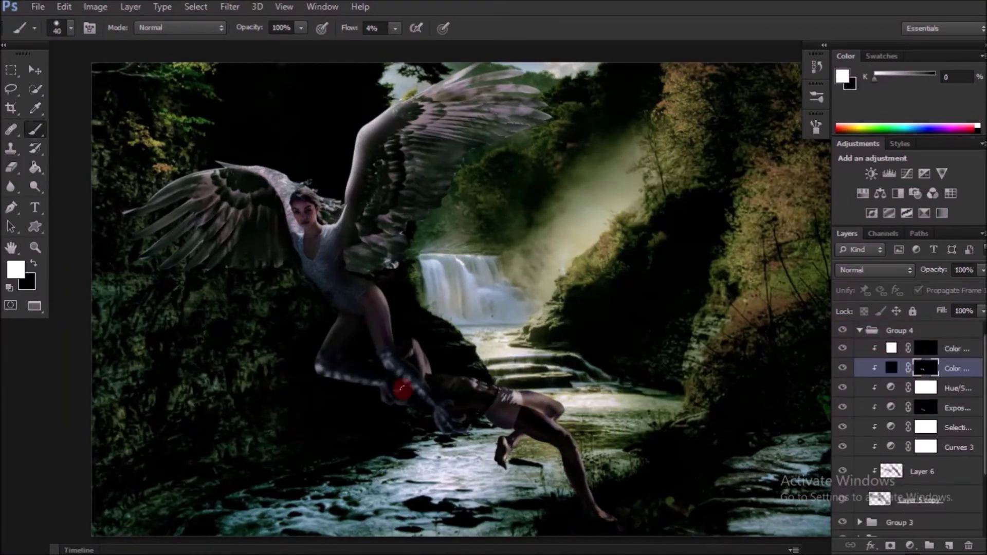
pyautogui.click(925, 368)
pyautogui.scroll(3, 416, 370)
pyautogui.press('[')
pyautogui.press('[')
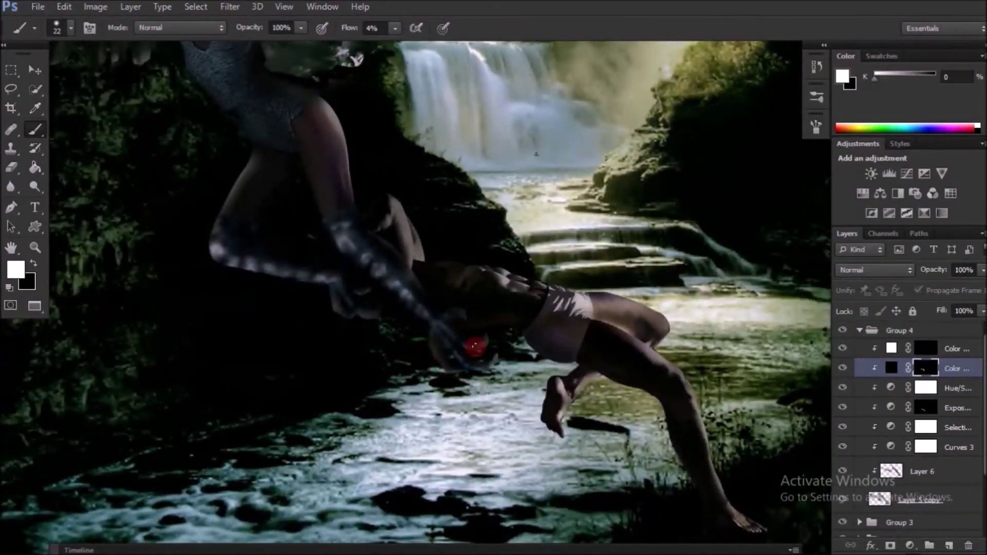
pyautogui.hotkey('alt', ']')
pyautogui.press('x')
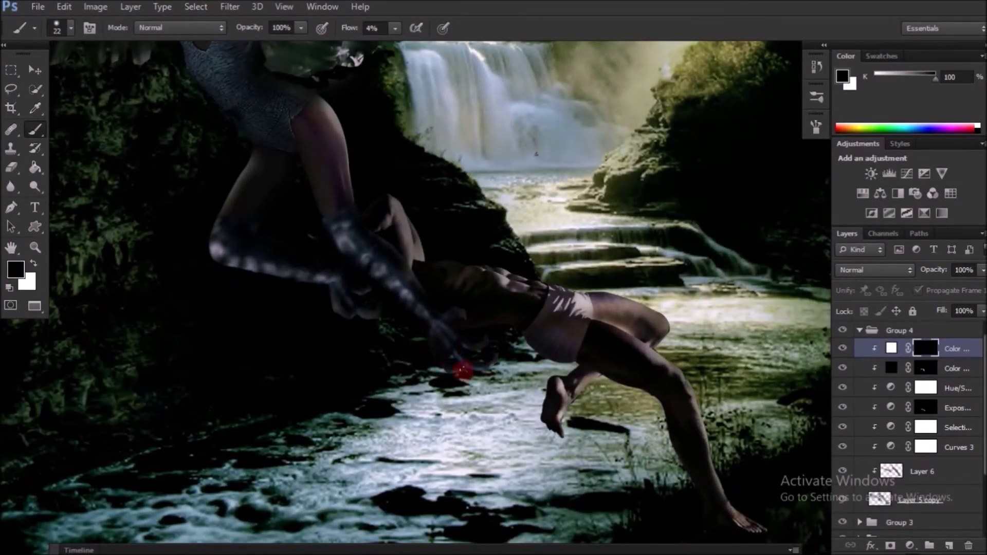
pyautogui.press('x')
pyautogui.press('[')
pyautogui.press('x')
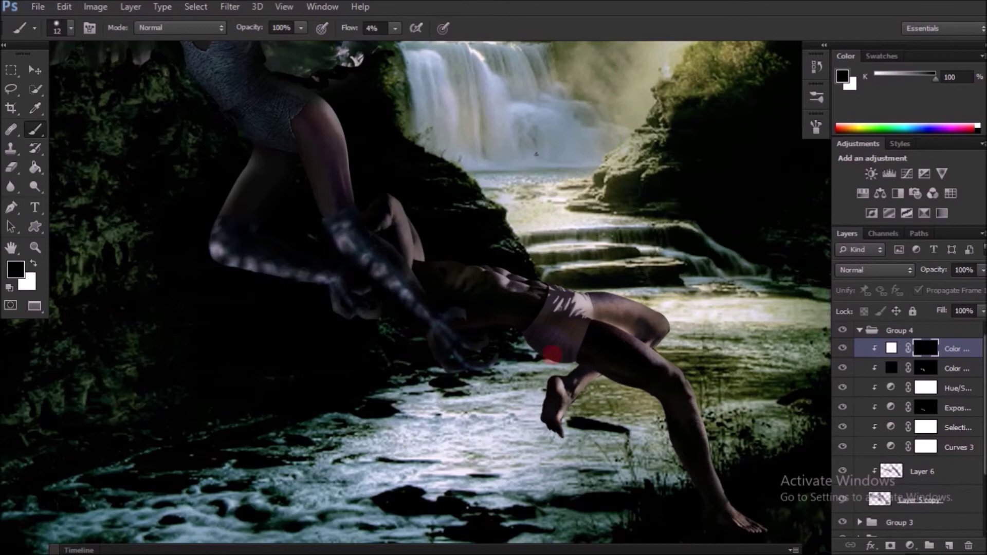
# Step: Select Group 5 and shift its contents into place with the Move tool
pyautogui.click(859, 330)
pyautogui.click(856, 381)
pyautogui.press('v')
pyautogui.hotkey('ctrl', '0')
pyautogui.moveTo(506, 386); pyautogui.dragTo(436, 406)
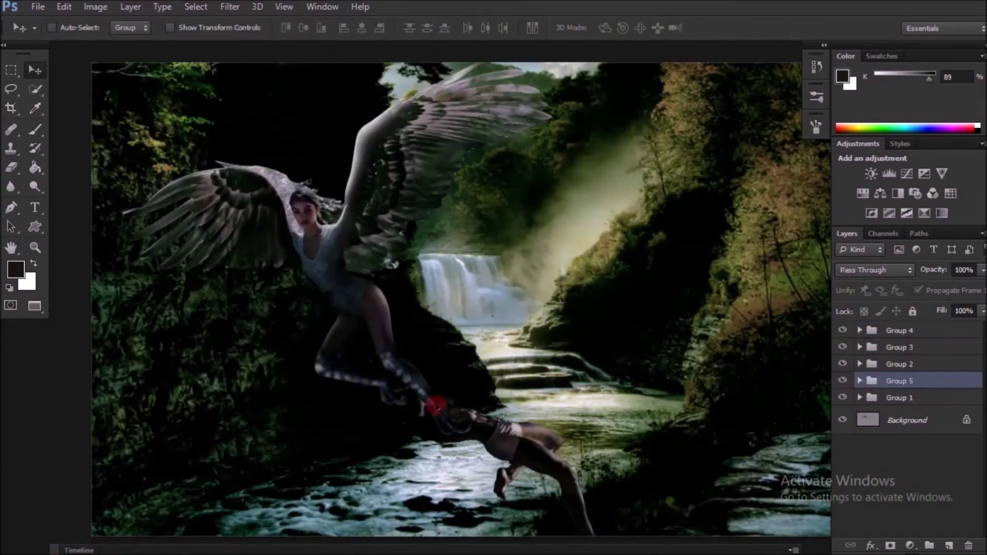
# Step: Transform Color Fill 6 and paint soft overlay shading onto a clipped Layer 6
pyautogui.keyDown('ctrl'); pyautogui.click(436, 406); pyautogui.keyUp('ctrl')
pyautogui.keyDown('ctrl'); pyautogui.click(459, 418); pyautogui.keyUp('ctrl')
pyautogui.hotkey('ctrl', 't')
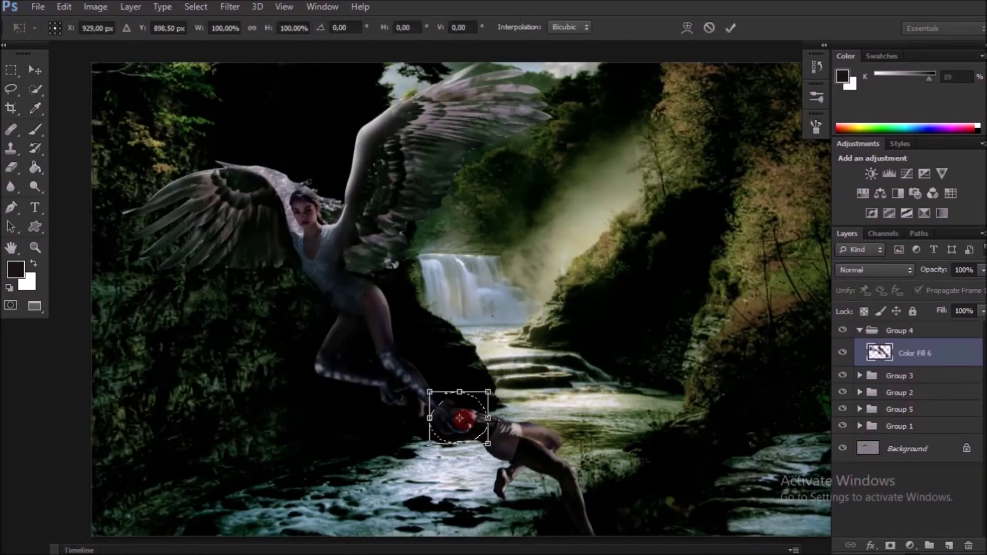
pyautogui.press('Return')
pyautogui.press('l')
pyautogui.hotkey('ctrl', 'shift', 'alt', 'n')
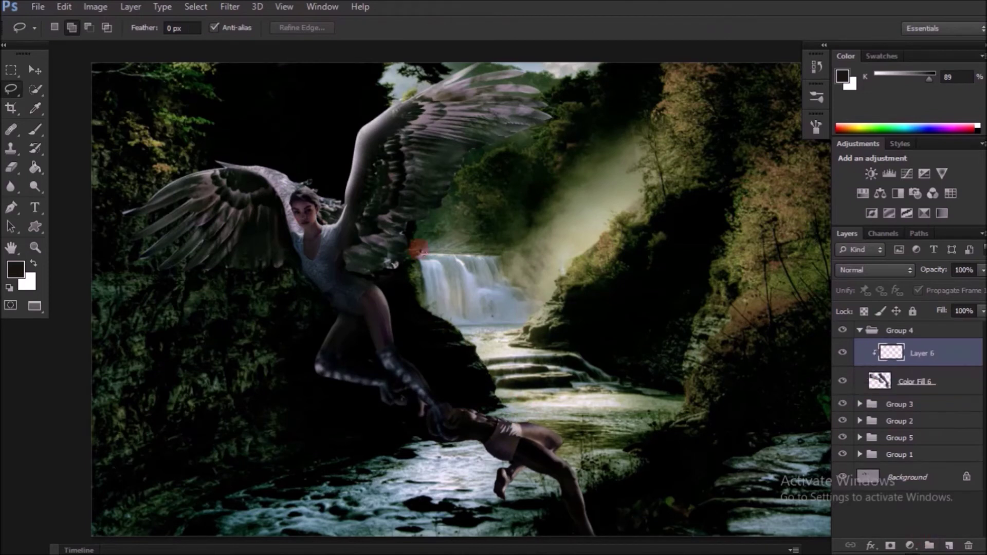
pyautogui.press('b')
pyautogui.moveTo(410, 355); pyautogui.dragTo(523, 399)
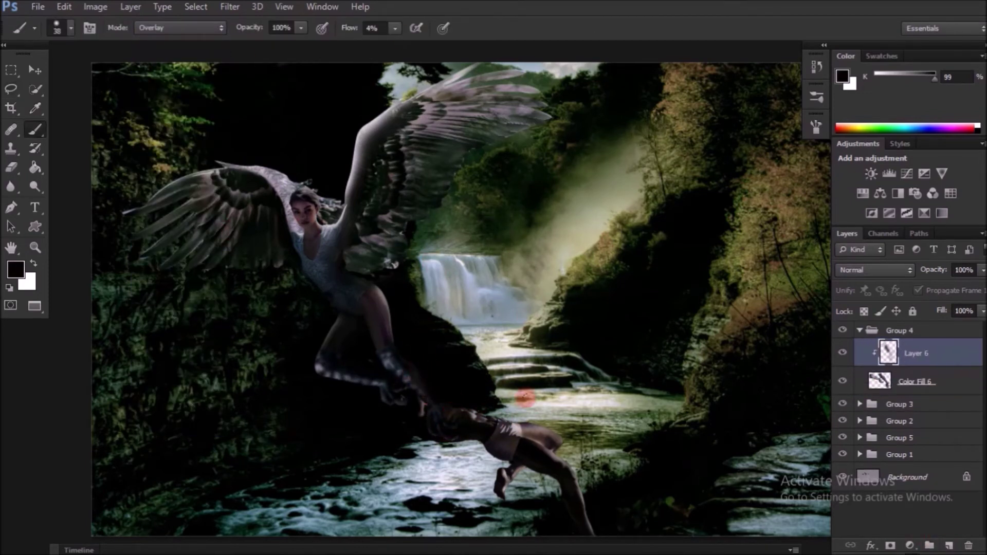
# Step: Rotate and shift Groups 4, 3, 2 and 5 together slightly
pyautogui.click(859, 330)
pyautogui.keyDown('shift'); pyautogui.click(899, 381); pyautogui.keyUp('shift')
pyautogui.hotkey('ctrl', 't')
pyautogui.moveTo(775, 360); pyautogui.dragTo(665, 425)
pyautogui.press('Return')
# Step: Add a layer in Group 3 and paint light grey highlights along the arm, wing and shoulder
pyautogui.click(899, 330)
pyautogui.click(859, 330)
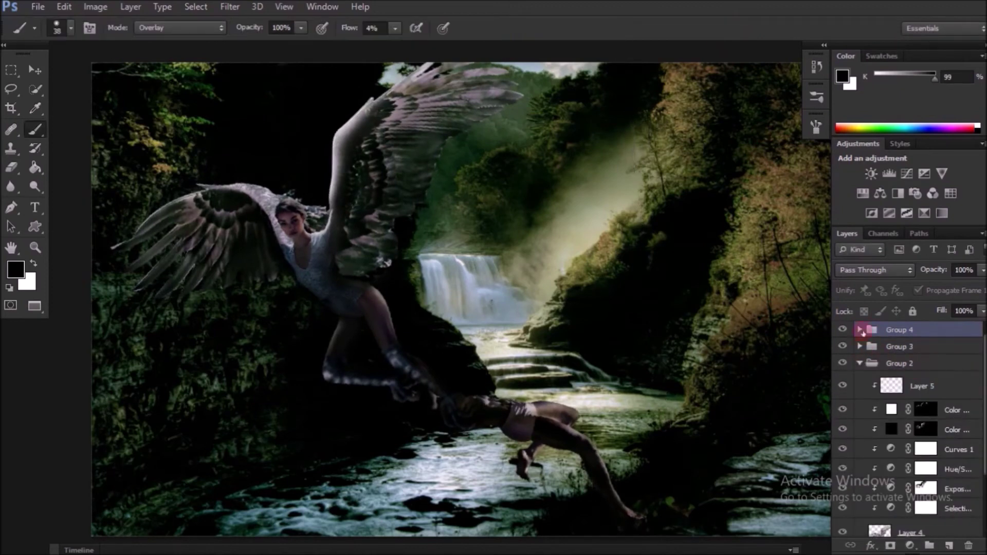
pyautogui.click(859, 347)
pyautogui.click(910, 370)
pyautogui.hotkey('ctrl', 'shift', 'alt', 'n')
pyautogui.scroll(2, 445, 269)
pyautogui.rightClick(503, 255)
pyautogui.moveTo(525, 288); pyautogui.dragTo(509, 288)
pyautogui.press('Return')
pyautogui.keyDown('alt'); pyautogui.click(434, 263); pyautogui.keyUp('alt')
pyautogui.moveTo(439, 321); pyautogui.dragTo(437, 239)
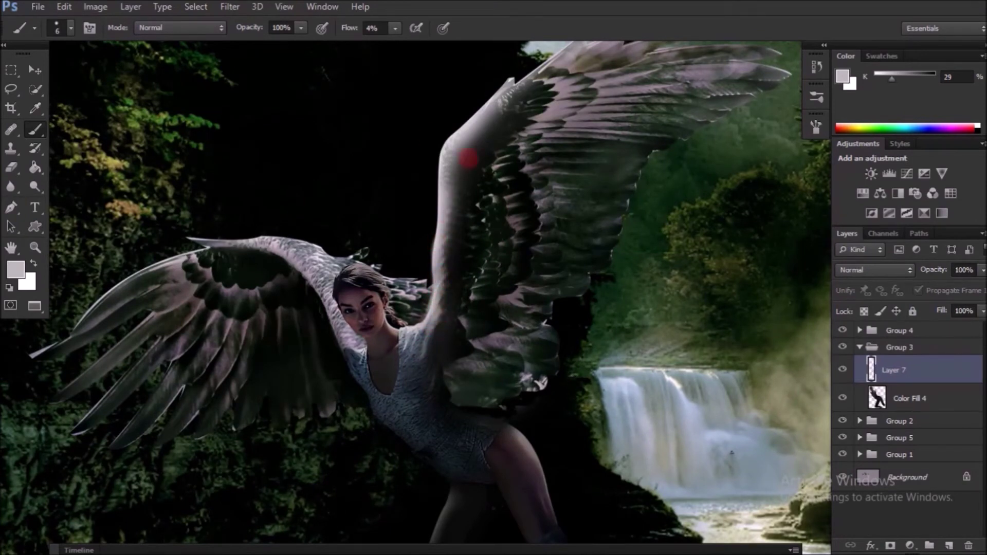
pyautogui.moveTo(351, 347)
pyautogui.mouseDown()
pyautogui.moveTo(331, 308)
pyautogui.moveTo(361, 370)
pyautogui.moveTo(366, 353)
pyautogui.mouseUp()
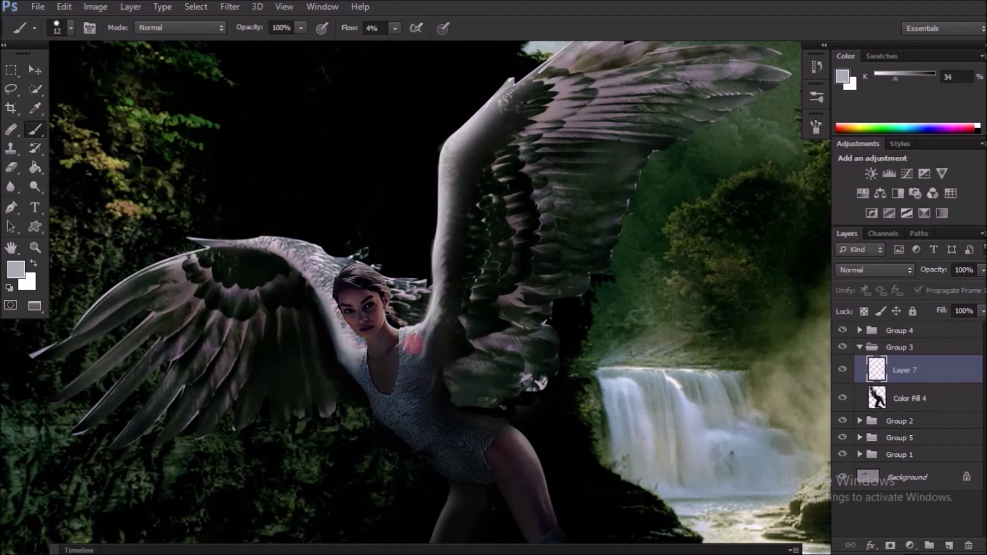
# Step: Darken the wing edge beside her shoulder with near-black and Overlay strokes
pyautogui.keyDown('alt'); pyautogui.click(481, 172); pyautogui.keyUp('alt')
pyautogui.press('[')
pyautogui.press('[')
pyautogui.moveTo(467, 223)
pyautogui.mouseDown()
pyautogui.moveTo(469, 169)
pyautogui.moveTo(457, 142)
pyautogui.mouseUp()
pyautogui.press(']')
pyautogui.press(']')
pyautogui.moveTo(457, 258); pyautogui.dragTo(441, 326)
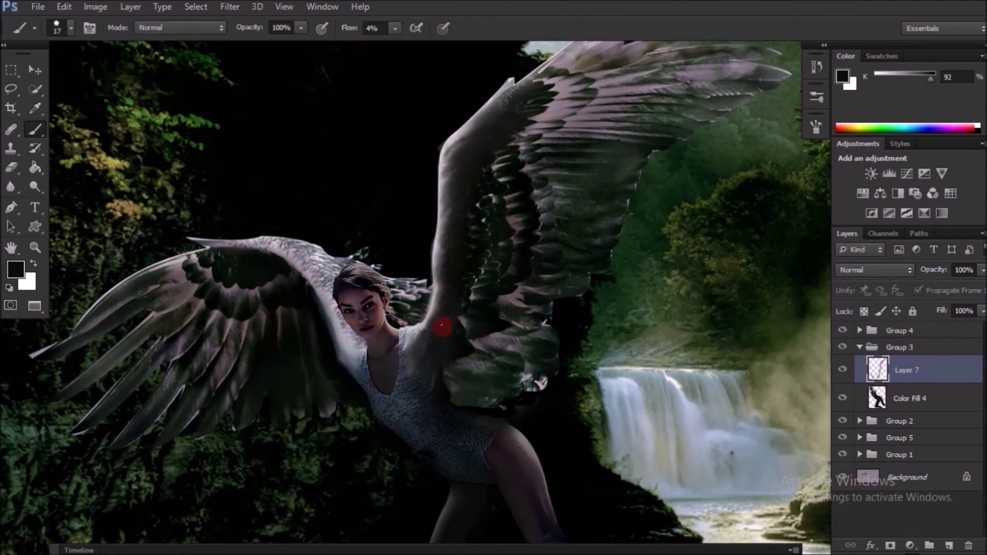
pyautogui.moveTo(326, 326); pyautogui.dragTo(359, 350)
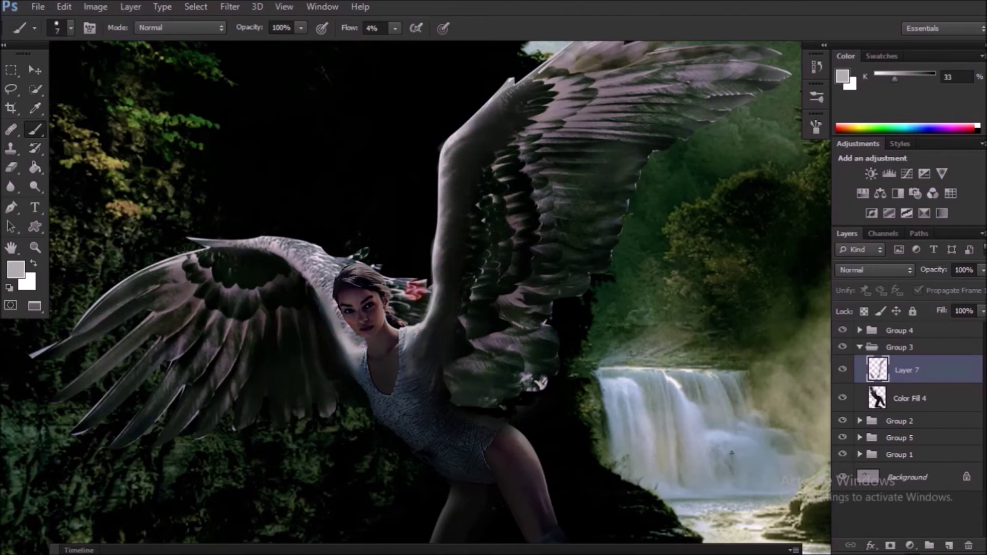
pyautogui.hotkey('shift', 'alt', 'o')
pyautogui.keyDown('alt'); pyautogui.click(429, 287); pyautogui.keyUp('alt')
pyautogui.moveTo(523, 348)
pyautogui.mouseDown()
pyautogui.moveTo(501, 335)
pyautogui.moveTo(529, 315)
pyautogui.moveTo(462, 370)
pyautogui.moveTo(529, 381)
pyautogui.mouseUp()
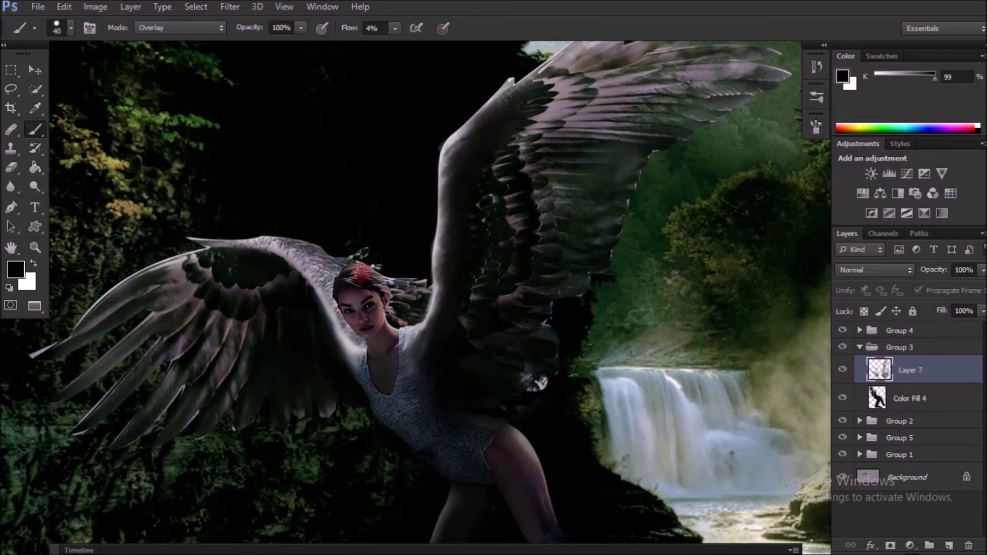
# Step: Sample the dark hair colour at 48% flow and darken the bright wing edge beside her shoulder
pyautogui.scroll(3, 360, 274)
pyautogui.click(394, 28)
pyautogui.press('F5')
pyautogui.press('F5')
pyautogui.hotkey('shift', 'alt', 'n')
pyautogui.hotkey('shift', '3')
pyautogui.hotkey('shift', '1')
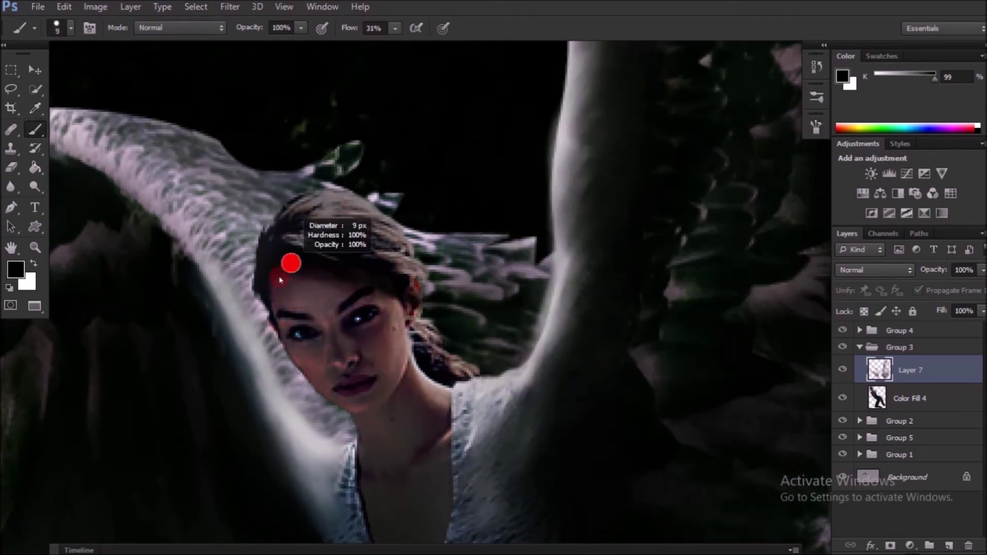
pyautogui.keyDown('alt'); pyautogui.click(289, 282); pyautogui.keyUp('alt')
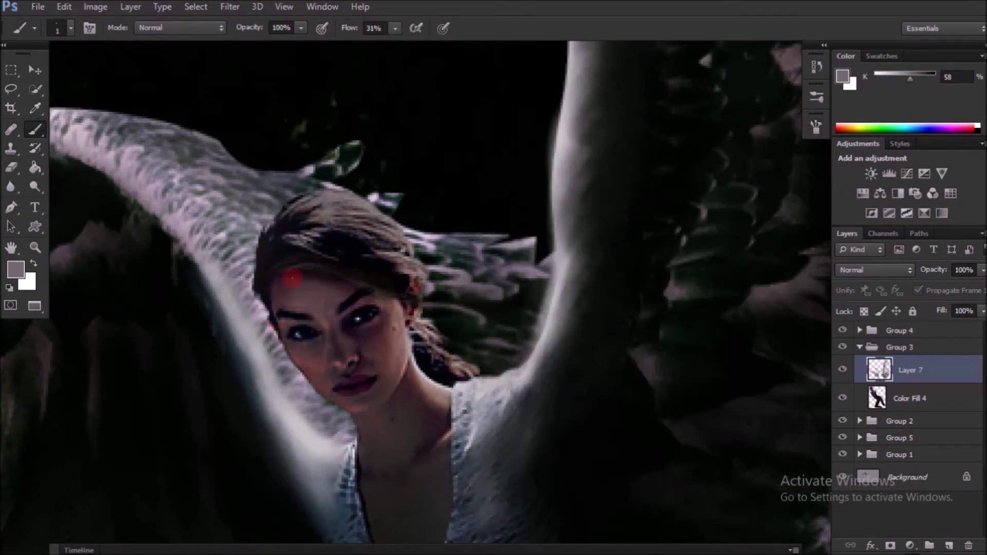
pyautogui.keyDown('alt'); pyautogui.click(262, 293); pyautogui.keyUp('alt')
pyautogui.hotkey('shift', '4')
pyautogui.hotkey('shift', '8')
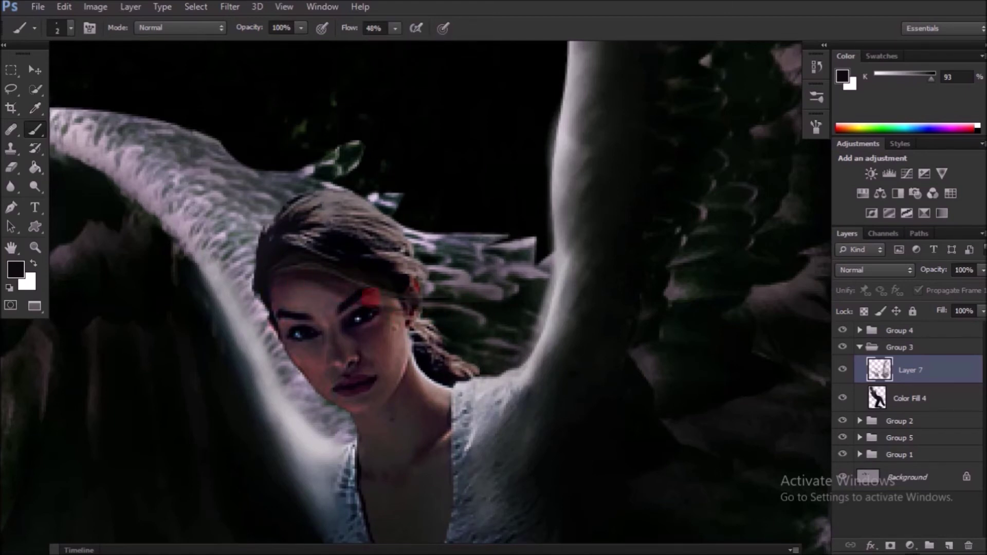
pyautogui.moveTo(495, 383); pyautogui.dragTo(545, 334)
pyautogui.moveTo(462, 390); pyautogui.dragTo(624, 319)
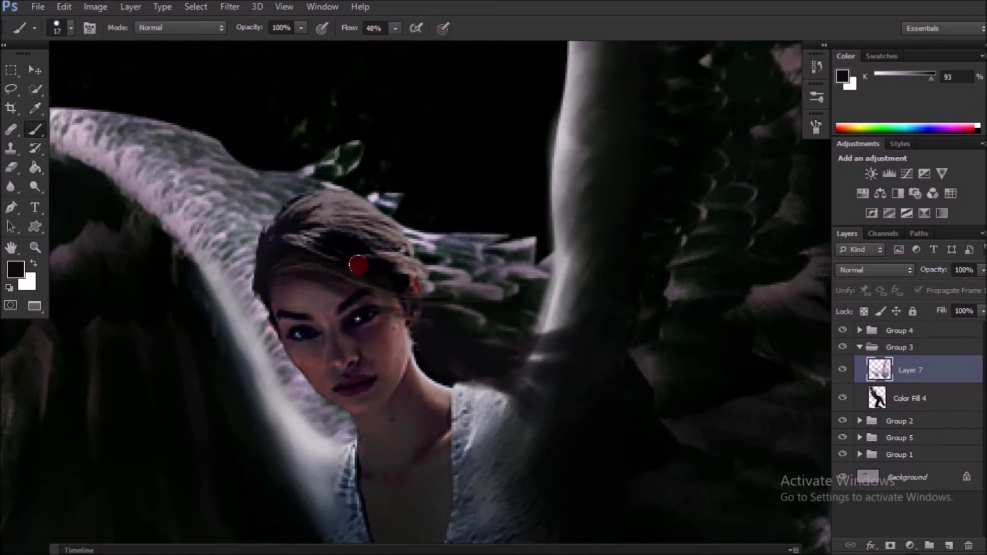
# Step: Paint fine dark hair strands near her shoulder with a tiny brush at low flow
pyautogui.press(']')
pyautogui.press(']')
pyautogui.press(']')
pyautogui.keyDown('alt'); pyautogui.click(387, 191); pyautogui.keyUp('alt')
pyautogui.press('[')
pyautogui.press('[')
pyautogui.press('[')
pyautogui.hotkey('shift', '2')
pyautogui.moveTo(542, 335); pyautogui.dragTo(510, 367)
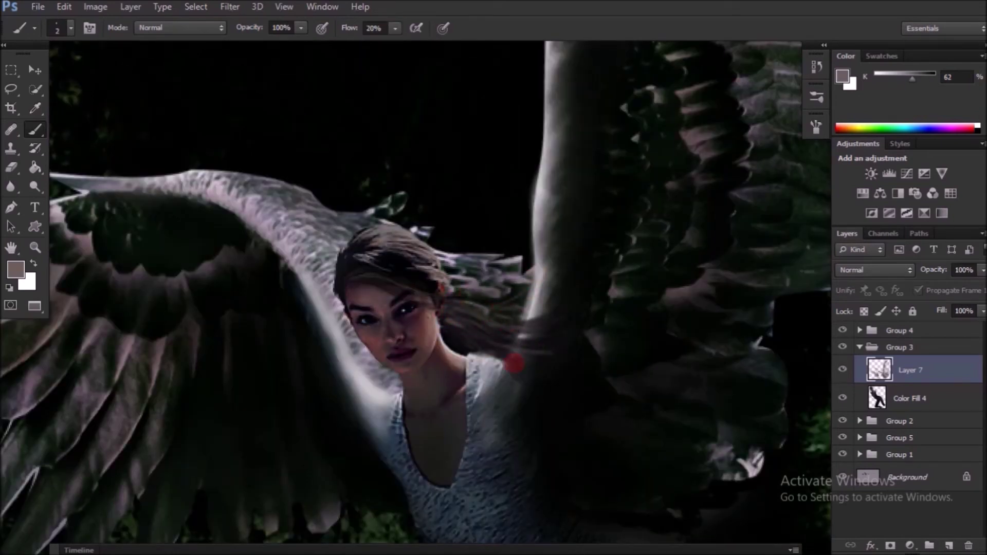
pyautogui.keyDown('alt'); pyautogui.click(404, 266); pyautogui.keyUp('alt')
pyautogui.click(394, 27)
pyautogui.moveTo(392, 45); pyautogui.dragTo(403, 45)
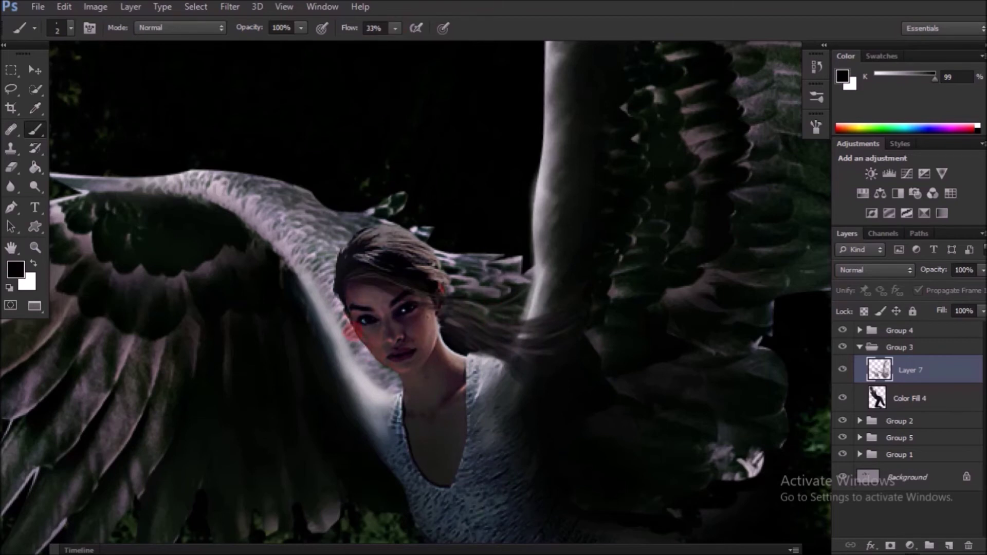
# Step: Rotate the view about 60° and softly darken the skin down her neck at 7% flow
pyautogui.press('r')
pyautogui.moveTo(321, 257); pyautogui.dragTo(404, 191)
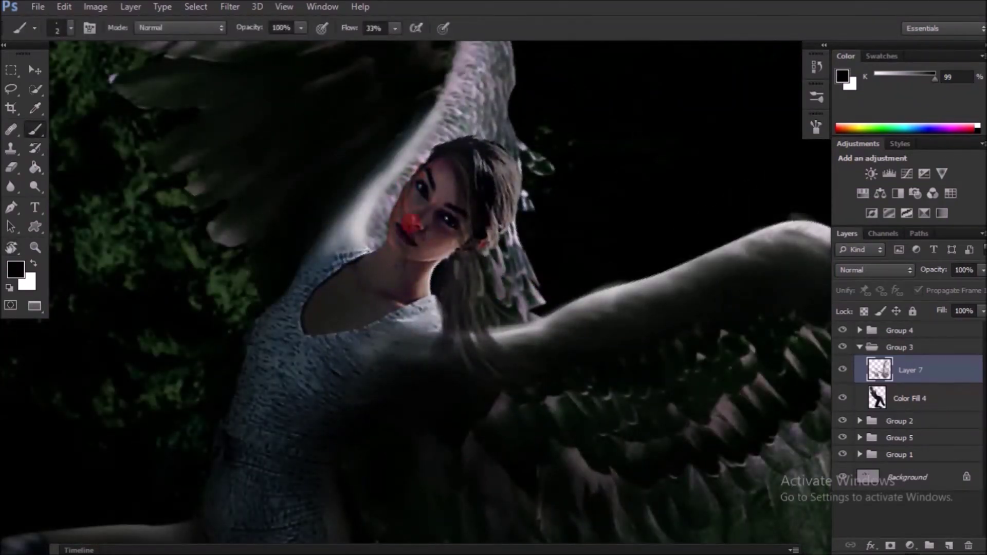
pyautogui.moveTo(381, 229); pyautogui.dragTo(408, 191)
pyautogui.click(394, 27)
pyautogui.moveTo(403, 45); pyautogui.dragTo(386, 45)
pyautogui.moveTo(405, 192)
pyautogui.mouseDown()
pyautogui.moveTo(385, 264)
pyautogui.moveTo(385, 318)
pyautogui.mouseUp()
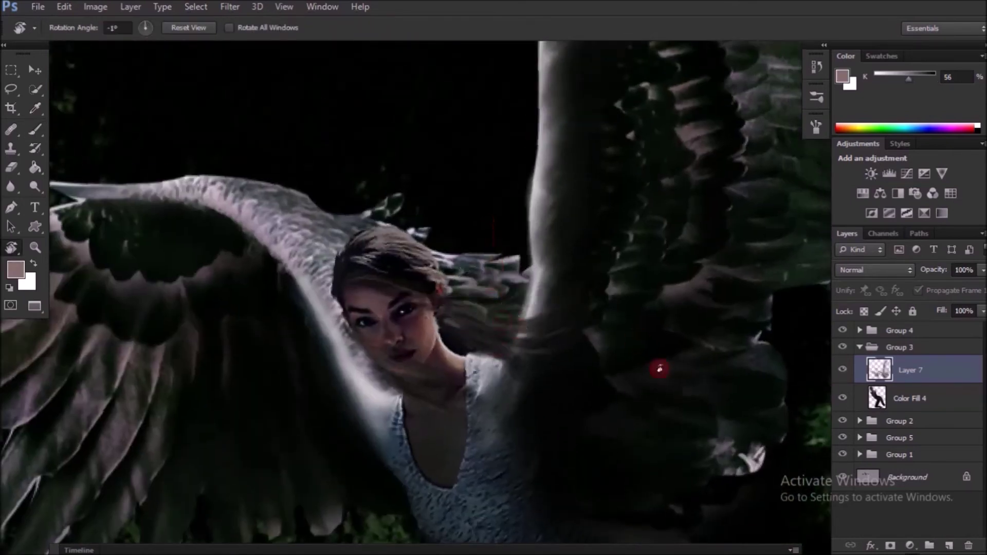
pyautogui.press('e')
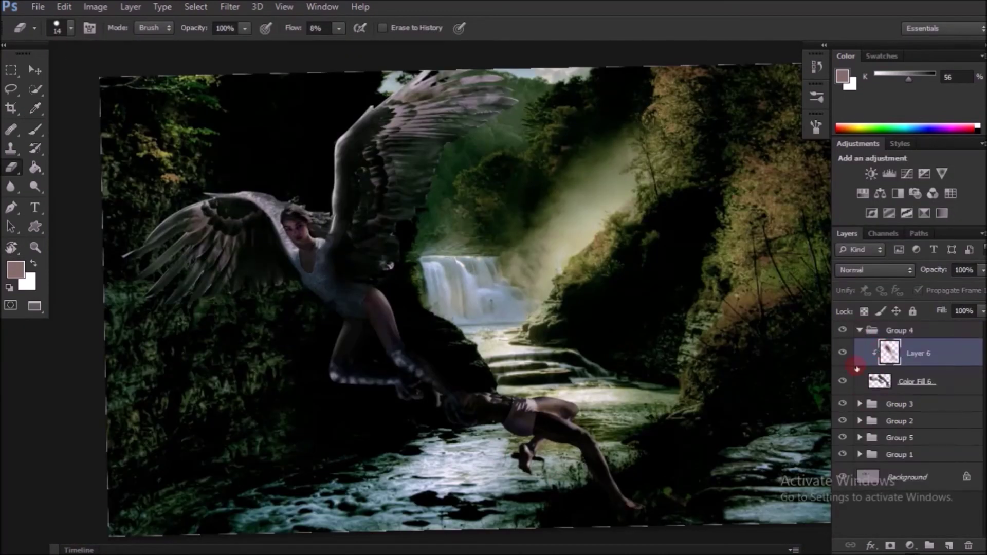
# Step: Select Curves 4 in Group 5 and lower its opacity to about 42%
pyautogui.click(860, 347)
pyautogui.click(859, 381)
pyautogui.click(910, 404)
pyautogui.press('r')
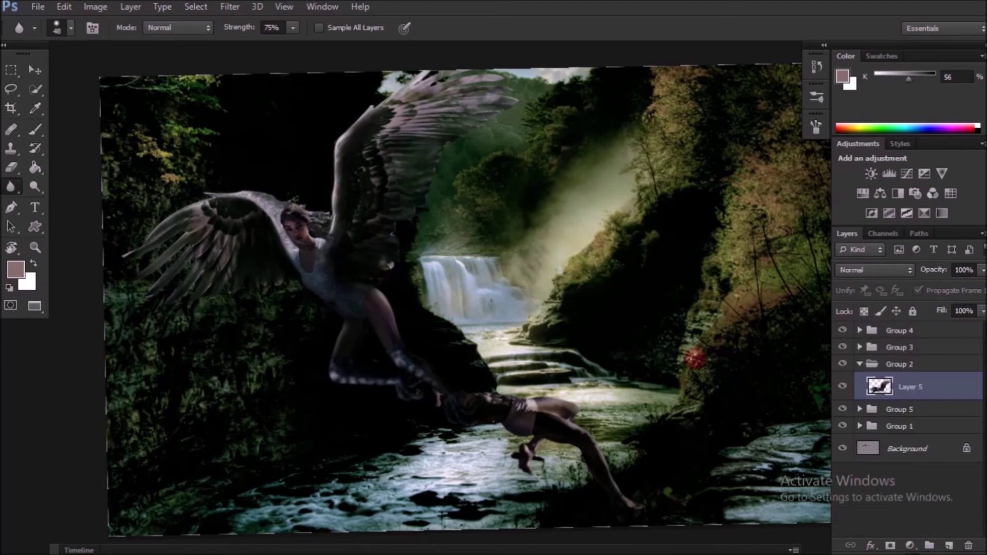
pyautogui.moveTo(983, 269); pyautogui.dragTo(943, 291)
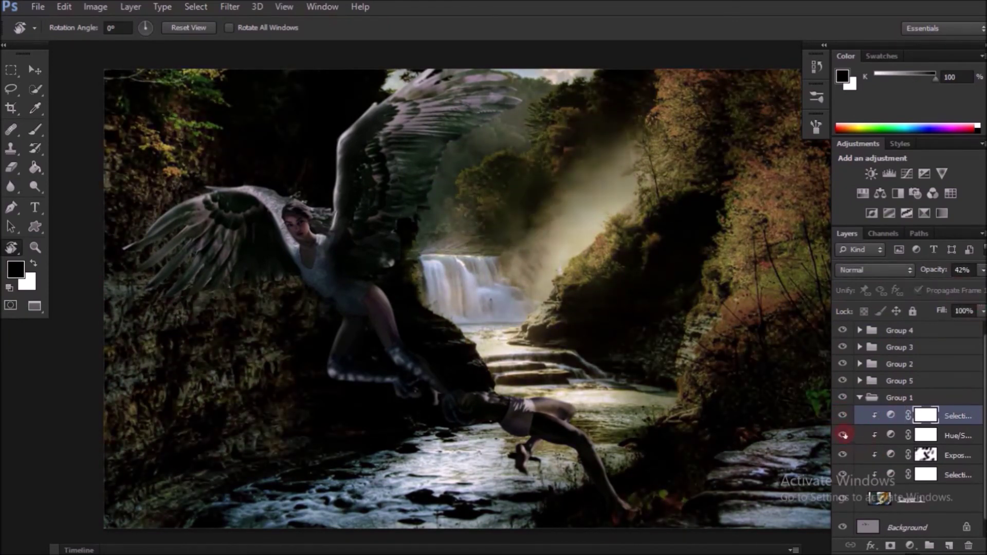
# Step: Paint the Hue/Saturation and Exposure masks across the left rocks
pyautogui.click(925, 436)
pyautogui.press('b')
pyautogui.moveTo(494, 286); pyautogui.dragTo(601, 184)
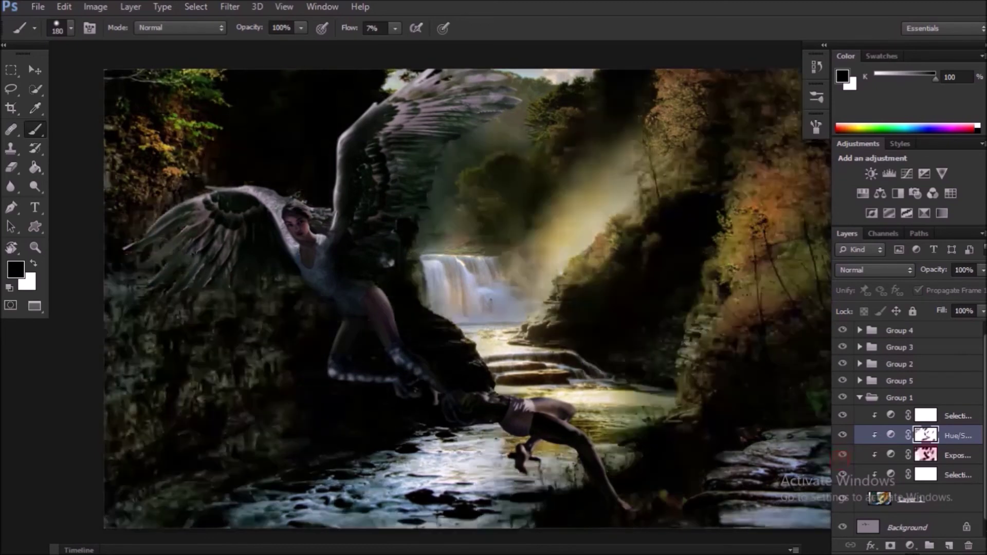
pyautogui.hotkey('alt', '[')
pyautogui.moveTo(128, 328); pyautogui.dragTo(314, 323)
# Step: Add Layer 8 in Group 1 and darken the lower-left rocks with a black Overlay brush
pyautogui.keyDown('alt'); pyautogui.click(751, 423); pyautogui.keyUp('alt')
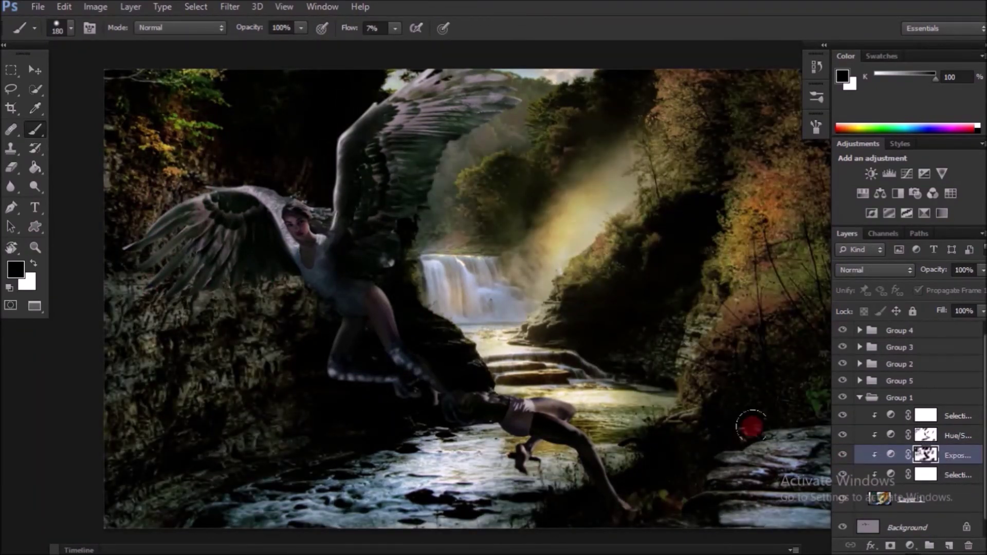
pyautogui.click(949, 544)
pyautogui.click(180, 27)
pyautogui.click(197, 241)
pyautogui.press('d')
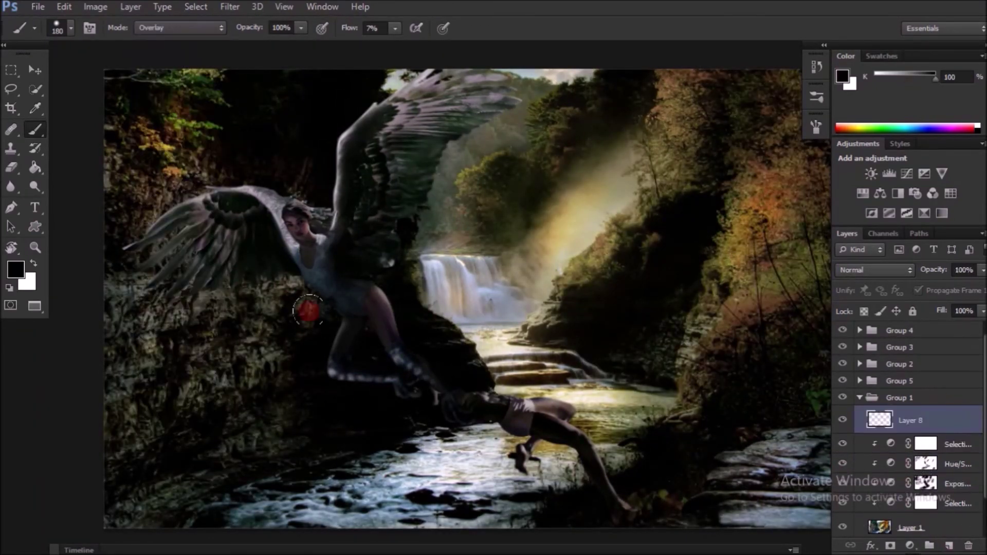
pyautogui.moveTo(300, 308); pyautogui.dragTo(128, 318)
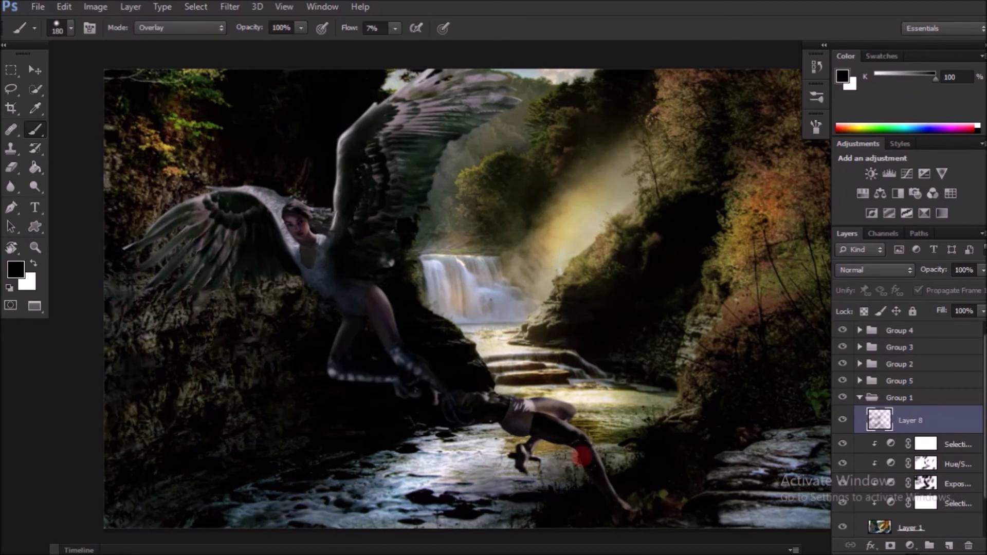
# Step: Add a Soft Light Layer 9 and brighten the waterfall and mist with white
pyautogui.click(948, 545)
pyautogui.click(874, 270)
pyautogui.click(874, 198)
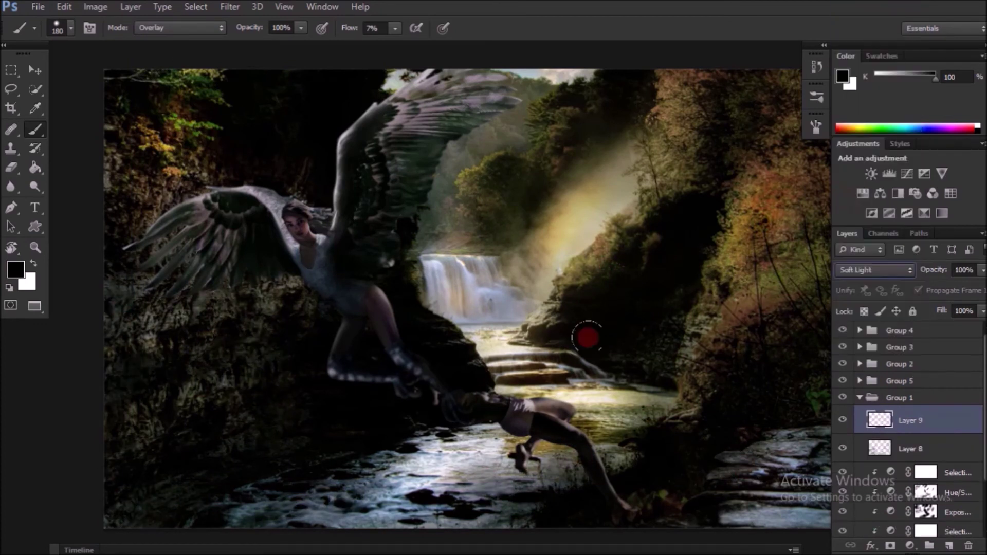
pyautogui.press('x')
pyautogui.moveTo(353, 275)
pyautogui.mouseDown()
pyautogui.moveTo(451, 194)
pyautogui.moveTo(456, 84)
pyautogui.mouseUp()
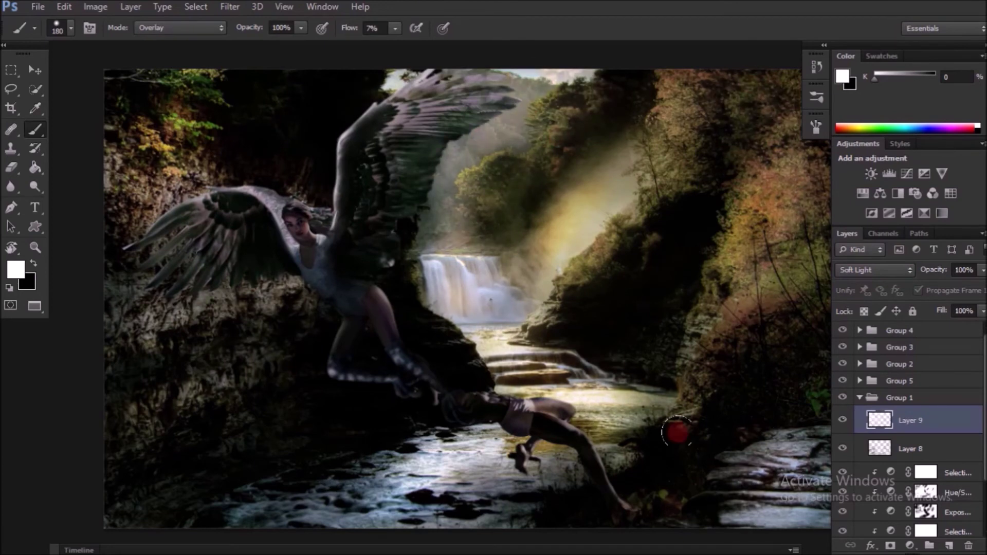
pyautogui.scroll(-2, 904, 421)
# Step: Toggle Layer 8's visibility and set its opacity to about 42%
pyautogui.click(842, 393)
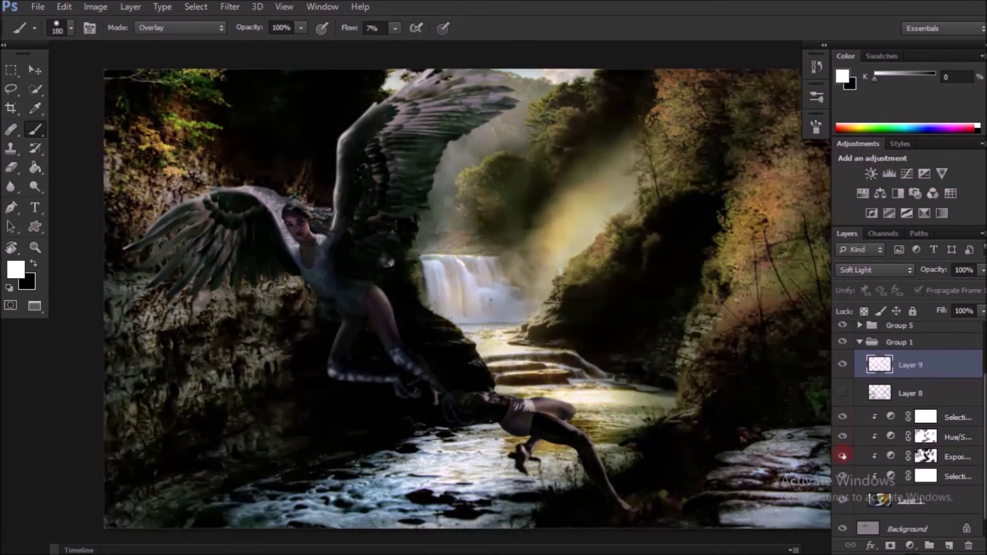
pyautogui.click(904, 476)
pyautogui.press('x')
pyautogui.click(983, 269)
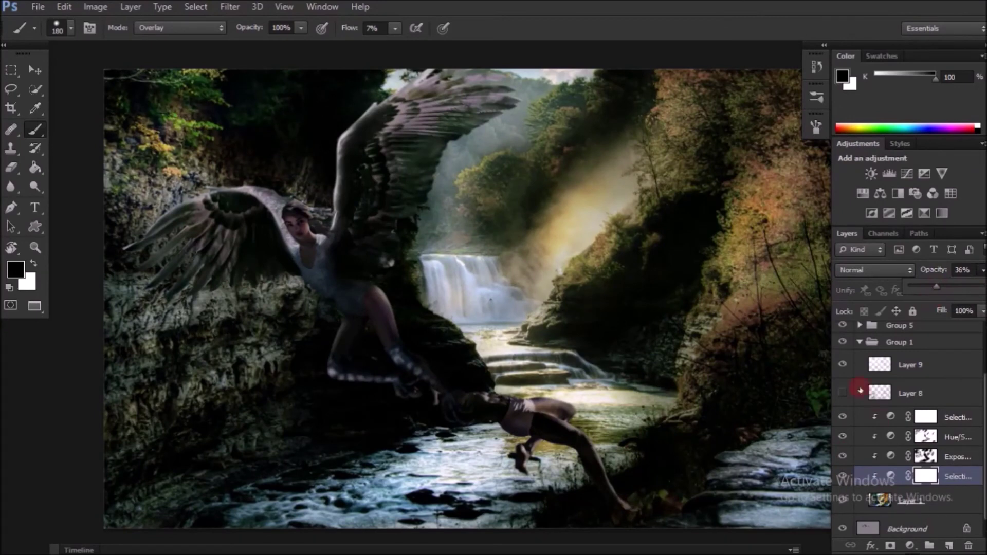
pyautogui.click(860, 391)
pyautogui.press('x')
pyautogui.moveTo(931, 287); pyautogui.dragTo(936, 294)
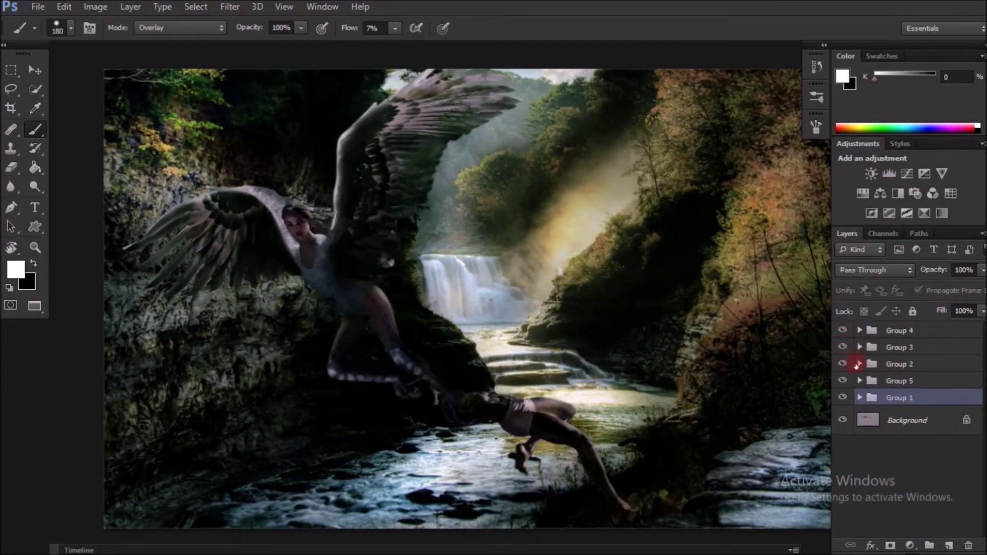
# Step: In Group 2, paint the Exposure mask over the upper wing with a white brush of about 61
pyautogui.click(859, 364)
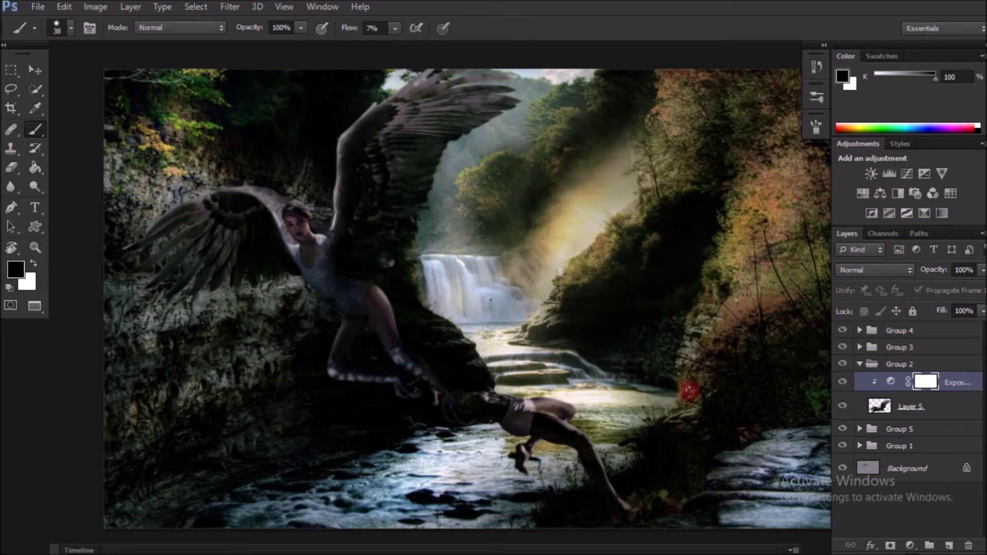
pyautogui.click(437, 121)
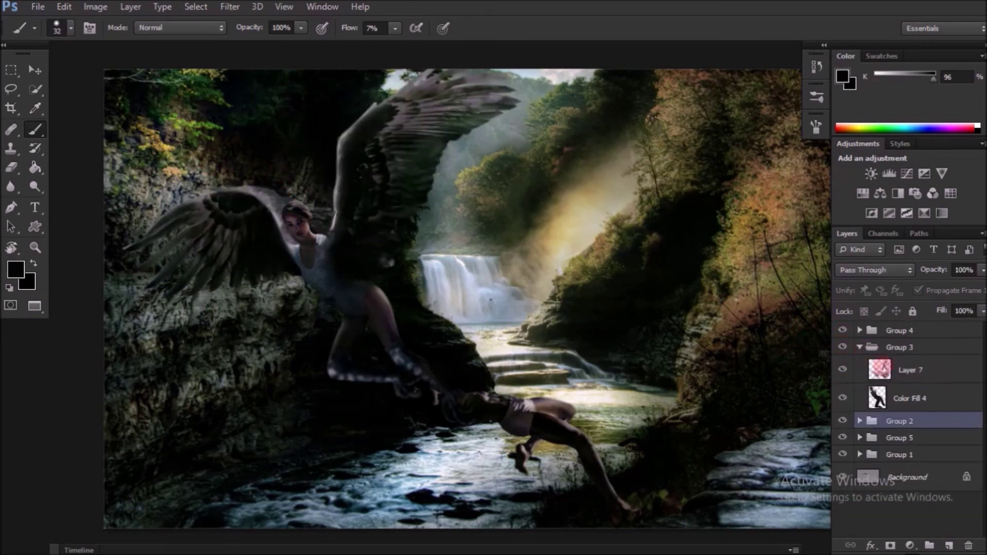
pyautogui.press('x')
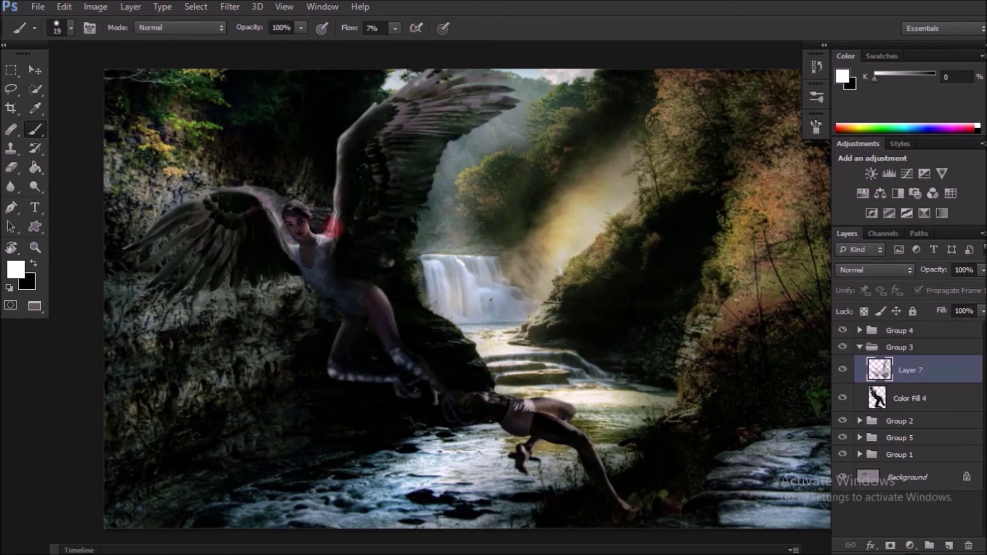
pyautogui.moveTo(332, 242); pyautogui.dragTo(348, 247)
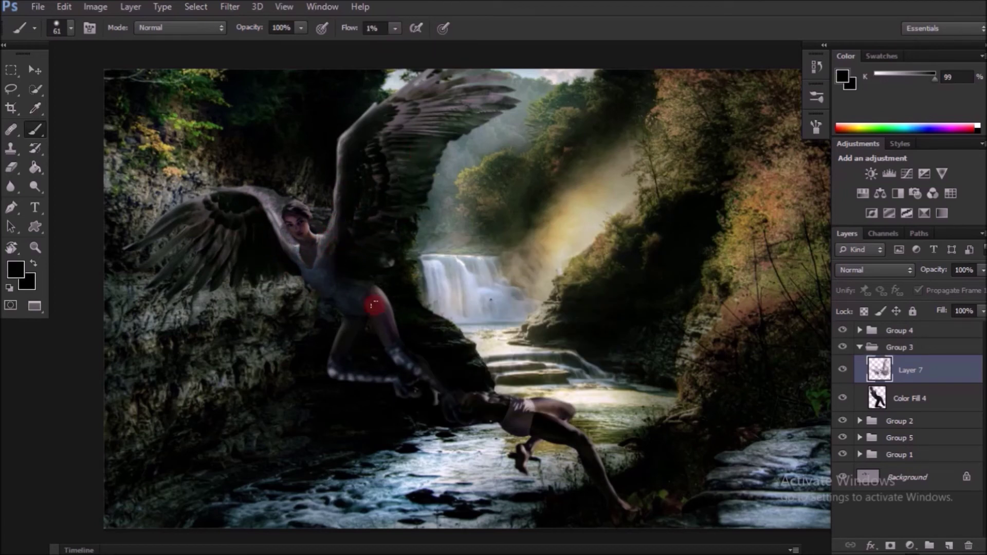
# Step: Add a brightening Exposure adjustment layer above the top group, Group 4
pyautogui.click(895, 333)
pyautogui.click(859, 454)
pyautogui.click(909, 544)
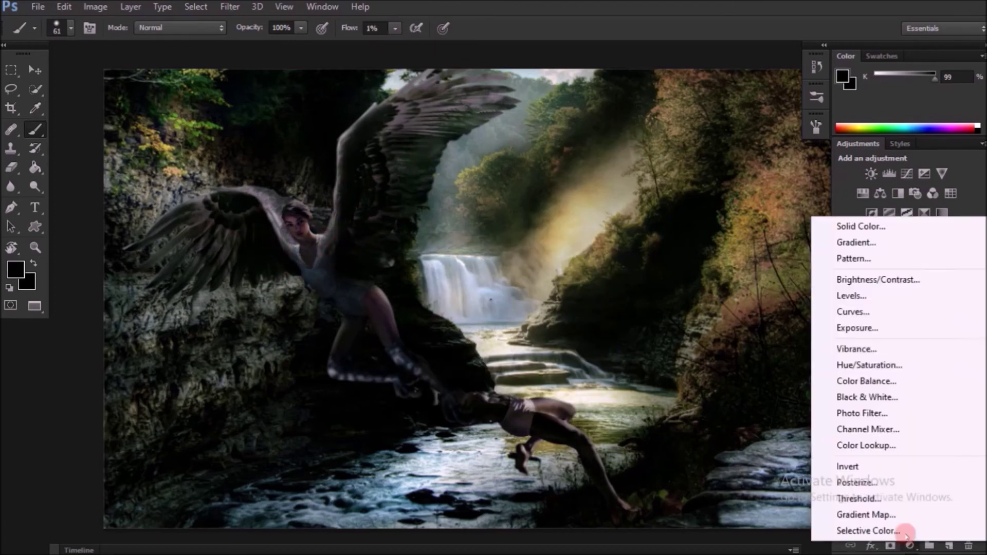
# Step: Raise the new Exposure to about +1.65, invert its mask and paint the brightening back in
pyautogui.click(849, 326)
pyautogui.moveTo(725, 265); pyautogui.dragTo(736, 268)
pyautogui.hotkey('ctrl', 'i')
pyautogui.click(827, 174)
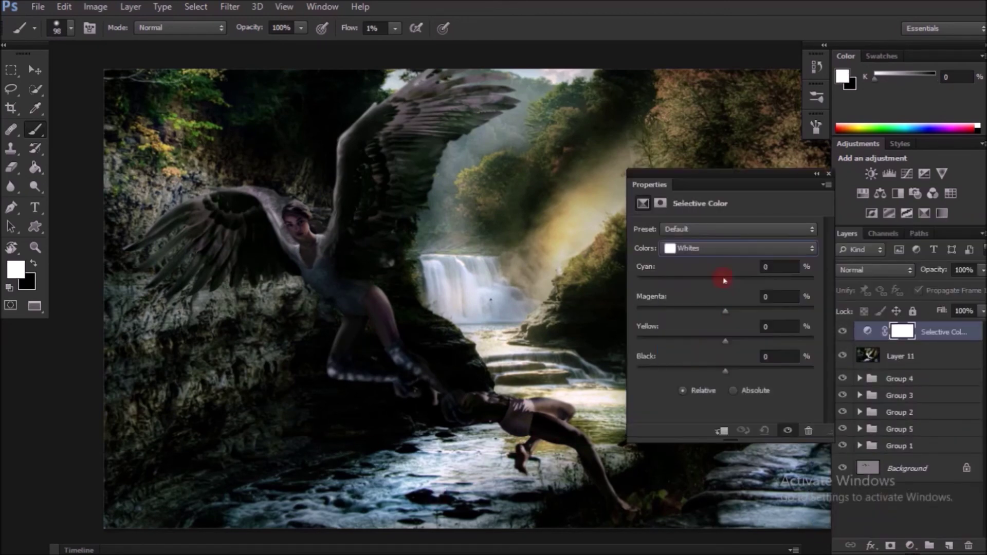
# Step: Adjust a Selective Color layer's Neutrals range, then its Blacks range
pyautogui.click(689, 248)
pyautogui.click(688, 342)
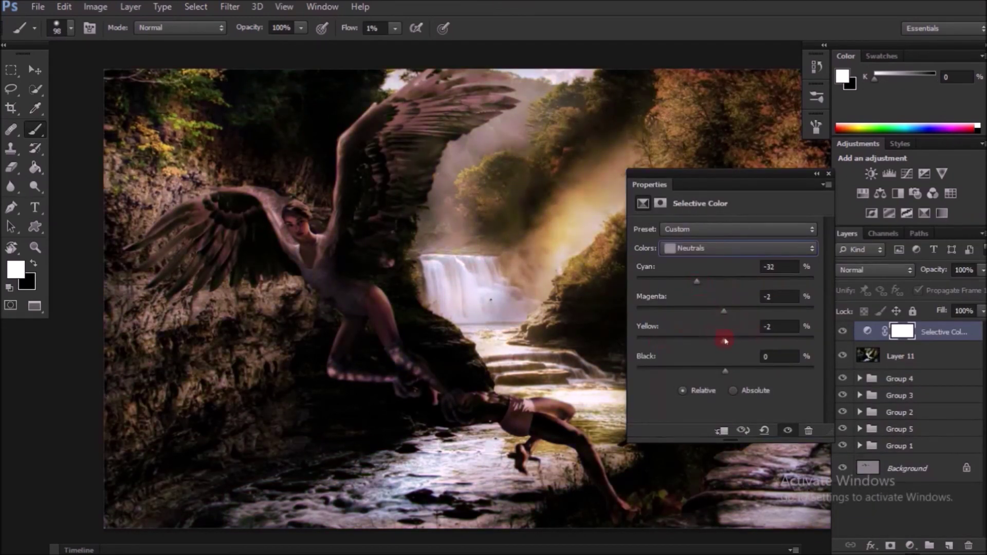
pyautogui.press('Down')
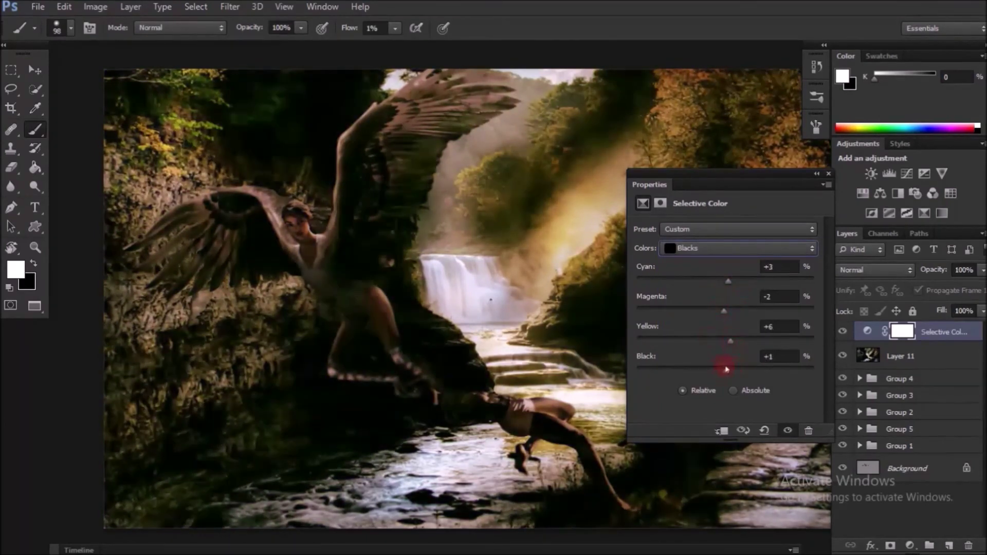
# Step: Add Color Balance: midtones toward red, highlights toward cyan and slightly magenta
pyautogui.click(909, 545)
pyautogui.click(869, 383)
pyautogui.moveTo(701, 262); pyautogui.dragTo(718, 262)
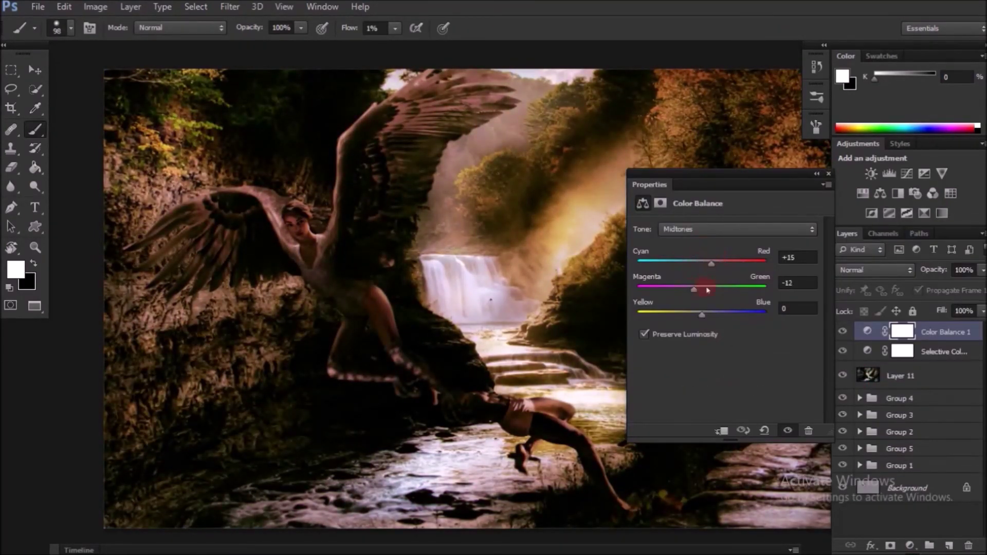
pyautogui.click(737, 228)
pyautogui.moveTo(700, 262); pyautogui.dragTo(692, 262)
pyautogui.moveTo(703, 289); pyautogui.dragTo(687, 264)
pyautogui.click(737, 228)
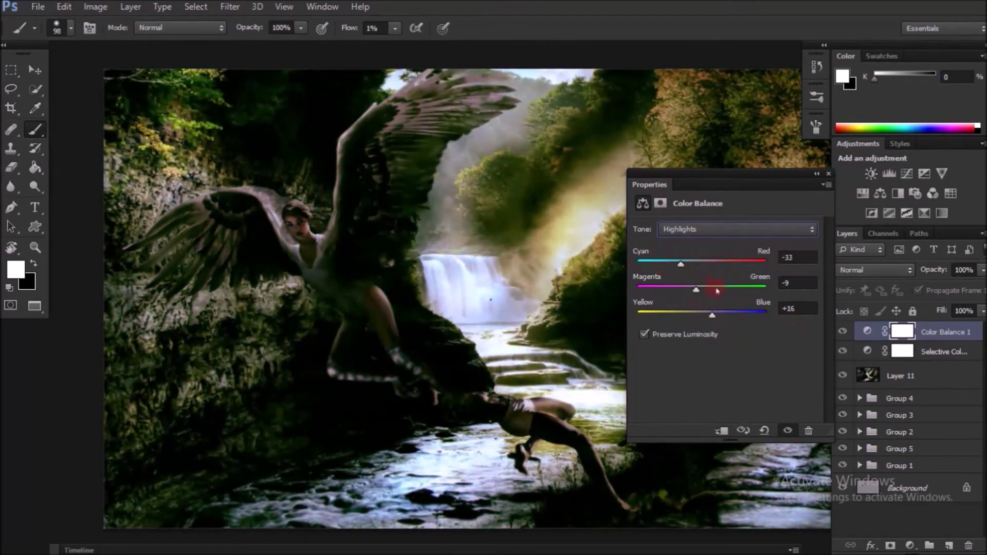
# Step: Add Exposure 4 at about -1.82 with lower gamma, masked to darken the scene's edges
pyautogui.click(910, 546)
pyautogui.click(854, 325)
pyautogui.moveTo(725, 267); pyautogui.dragTo(701, 267)
pyautogui.moveTo(725, 323); pyautogui.dragTo(750, 323)
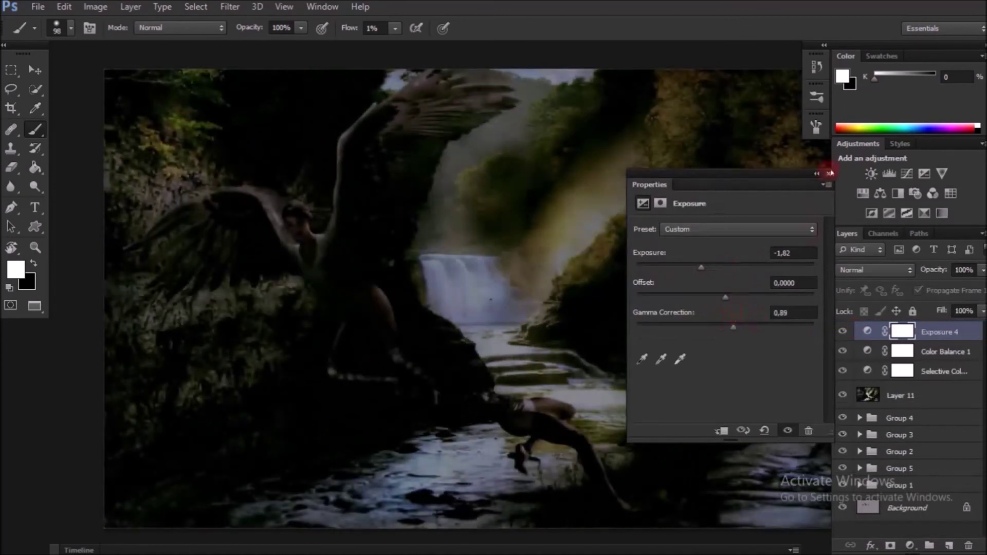
pyautogui.hotkey('ctrl', 'i')
pyautogui.press(']')
pyautogui.press(']')
pyautogui.press(']')
pyautogui.moveTo(394, 28); pyautogui.dragTo(400, 26)
pyautogui.moveTo(754, 217)
pyautogui.mouseDown()
pyautogui.moveTo(488, 465)
pyautogui.moveTo(703, 331)
pyautogui.mouseUp()
pyautogui.click(841, 331)
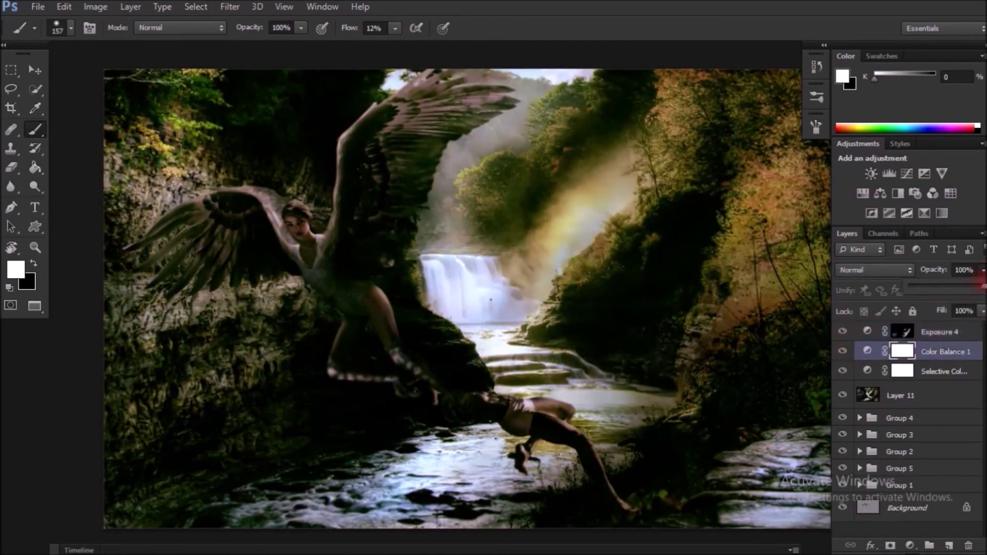
# Step: Add another Selective Color tinting the whites toward cyan and deepening them
pyautogui.click(745, 330)
pyautogui.moveTo(724, 371); pyautogui.dragTo(749, 371)
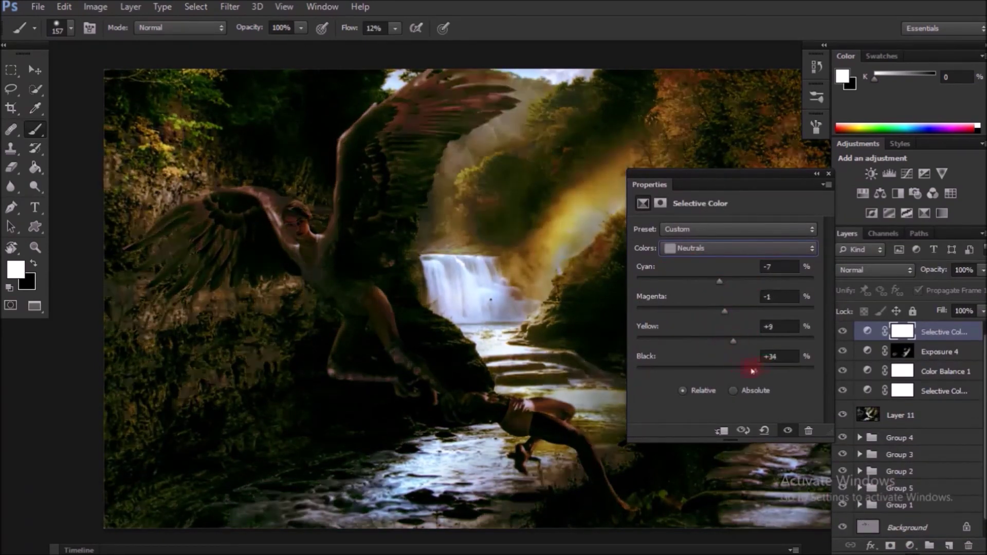
pyautogui.click(498, 280)
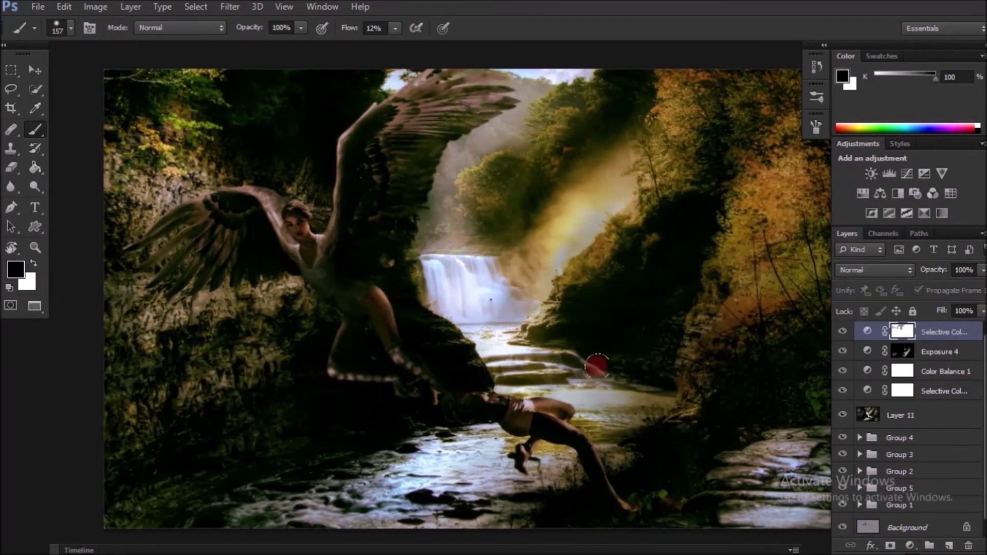
# Step: Stamp visible into Layer 12 and render a lens flare on a new black-filled layer
pyautogui.keyDown('shift'); pyautogui.click(899, 505); pyautogui.keyUp('shift')
pyautogui.hotkey('ctrl', 'e')
pyautogui.hotkey('ctrl', 'shift', 'alt', 'n')
pyautogui.hotkey('alt', 'BackSpace')
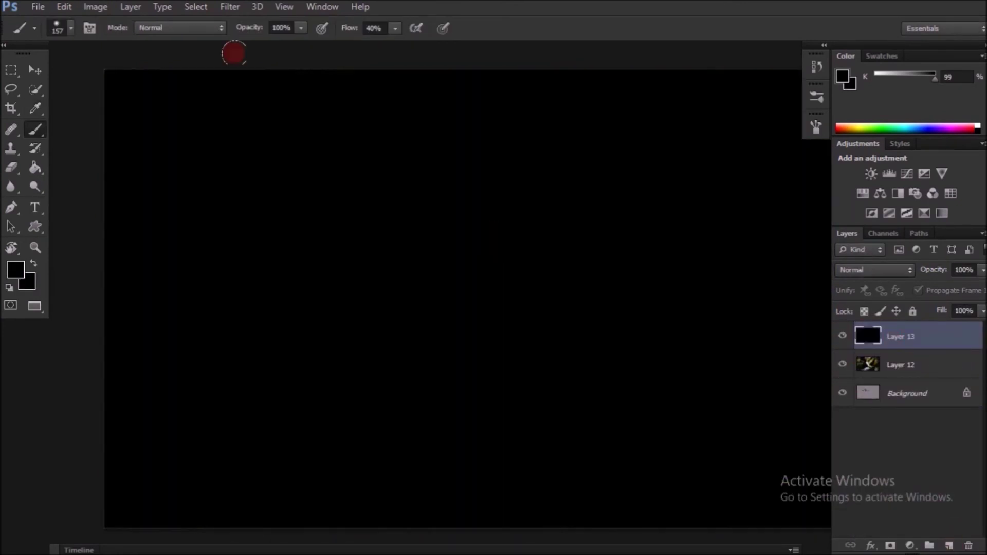
pyautogui.hotkey('ctrl', 'alt', 'f')
pyautogui.click(523, 319)
pyautogui.press('Return')
# Step: Set the flare to Screen, move it to the wing top, and mask in the glow
pyautogui.hotkey('shift', 'alt', 's')
pyautogui.press('v')
pyautogui.moveTo(369, 203)
pyautogui.mouseDown()
pyautogui.moveTo(440, 61)
pyautogui.moveTo(447, 67)
pyautogui.mouseUp()
pyautogui.keyDown('alt'); pyautogui.click(890, 545); pyautogui.keyUp('alt')
pyautogui.press('b')
pyautogui.press('x')
pyautogui.moveTo(401, 97)
pyautogui.mouseDown()
pyautogui.moveTo(370, 185)
pyautogui.moveTo(437, 128)
pyautogui.moveTo(545, 180)
pyautogui.moveTo(489, 150)
pyautogui.moveTo(171, 408)
pyautogui.moveTo(176, 323)
pyautogui.moveTo(738, 335)
pyautogui.moveTo(565, 103)
pyautogui.moveTo(231, 206)
pyautogui.moveTo(463, 401)
pyautogui.moveTo(388, 167)
pyautogui.moveTo(446, 112)
pyautogui.mouseUp()
# Step: Paint black at 7% flow to hide the flare glow from the wing down to the waist
pyautogui.hotkey('shift', '5')
pyautogui.press('[')
pyautogui.press('[')
pyautogui.press('x')
pyautogui.hotkey('shift', '0')
pyautogui.hotkey('shift', '7')
pyautogui.press(']')
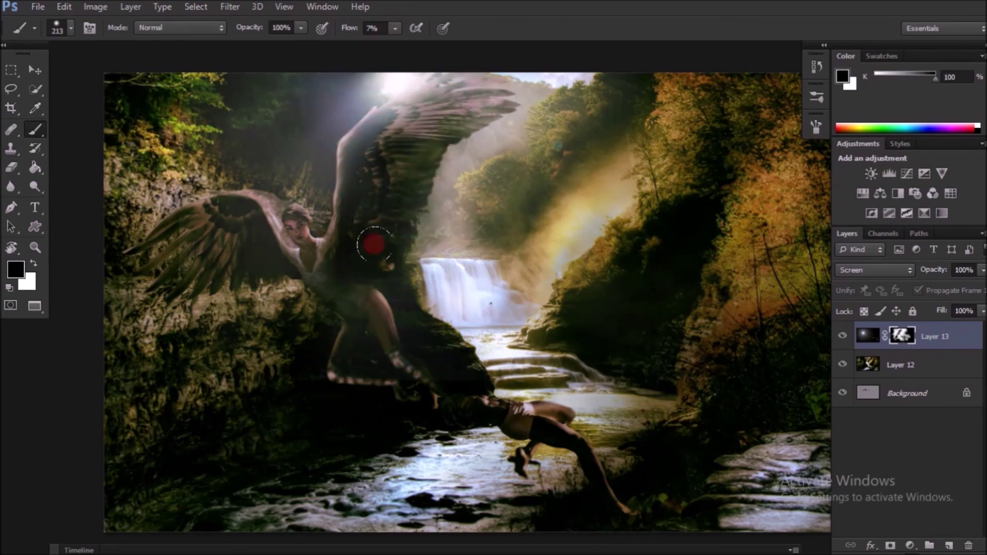
pyautogui.moveTo(240, 214); pyautogui.dragTo(395, 308)
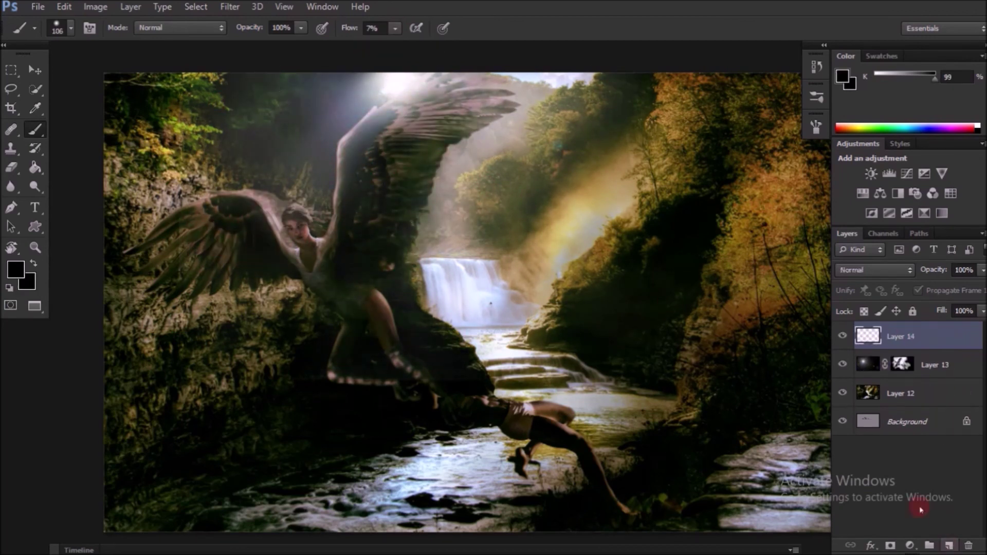
# Step: Render a second lens flare on a new black layer, rotated and shrunk into a diagonal streak
pyautogui.click(949, 545)
pyautogui.hotkey('alt', 'BackSpace')
pyautogui.click(230, 6)
pyautogui.click(647, 103)
pyautogui.press('v')
pyautogui.moveTo(401, 92); pyautogui.dragTo(480, 360)
pyautogui.hotkey('ctrl', 't')
pyautogui.moveTo(765, 474)
pyautogui.mouseDown()
pyautogui.moveTo(245, 262)
pyautogui.moveTo(387, 231)
pyautogui.moveTo(308, 330)
pyautogui.moveTo(260, 202)
pyautogui.moveTo(487, 314)
pyautogui.mouseUp()
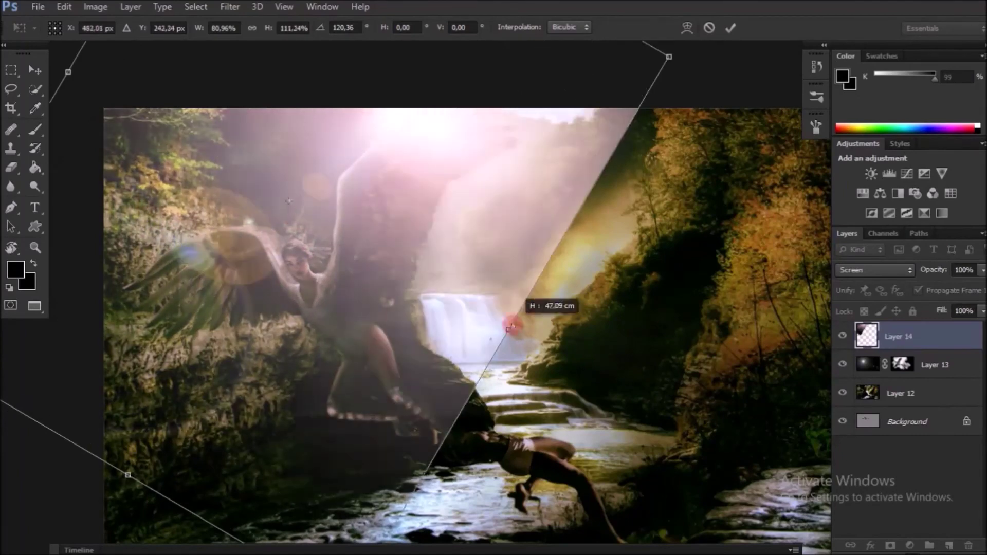
pyautogui.press('Return')
# Step: Mask the second flare and reveal light in the upper left and over the left cliff
pyautogui.press('b')
pyautogui.press('x')
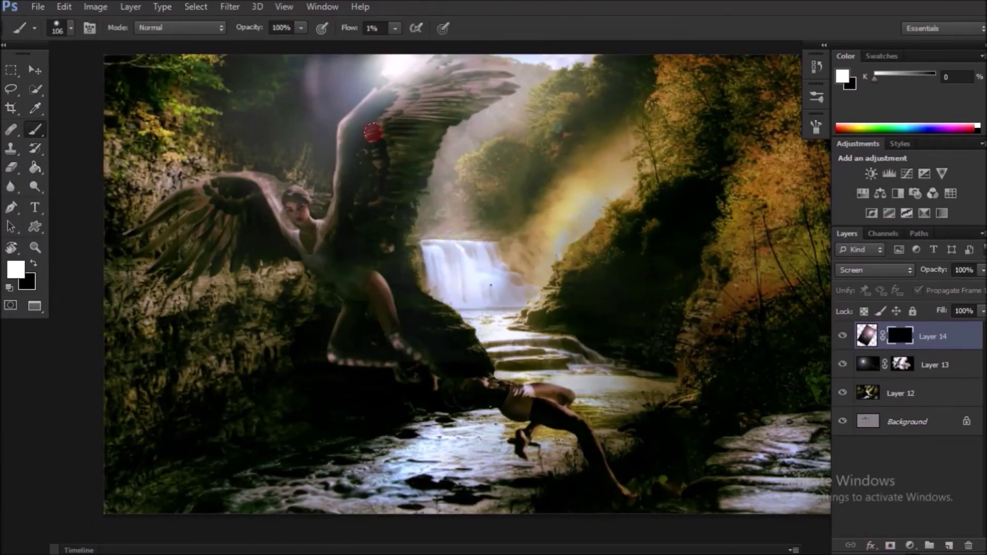
pyautogui.moveTo(292, 120)
pyautogui.mouseDown()
pyautogui.moveTo(434, 93)
pyautogui.moveTo(196, 88)
pyautogui.mouseUp()
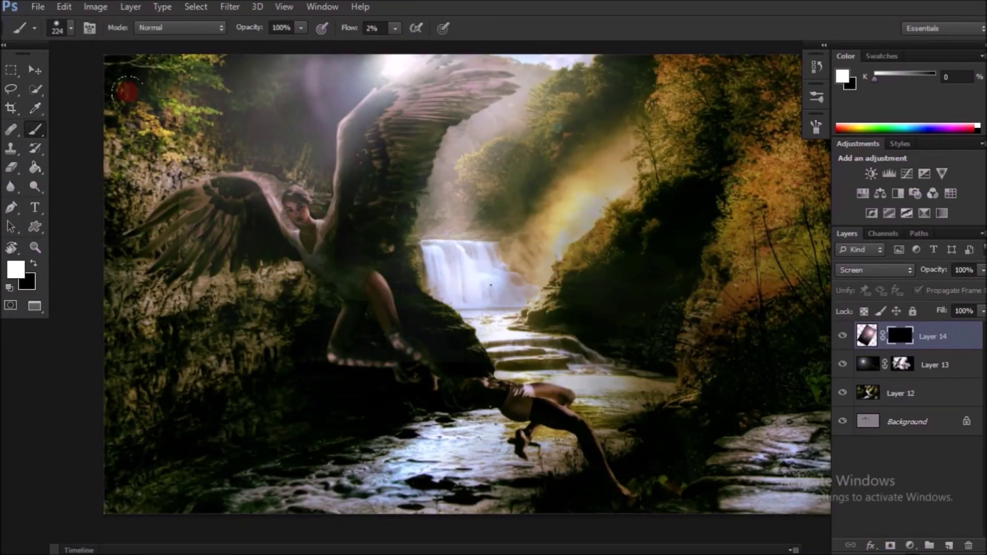
pyautogui.hotkey('shift', '3')
pyautogui.hotkey('shift', '1')
pyautogui.moveTo(253, 264)
pyautogui.mouseDown()
pyautogui.moveTo(152, 286)
pyautogui.moveTo(132, 261)
pyautogui.mouseUp()
# Step: Brighten the top area, tone down the left-cliff glow, and merge everything into Layer 14
pyautogui.hotkey('shift', '0')
pyautogui.hotkey('shift', '7')
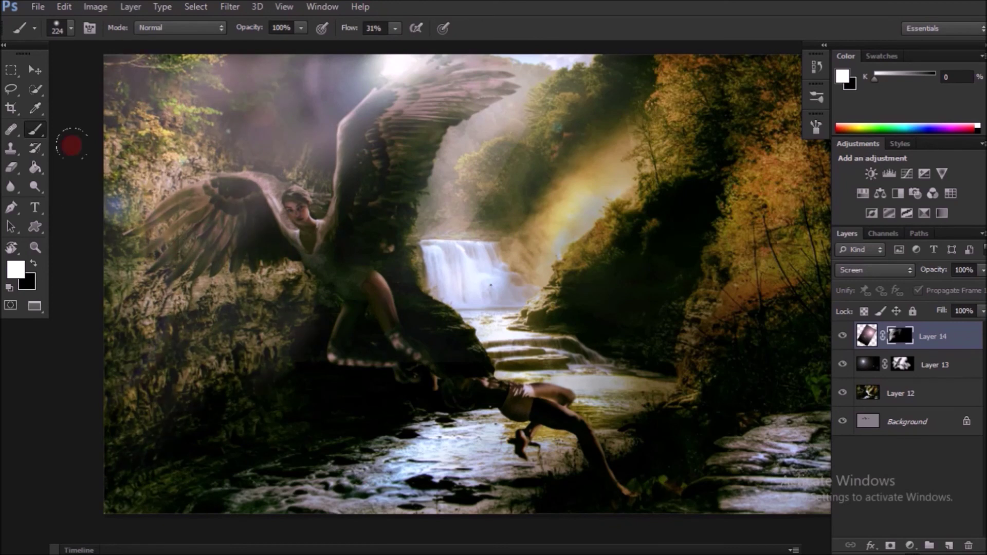
pyautogui.moveTo(503, 60); pyautogui.dragTo(301, 75)
pyautogui.press('x')
pyautogui.moveTo(149, 309); pyautogui.dragTo(339, 103)
pyautogui.keyDown('shift'); pyautogui.click(899, 393); pyautogui.keyUp('shift')
pyautogui.hotkey('ctrl', 'e')
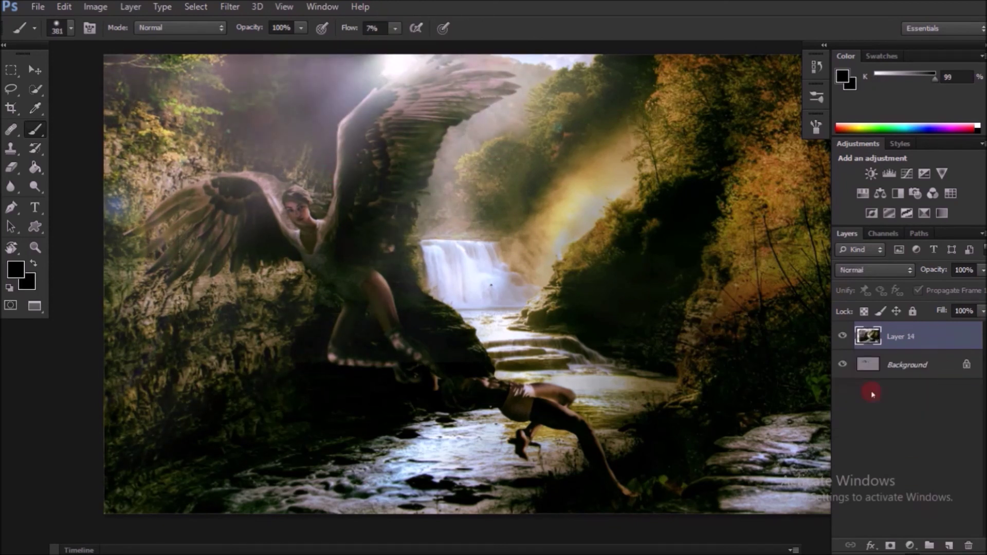
pyautogui.click(950, 193)
pyautogui.click(737, 248)
pyautogui.click(726, 359)
pyautogui.moveTo(725, 280); pyautogui.dragTo(743, 282)
pyautogui.hotkey('ctrl', 'i')
pyautogui.press('x')
pyautogui.moveTo(392, 341)
pyautogui.mouseDown()
pyautogui.moveTo(476, 466)
pyautogui.moveTo(687, 278)
pyautogui.moveTo(217, 491)
pyautogui.moveTo(625, 487)
pyautogui.mouseUp()
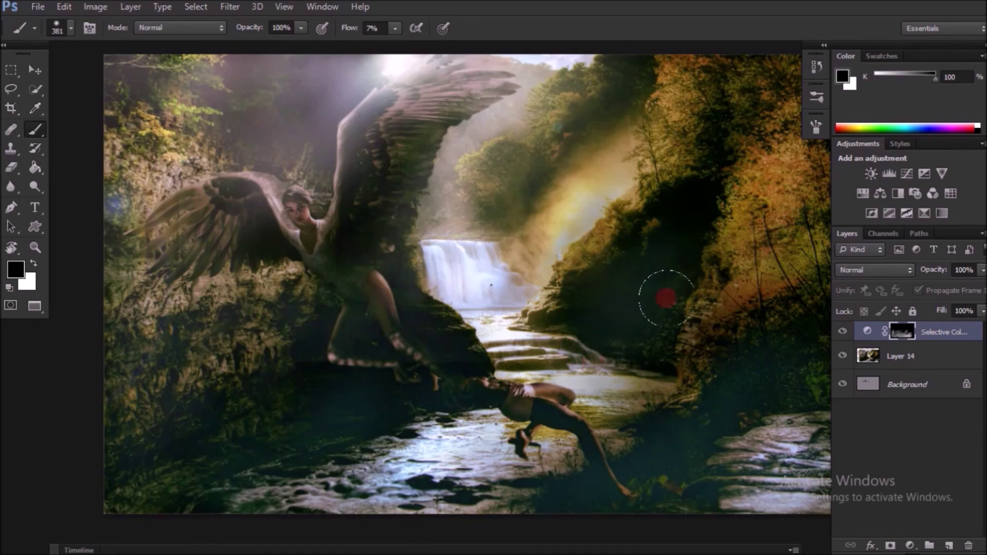
pyautogui.click(843, 331)
pyautogui.moveTo(760, 375); pyautogui.dragTo(833, 369)
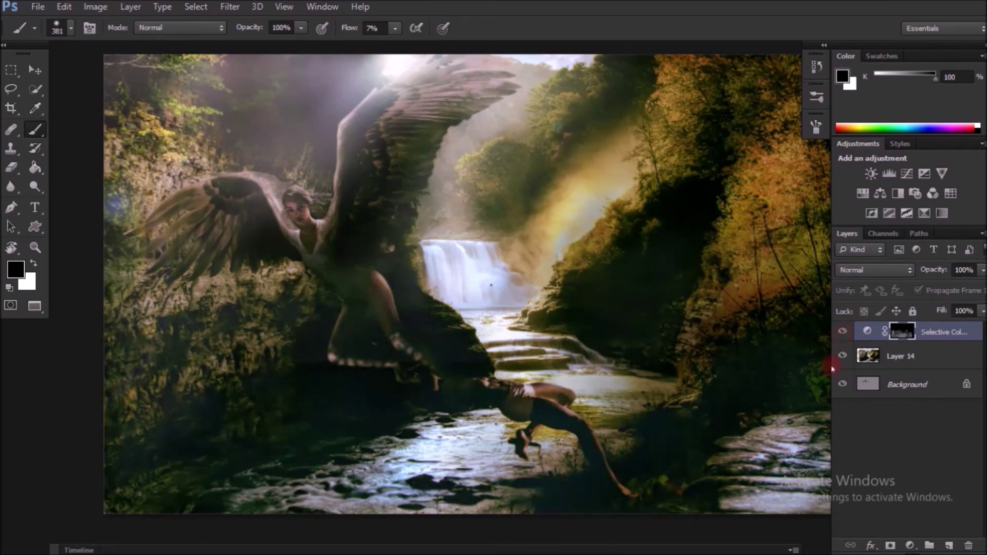
pyautogui.press('Delete')
pyautogui.press('r')
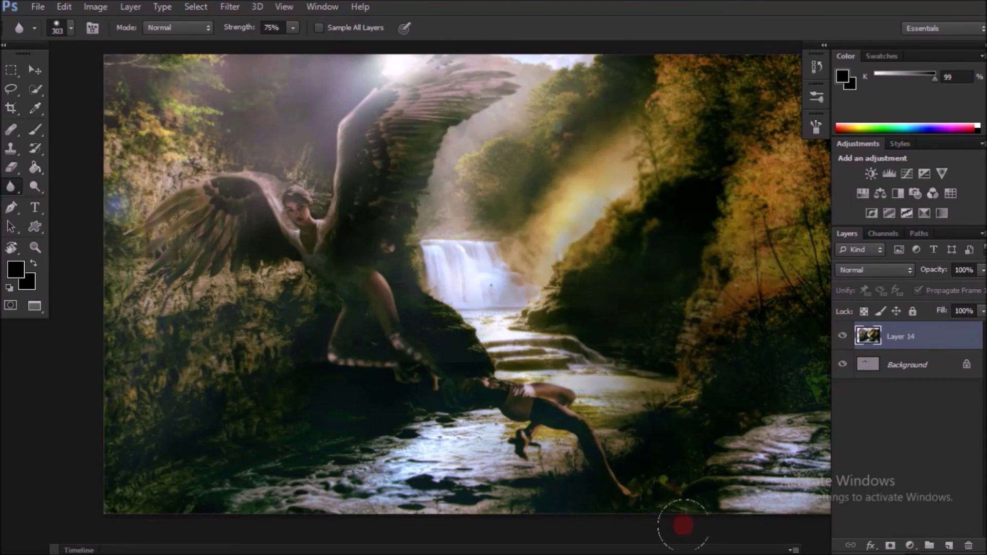
pyautogui.hotkey('ctrl', 'o')
pyautogui.click(326, 207)
pyautogui.doubleClick(567, 149)
# Step: Scroll up in the Photoshop window before bringing in the 3D R logo image
pyautogui.scroll(10, 689, 266)
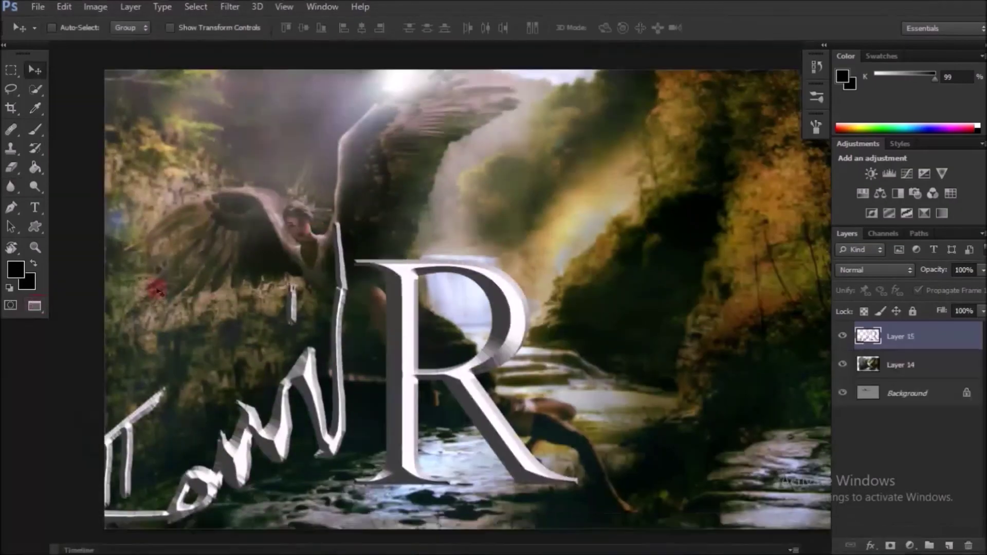